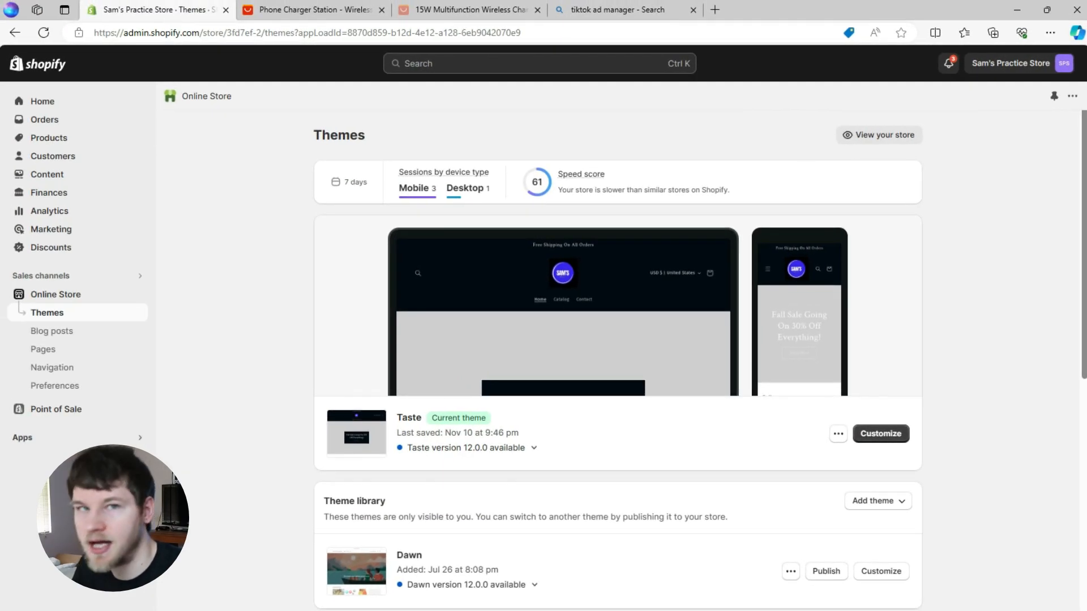
Step: Open the DSers-AliExpress Dropshipping app and browse the supplier product listings
{"action": "left_click", "coordinate": [22, 438]}
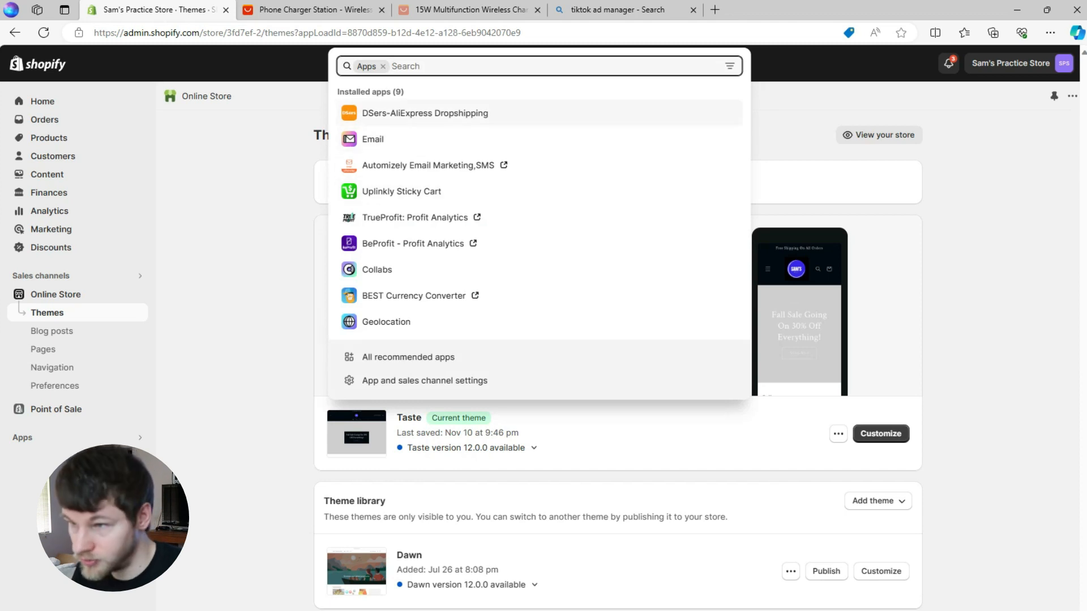
{"action": "left_click", "coordinate": [425, 114]}
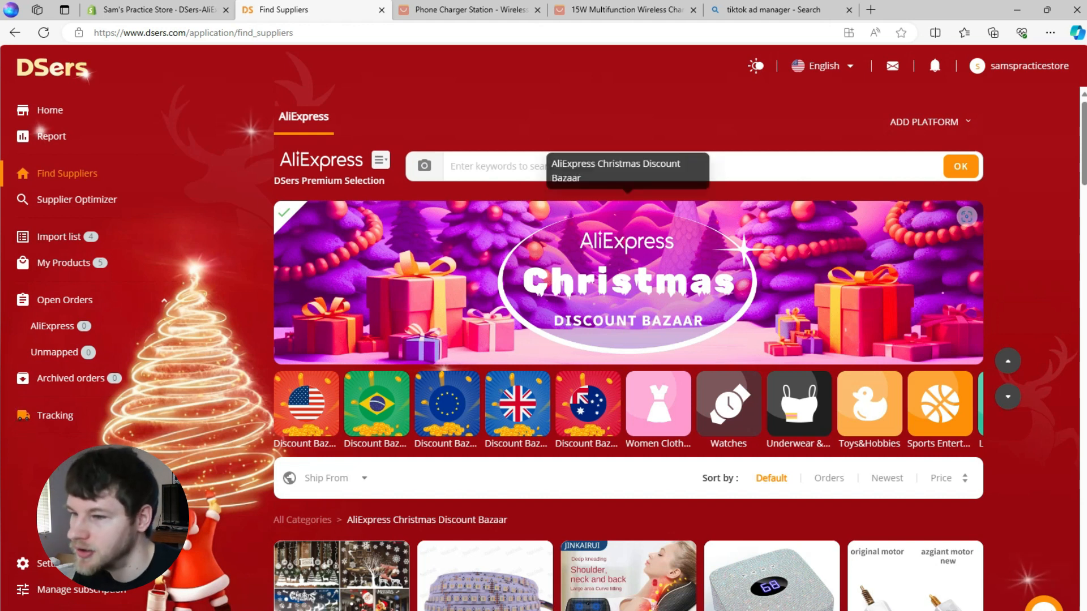
{"action": "scroll", "coordinate": [628, 226], "scroll_direction": "down", "scroll_amount": 12}
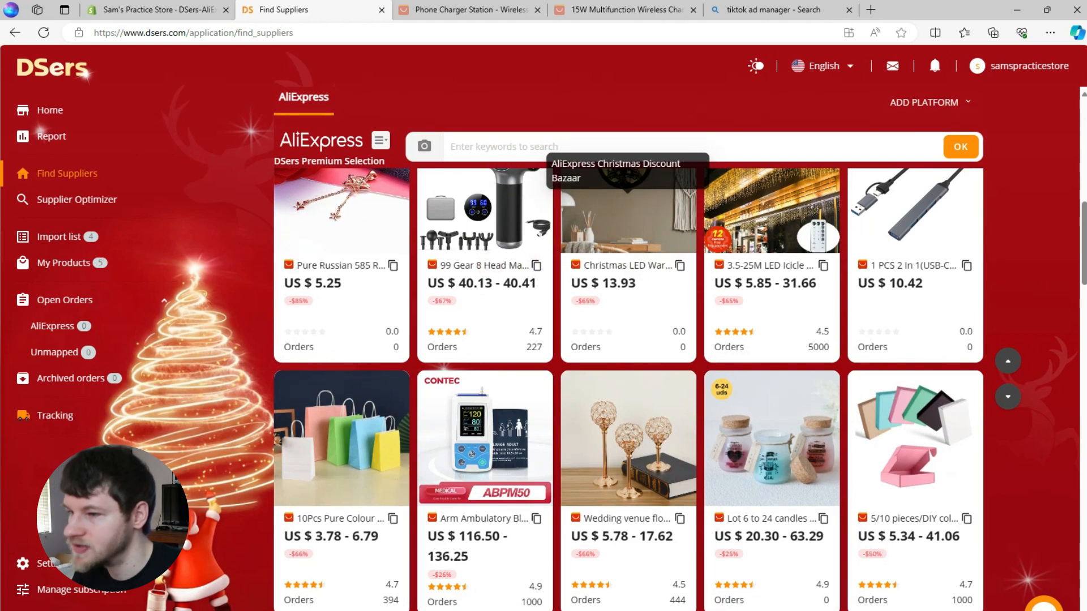
{"action": "scroll", "coordinate": [628, 254], "scroll_direction": "up", "scroll_amount": 2}
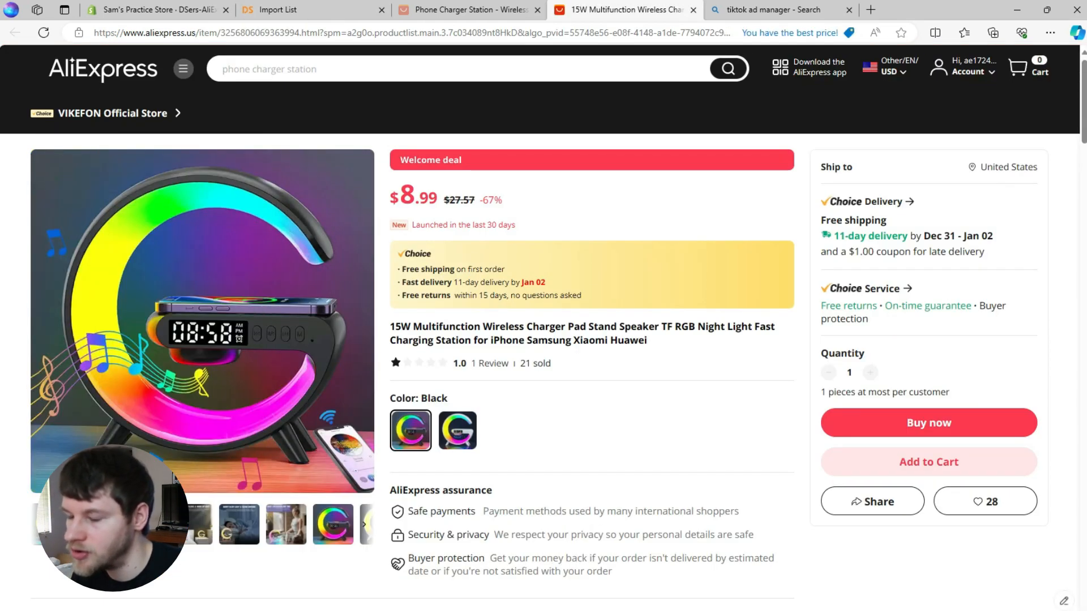
Step: Review the 15W Multifunction Wireless Charger listing on AliExpress and copy its page address
{"action": "scroll", "coordinate": [412, 360], "scroll_direction": "down", "scroll_amount": 15}
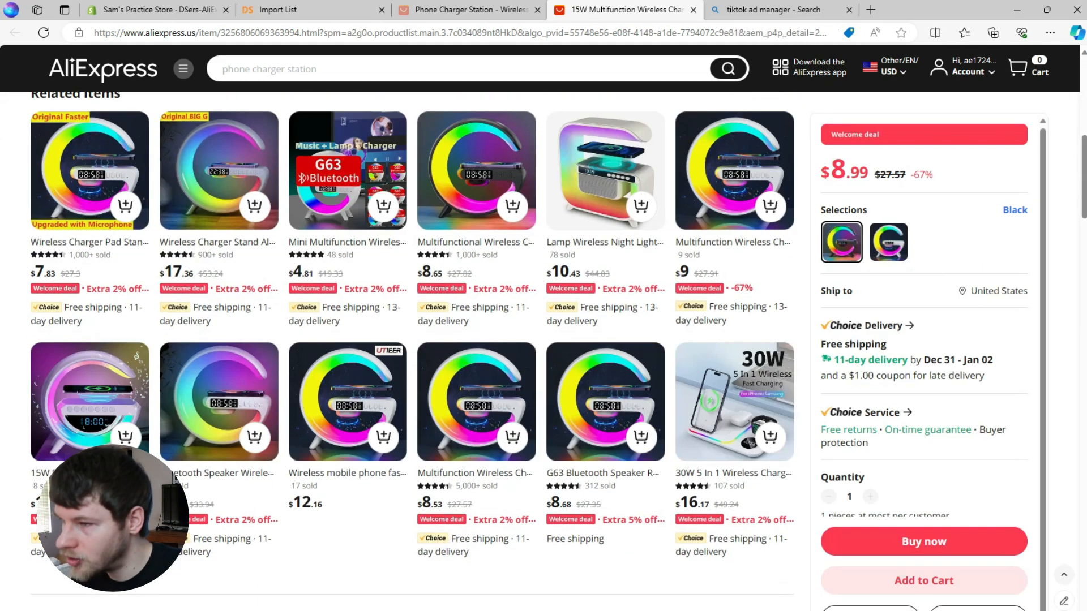
{"action": "scroll", "coordinate": [413, 359], "scroll_direction": "down", "scroll_amount": 20}
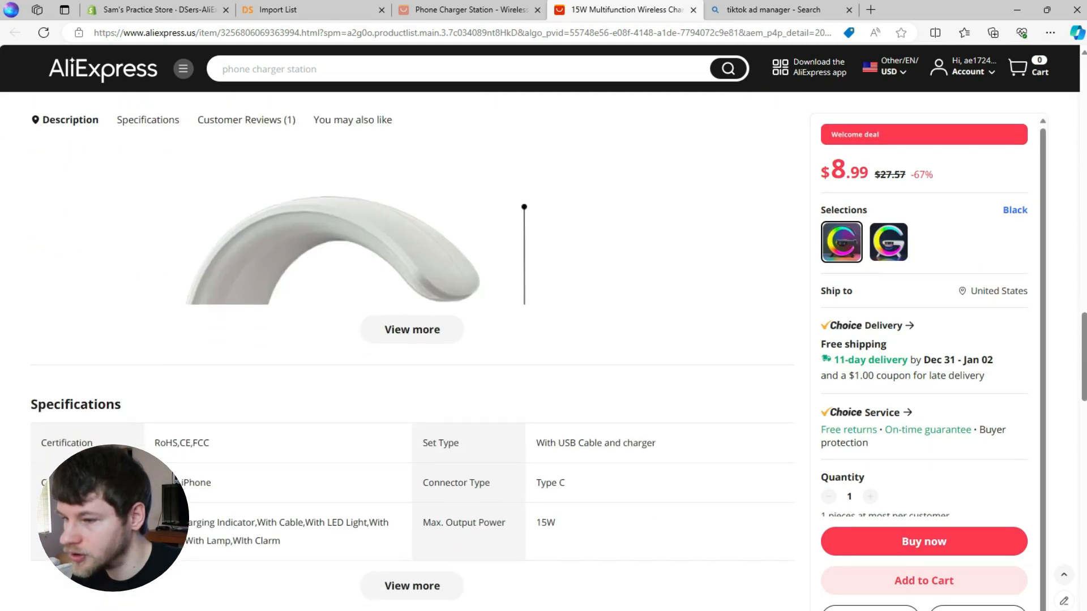
{"action": "scroll", "coordinate": [412, 360], "scroll_direction": "up", "scroll_amount": 12}
{"action": "scroll", "coordinate": [412, 359], "scroll_direction": "up", "scroll_amount": 15}
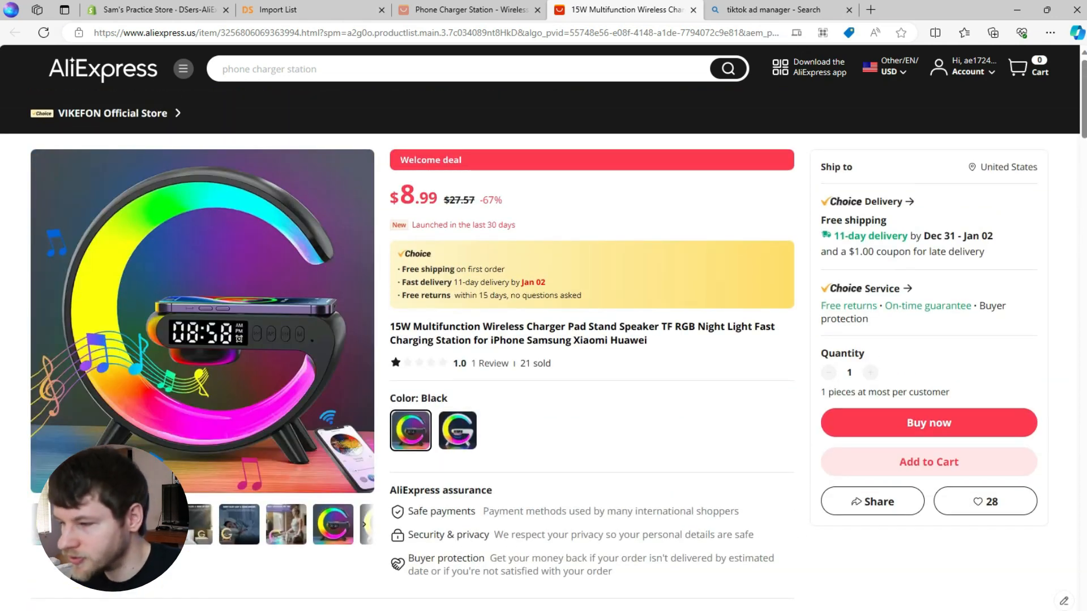
{"action": "right_click", "coordinate": [380, 33]}
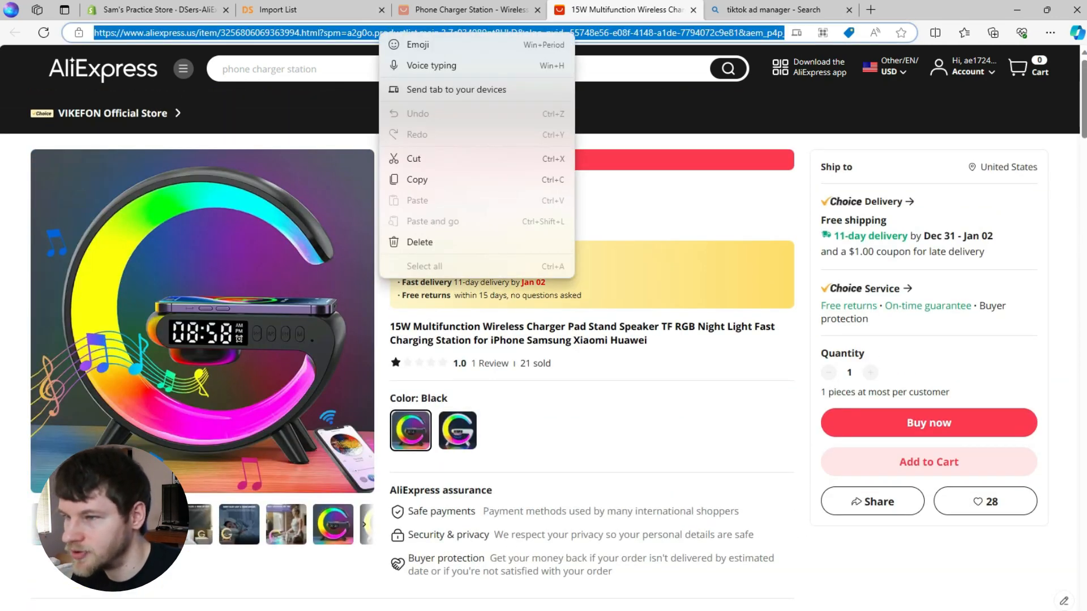
{"action": "left_click", "coordinate": [417, 179]}
{"action": "left_click", "coordinate": [347, 33]}
{"action": "right_click", "coordinate": [346, 34]}
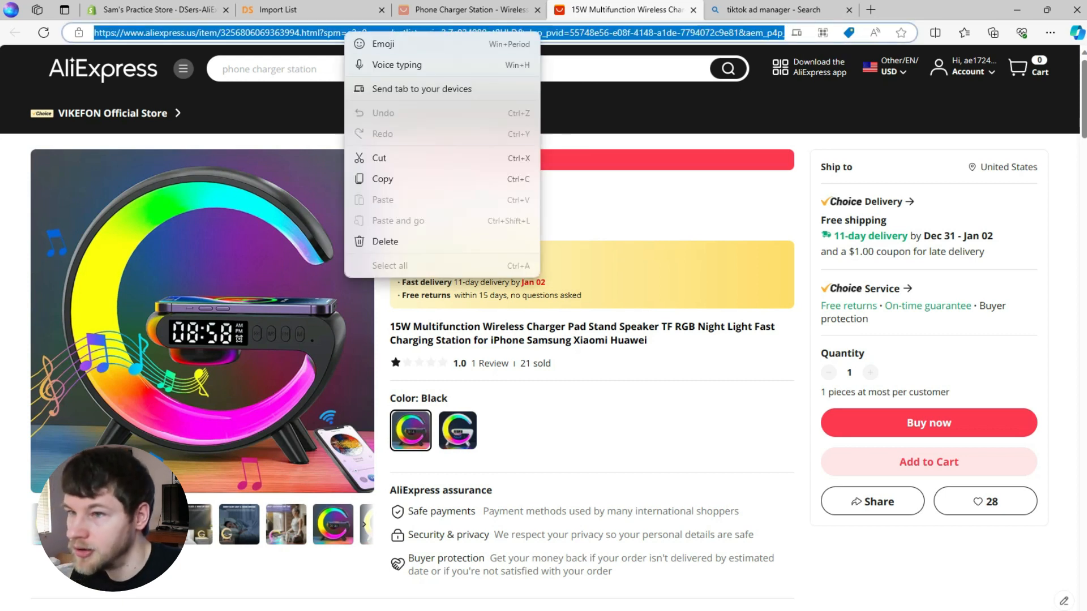
{"action": "left_click", "coordinate": [382, 179]}
Step: Import the wireless charger into the DSers import list using the copied AliExpress product address
{"action": "left_click", "coordinate": [277, 9]}
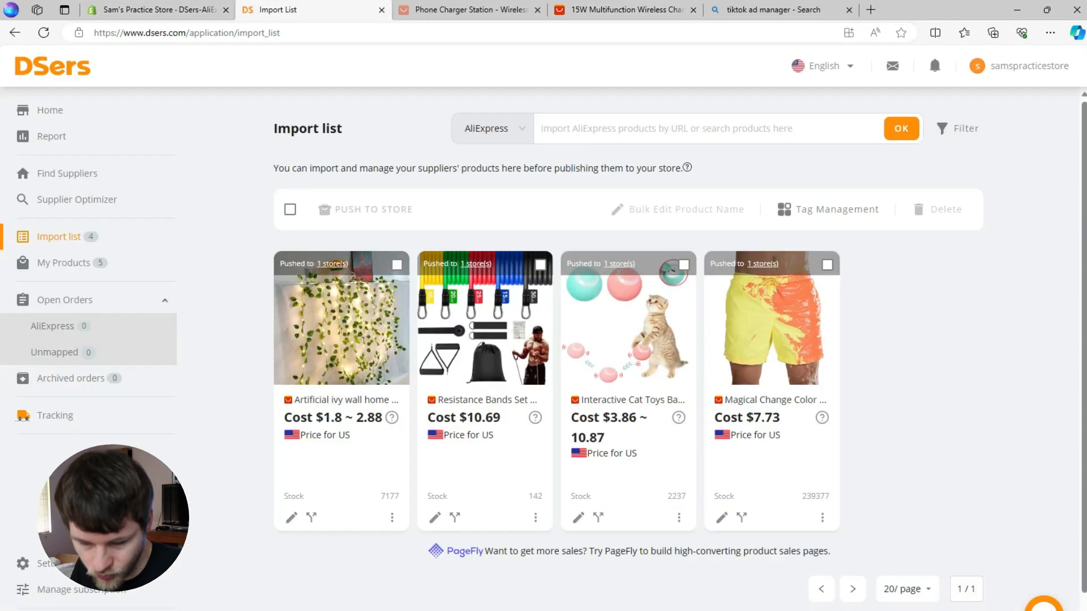
{"action": "left_click", "coordinate": [617, 129]}
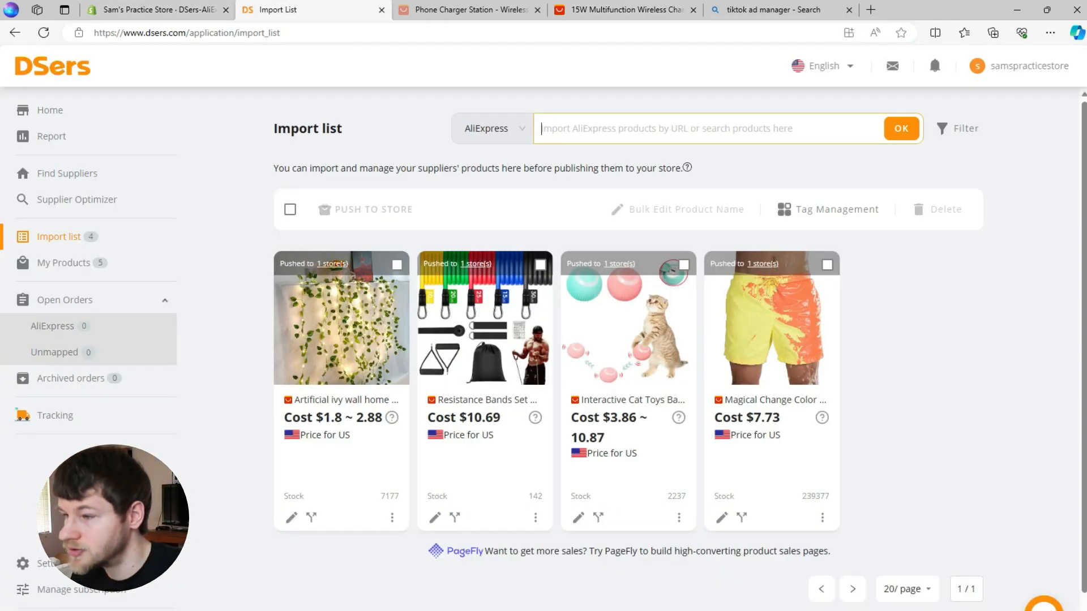
{"action": "right_click", "coordinate": [617, 129]}
{"action": "left_click", "coordinate": [655, 254]}
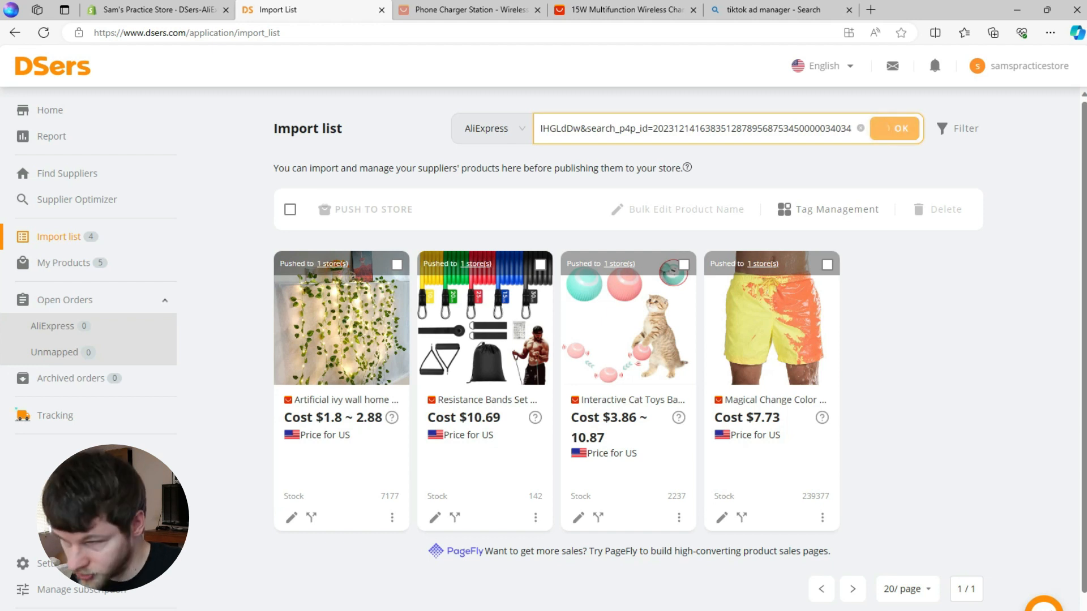
{"action": "left_click", "coordinate": [900, 129]}
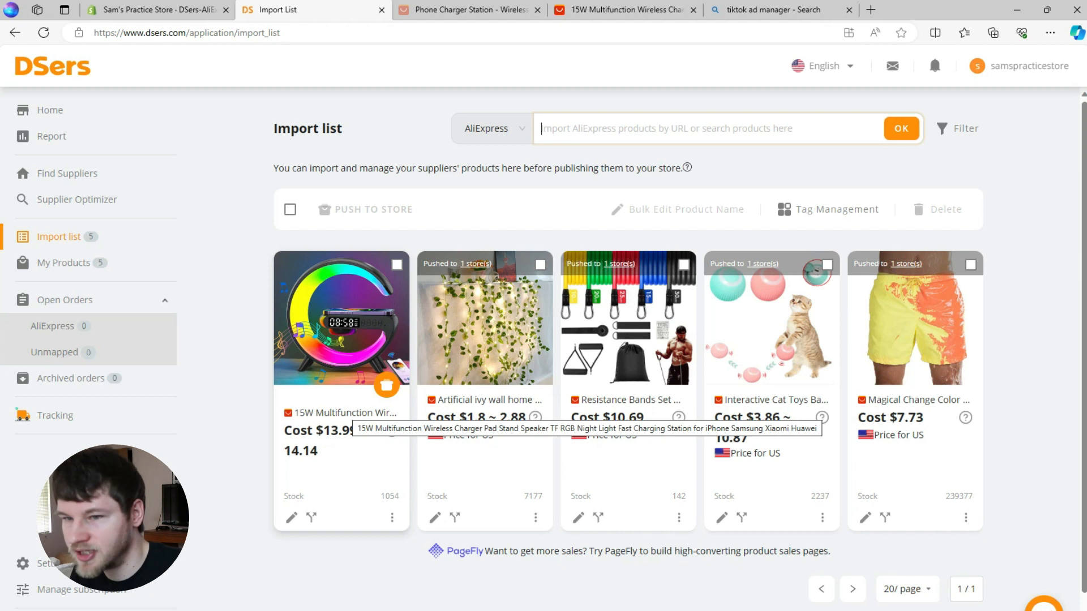
Step: Open the imported wireless charger's product details for editing and check the available collections
{"action": "left_click", "coordinate": [291, 518]}
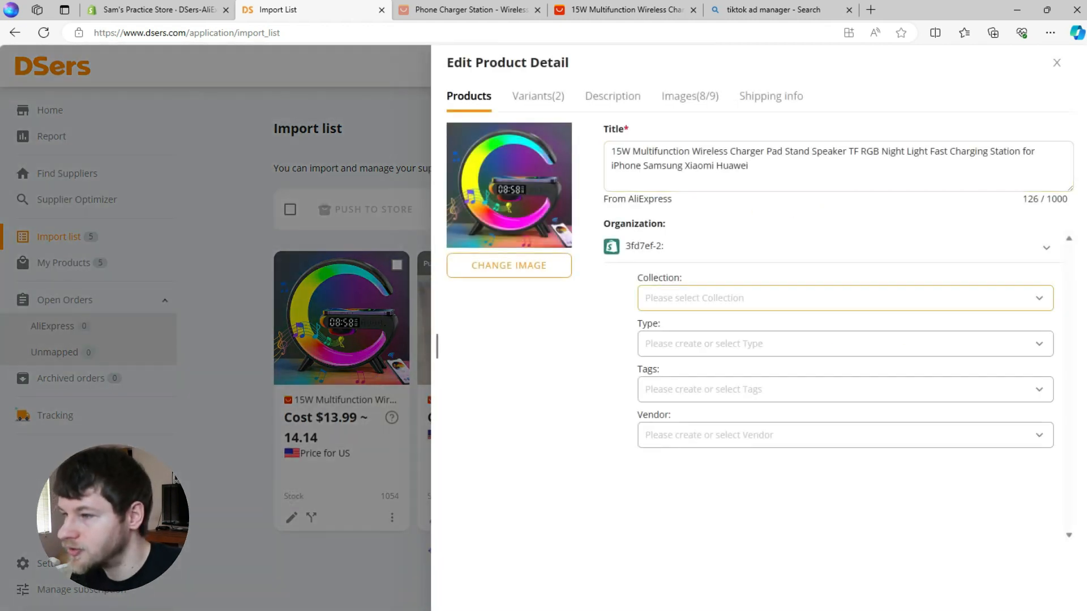
{"action": "left_click", "coordinate": [838, 298]}
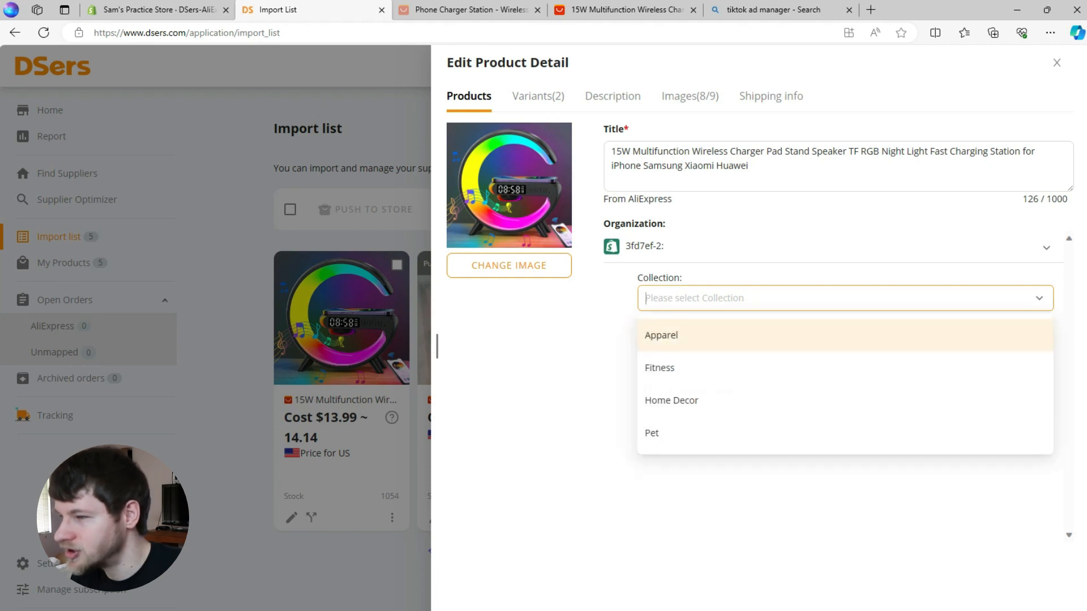
{"action": "left_click", "coordinate": [815, 271]}
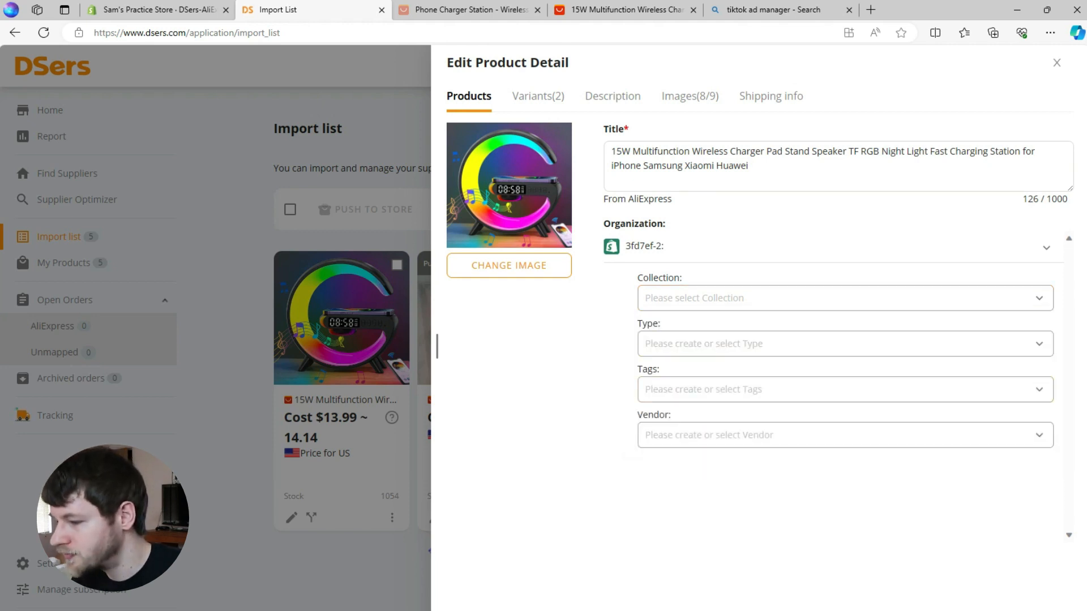
Step: Review the wireless charger's variants, description, images and shipping info in the product details
{"action": "left_click", "coordinate": [538, 96]}
{"action": "left_click", "coordinate": [612, 96]}
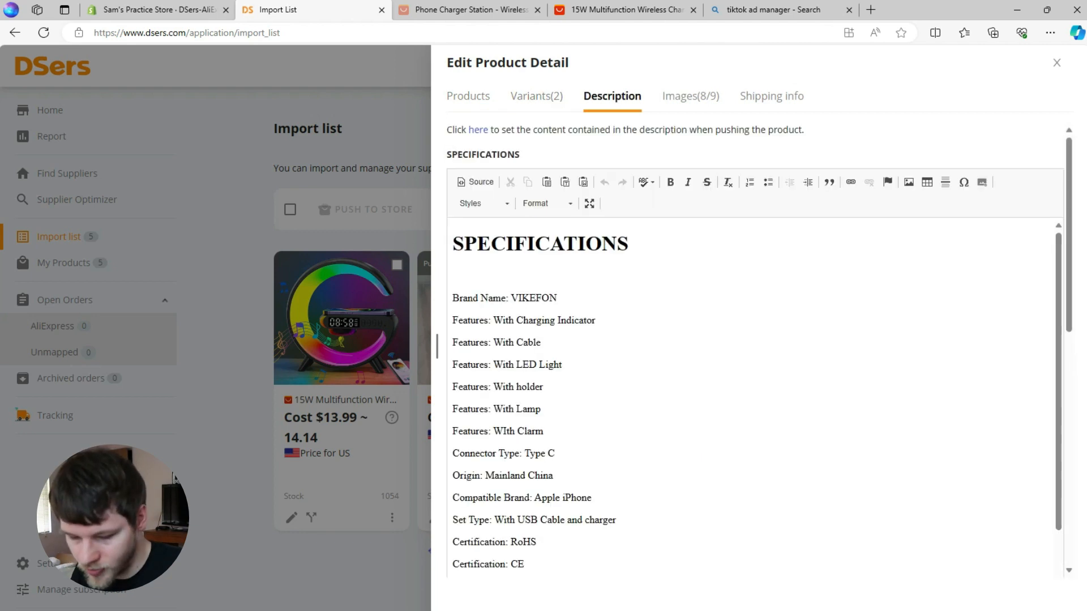
{"action": "scroll", "coordinate": [752, 351], "scroll_direction": "down", "scroll_amount": 10}
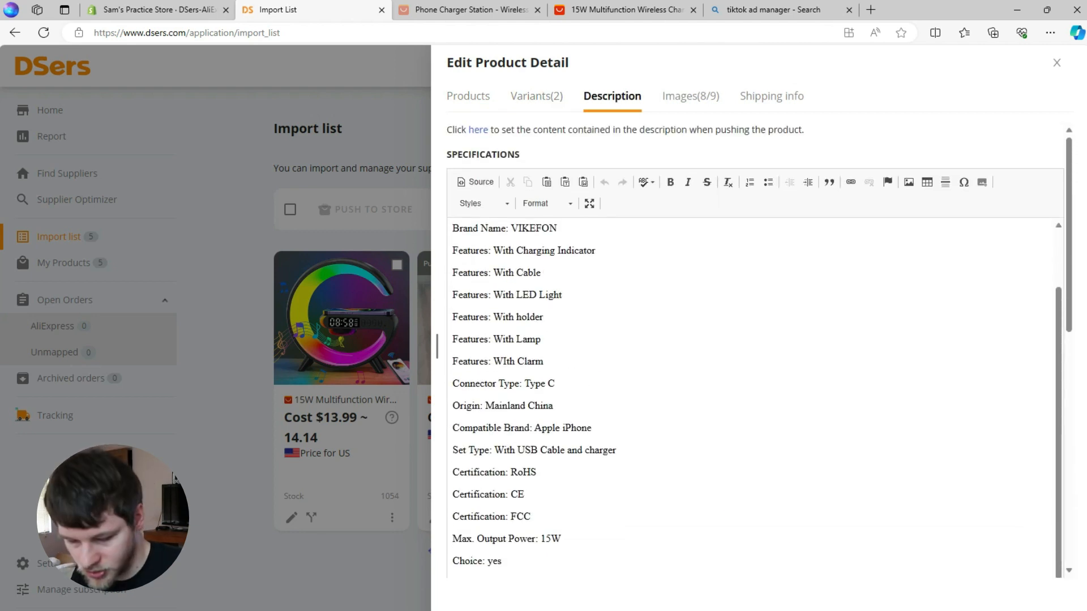
{"action": "scroll", "coordinate": [753, 351], "scroll_direction": "up", "scroll_amount": 5}
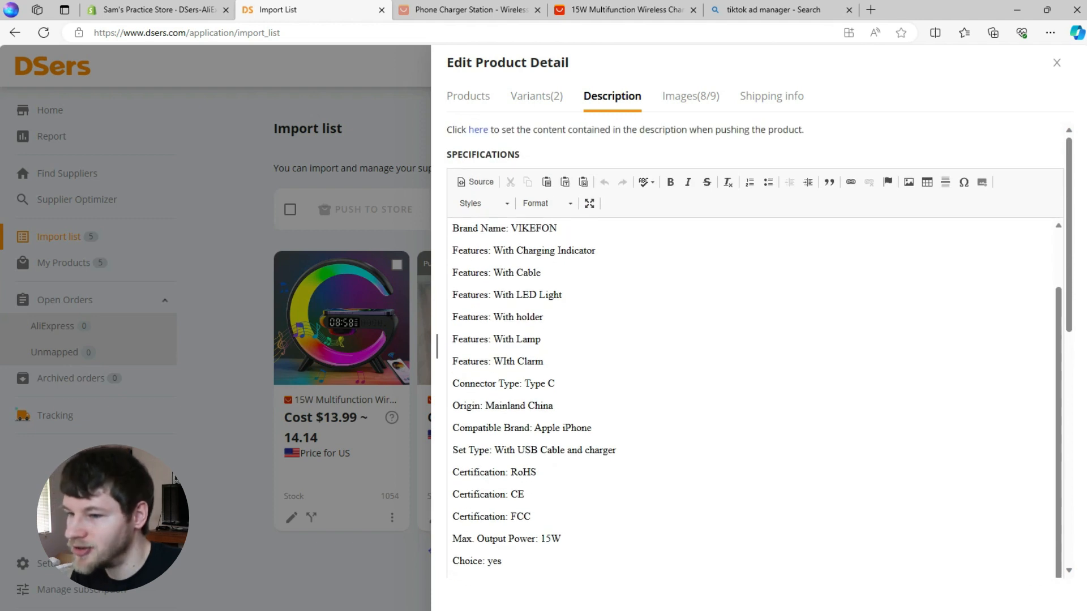
{"action": "left_click", "coordinate": [689, 96]}
{"action": "scroll", "coordinate": [655, 384], "scroll_direction": "down", "scroll_amount": 10}
{"action": "scroll", "coordinate": [654, 385], "scroll_direction": "up", "scroll_amount": 6}
{"action": "scroll", "coordinate": [655, 385], "scroll_direction": "up", "scroll_amount": 4}
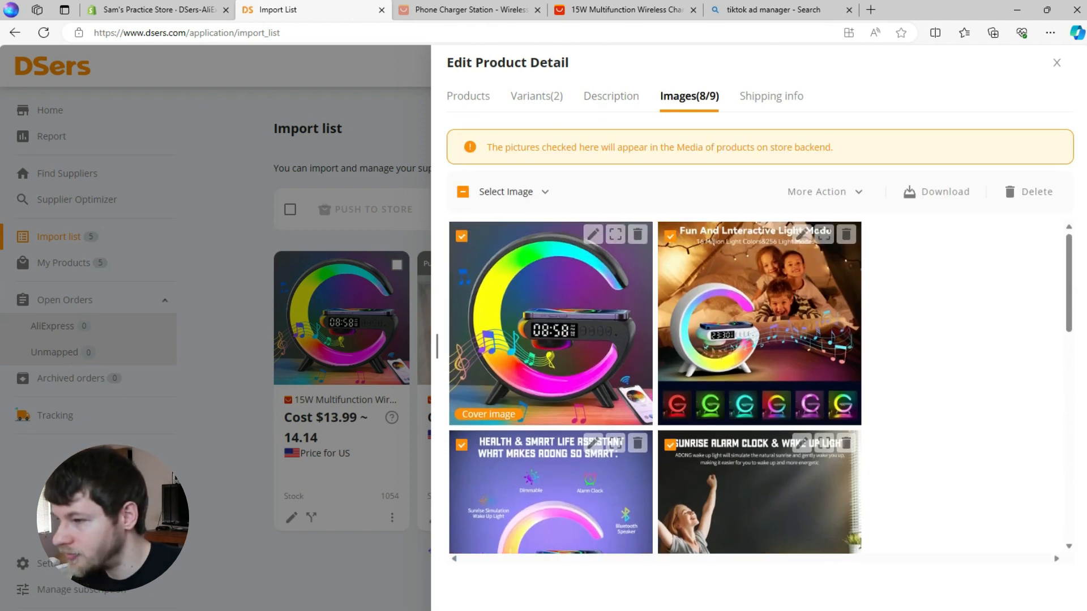
{"action": "left_click", "coordinate": [771, 96]}
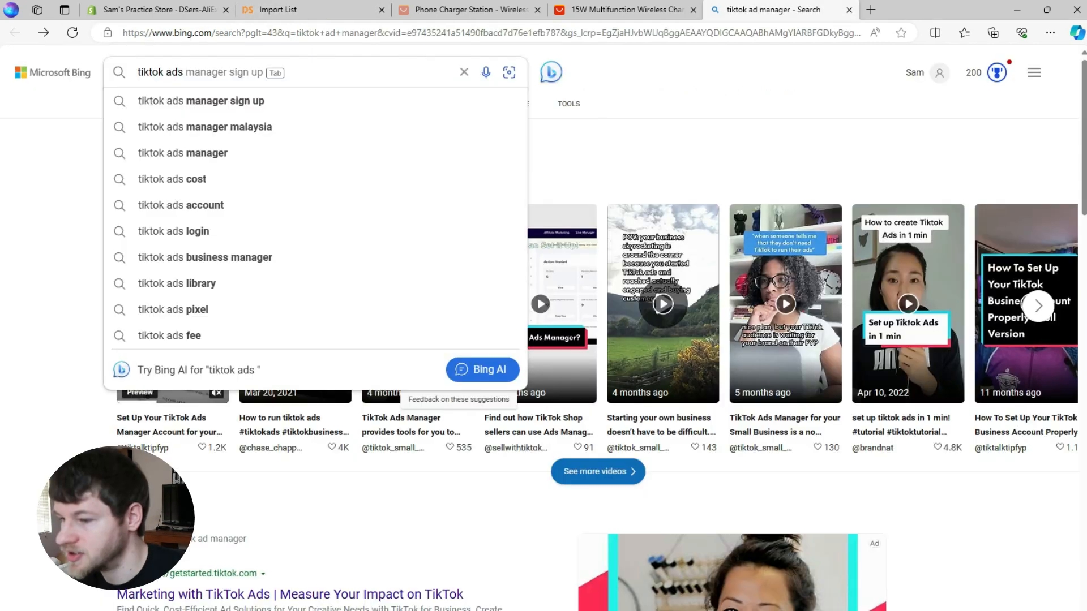
Step: Search the web for "tiktok ads manager" and open the Marketing with TikTok Ads result
{"action": "type", "text": "manager"}
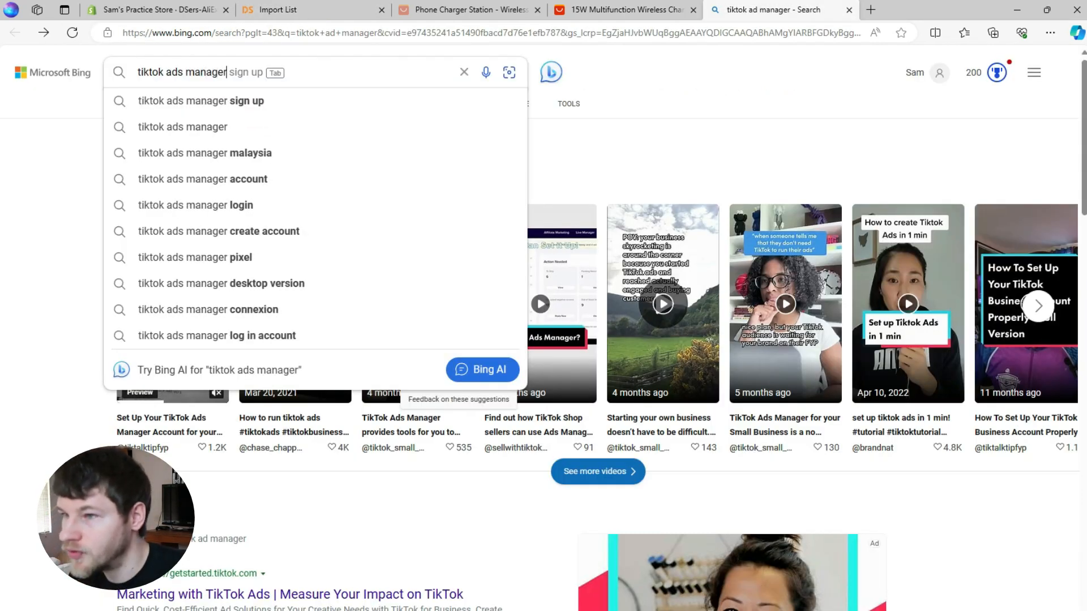
{"action": "key", "text": "Return"}
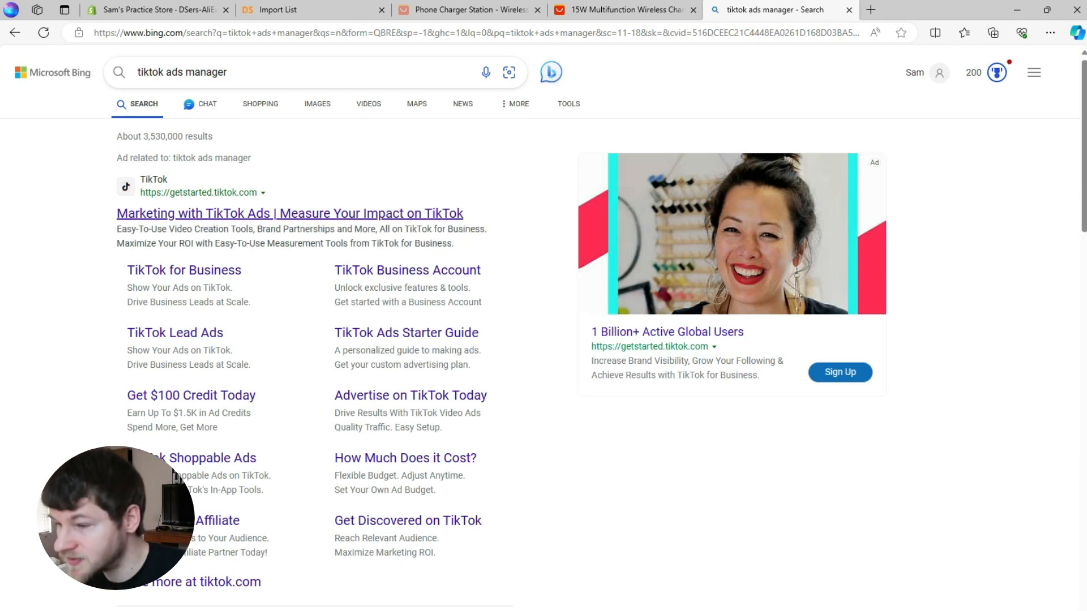
{"action": "left_click", "coordinate": [290, 213]}
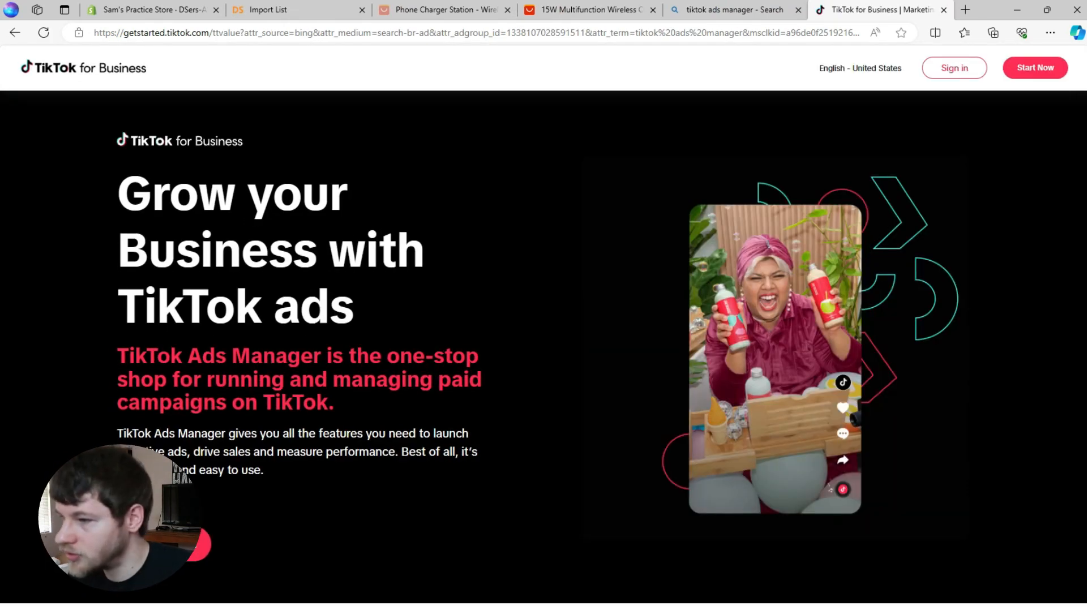
Step: Examine the TikTok for Business page, including its e-commerce partners, ad features and account creation form
{"action": "scroll", "coordinate": [544, 323], "scroll_direction": "down", "scroll_amount": 8}
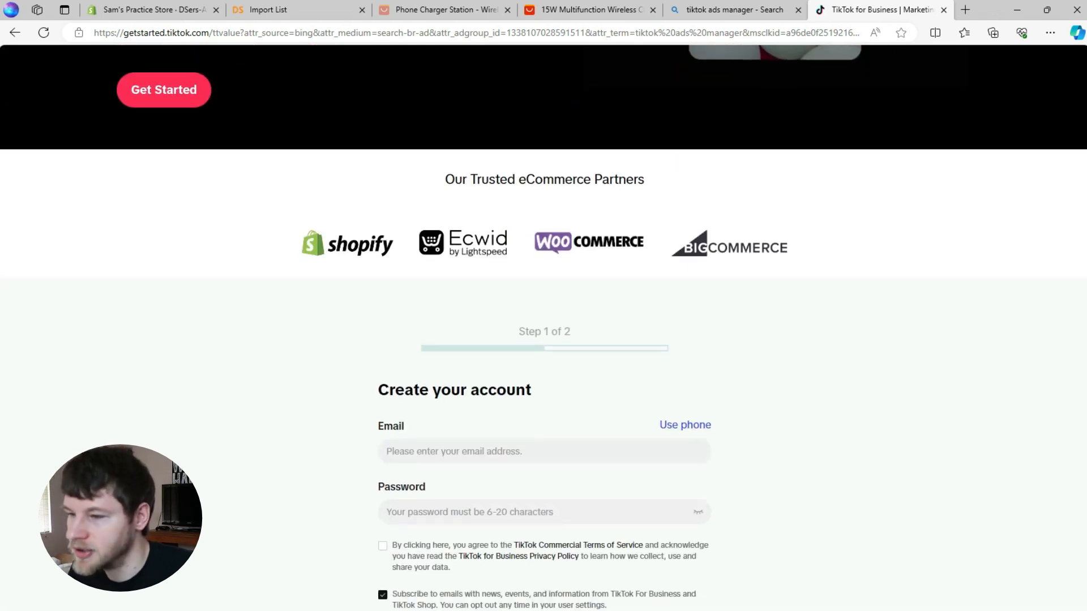
{"action": "scroll", "coordinate": [544, 329], "scroll_direction": "down", "scroll_amount": 20}
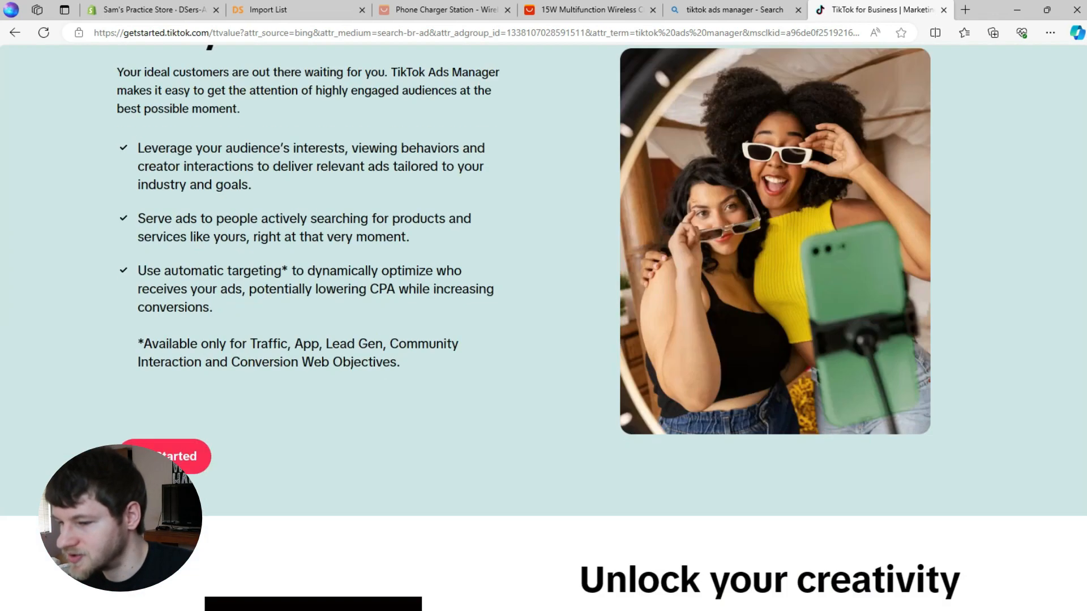
{"action": "scroll", "coordinate": [543, 328], "scroll_direction": "down", "scroll_amount": 18}
{"action": "scroll", "coordinate": [543, 328], "scroll_direction": "up", "scroll_amount": 18}
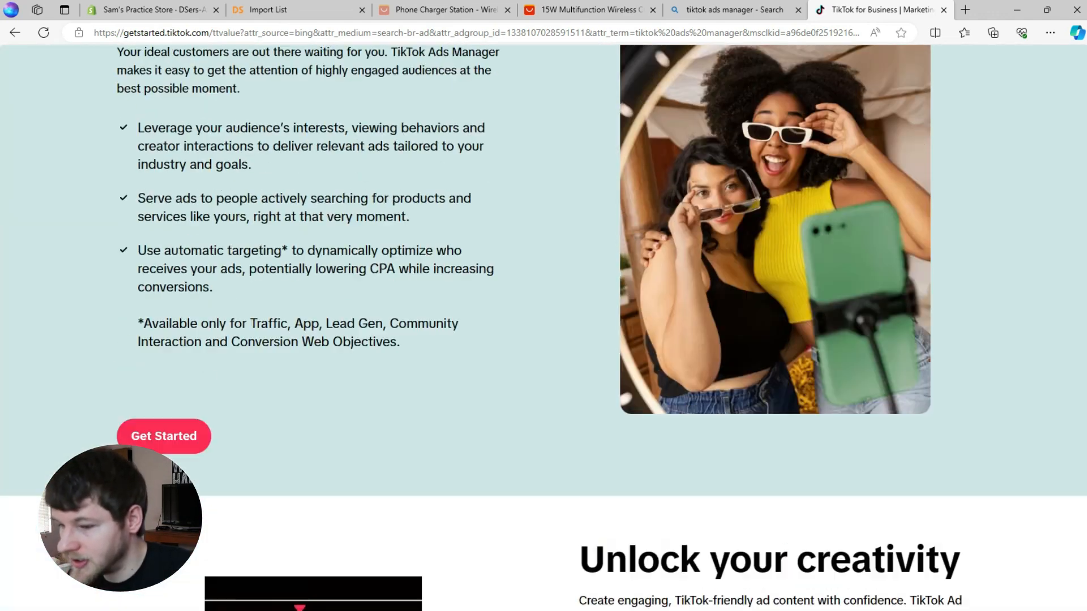
{"action": "scroll", "coordinate": [543, 328], "scroll_direction": "up", "scroll_amount": 20}
{"action": "scroll", "coordinate": [543, 329], "scroll_direction": "down", "scroll_amount": 6}
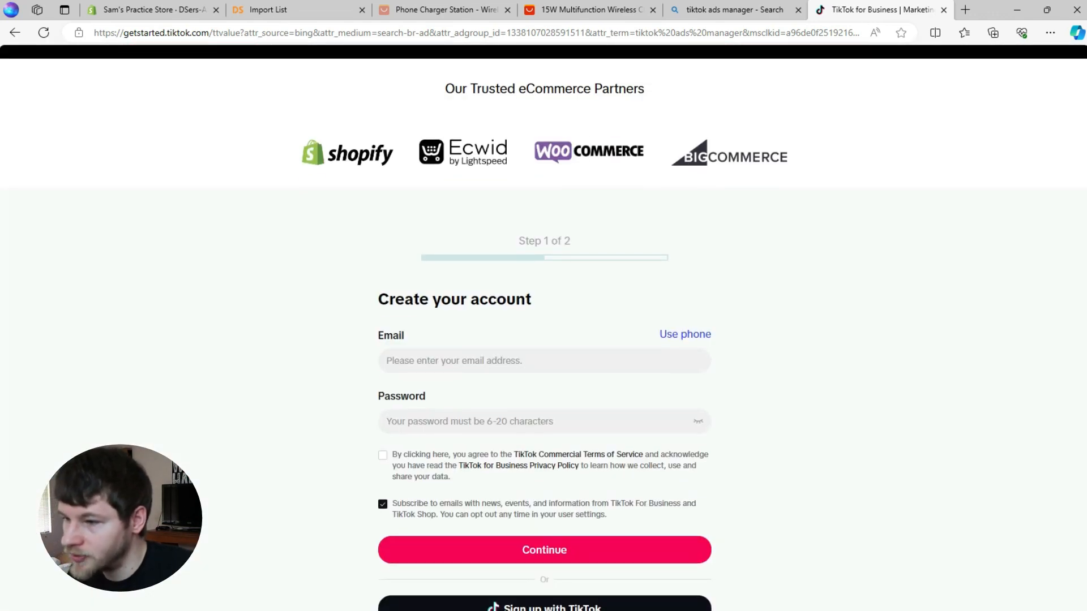
{"action": "scroll", "coordinate": [543, 328], "scroll_direction": "down", "scroll_amount": 3}
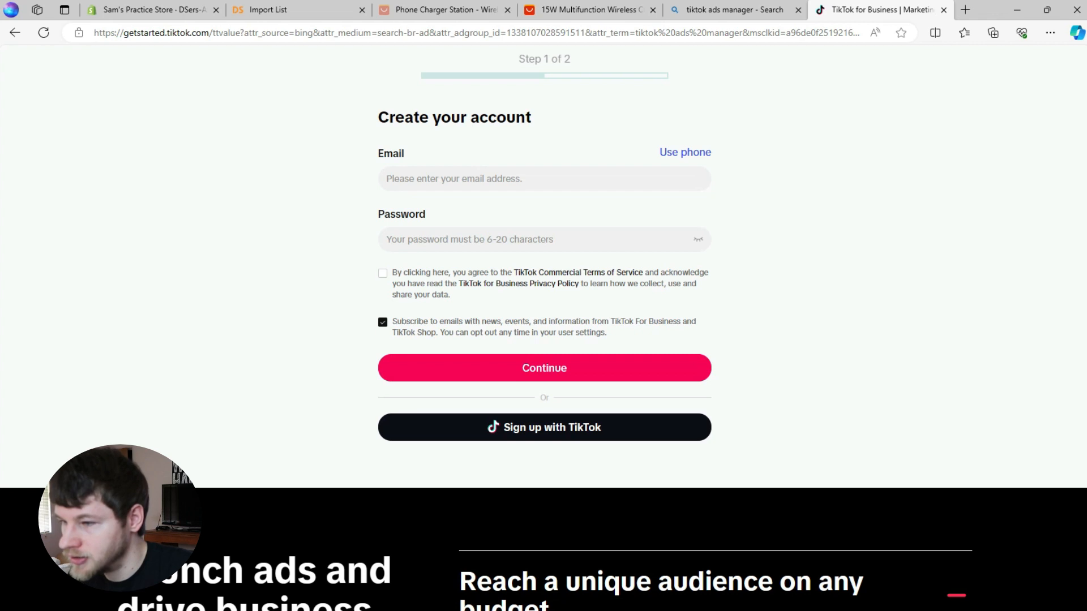
{"action": "scroll", "coordinate": [544, 329], "scroll_direction": "up", "scroll_amount": 3}
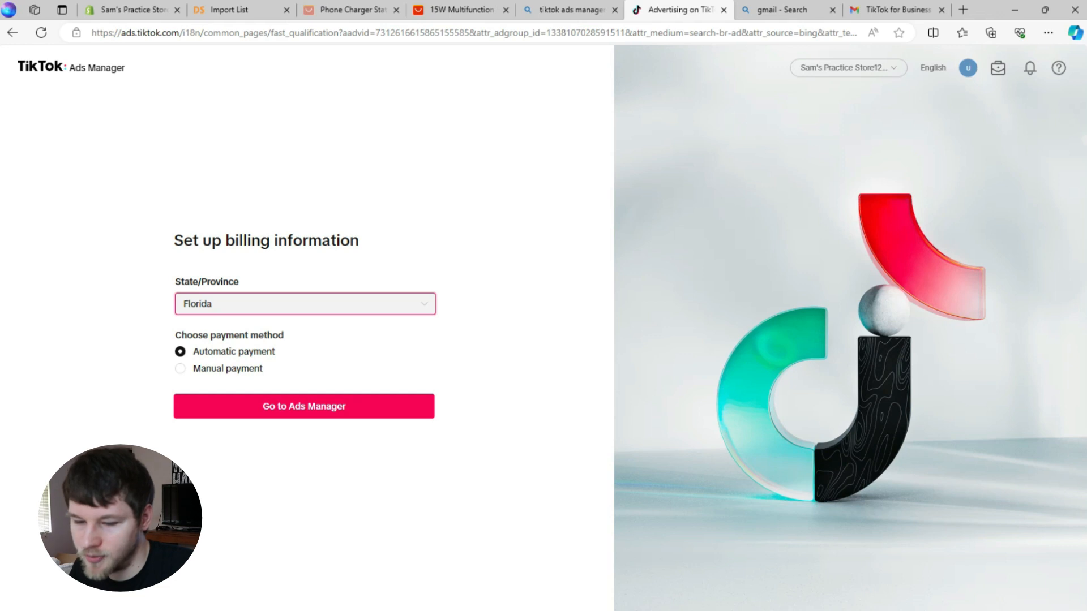
Step: Complete the billing setup with automatic payment, continue to Ads Manager, and look over its dashboard and Tools options
{"action": "left_click", "coordinate": [304, 407]}
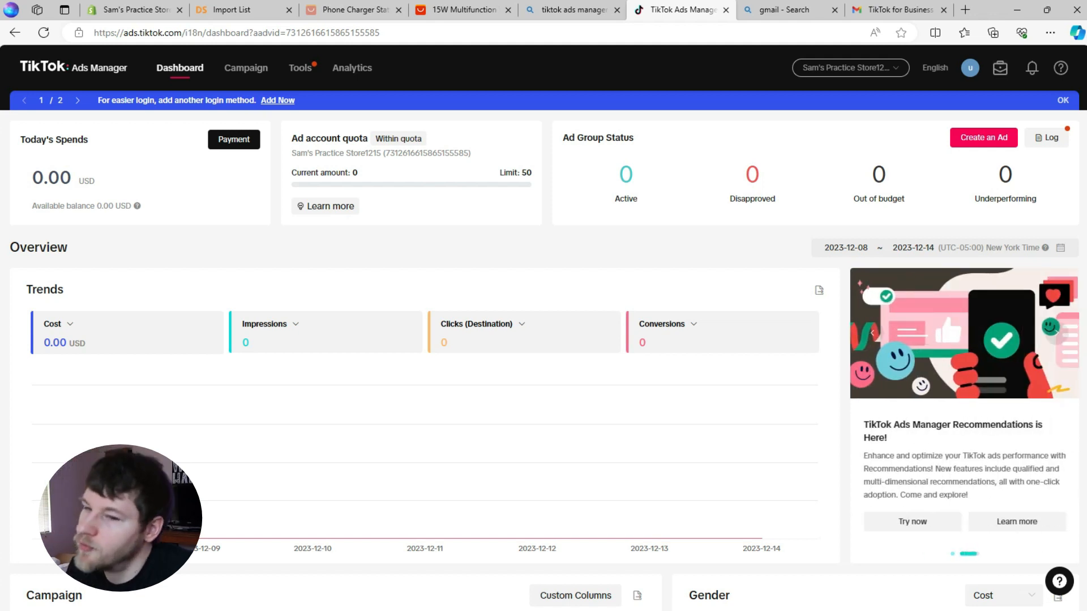
{"action": "scroll", "coordinate": [543, 351], "scroll_direction": "down", "scroll_amount": 12}
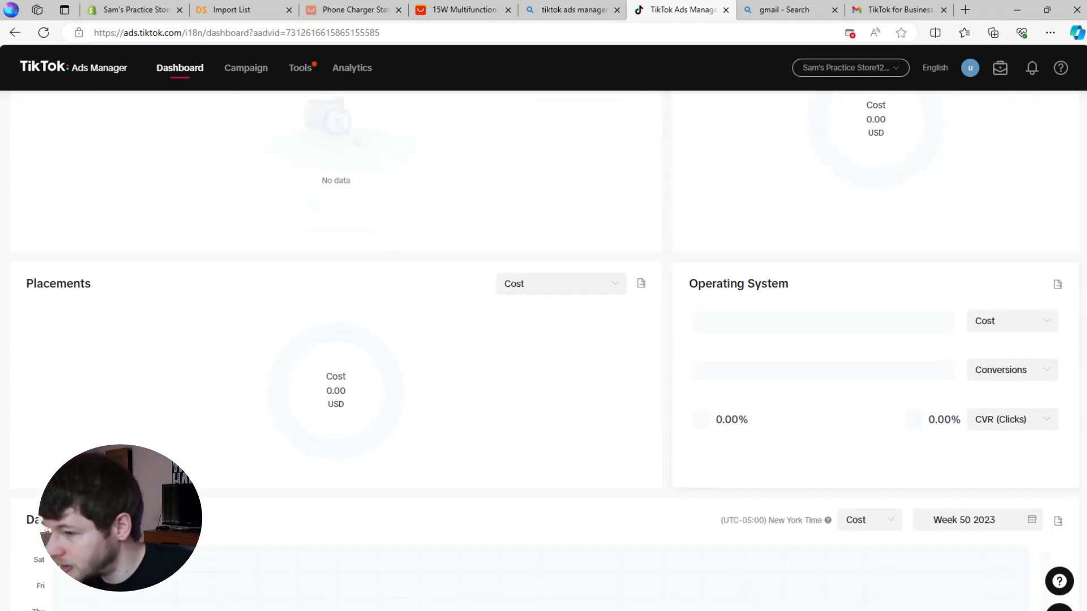
{"action": "scroll", "coordinate": [544, 351], "scroll_direction": "up", "scroll_amount": 15}
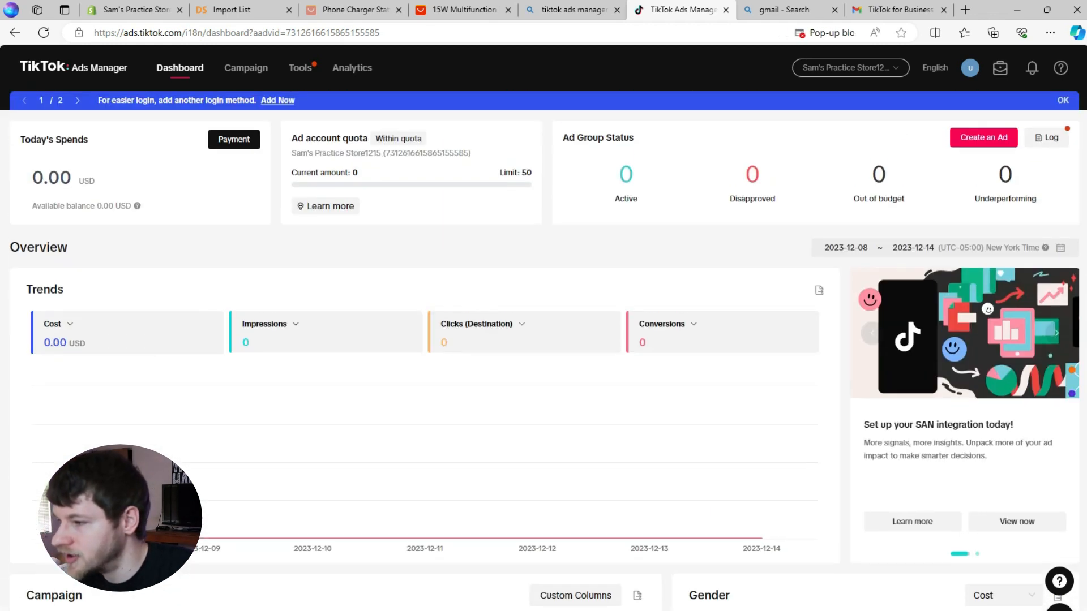
{"action": "mouse_move", "coordinate": [352, 67]}
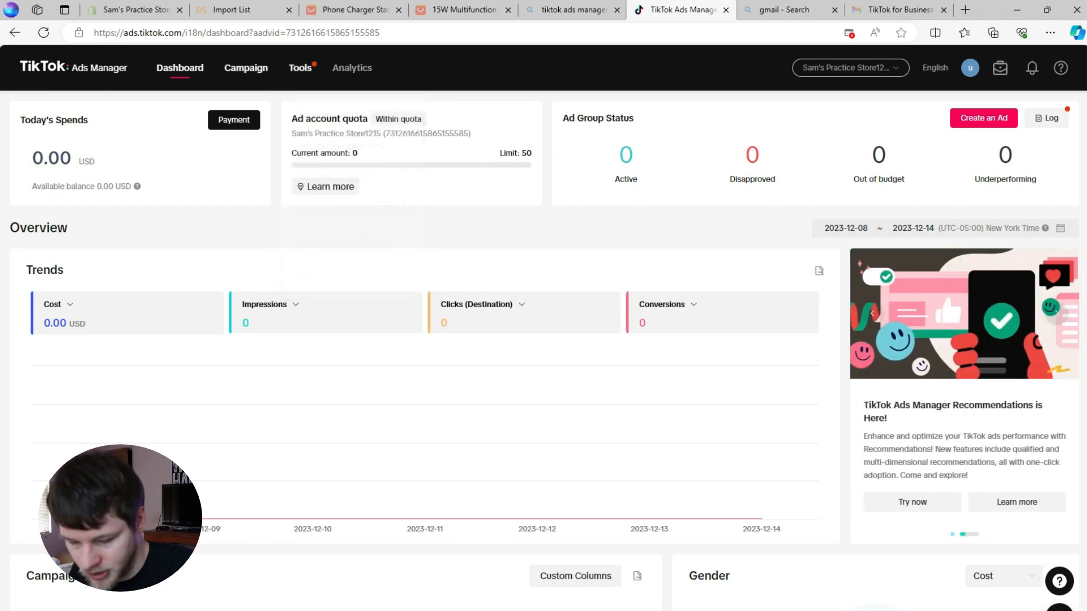
{"action": "mouse_move", "coordinate": [299, 67]}
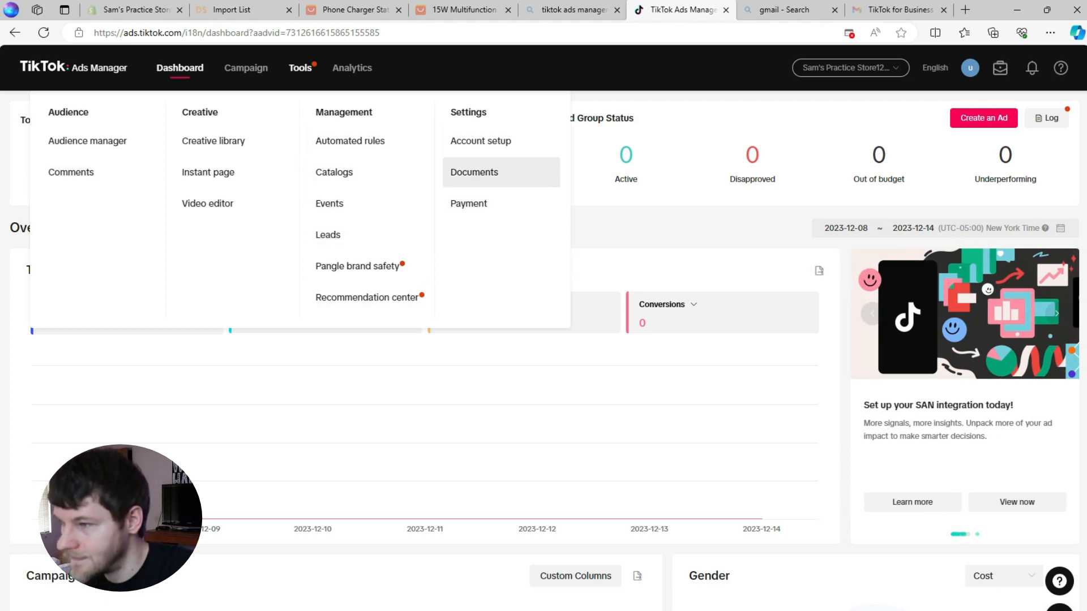
Step: Start a new ad campaign from the campaign list and choose Custom mode for creating it
{"action": "left_click", "coordinate": [246, 68]}
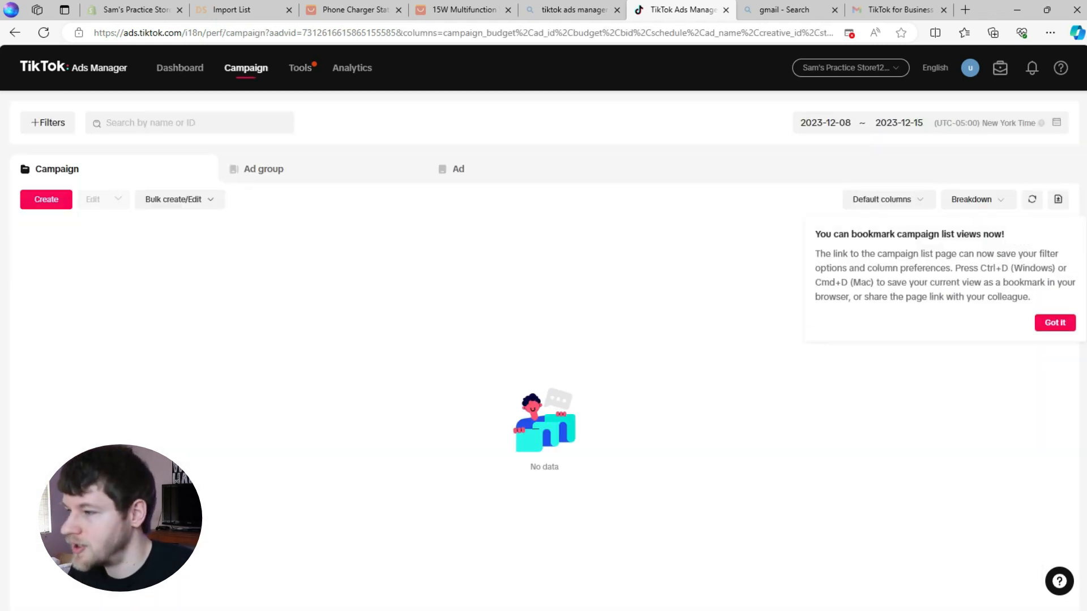
{"action": "left_click", "coordinate": [1055, 323]}
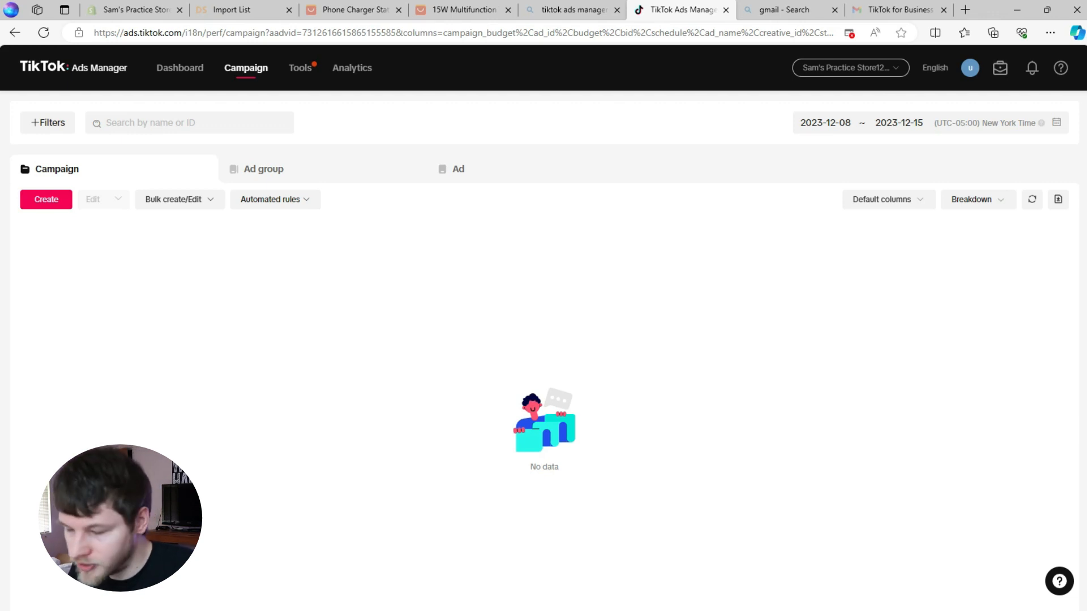
{"action": "left_click", "coordinate": [46, 199]}
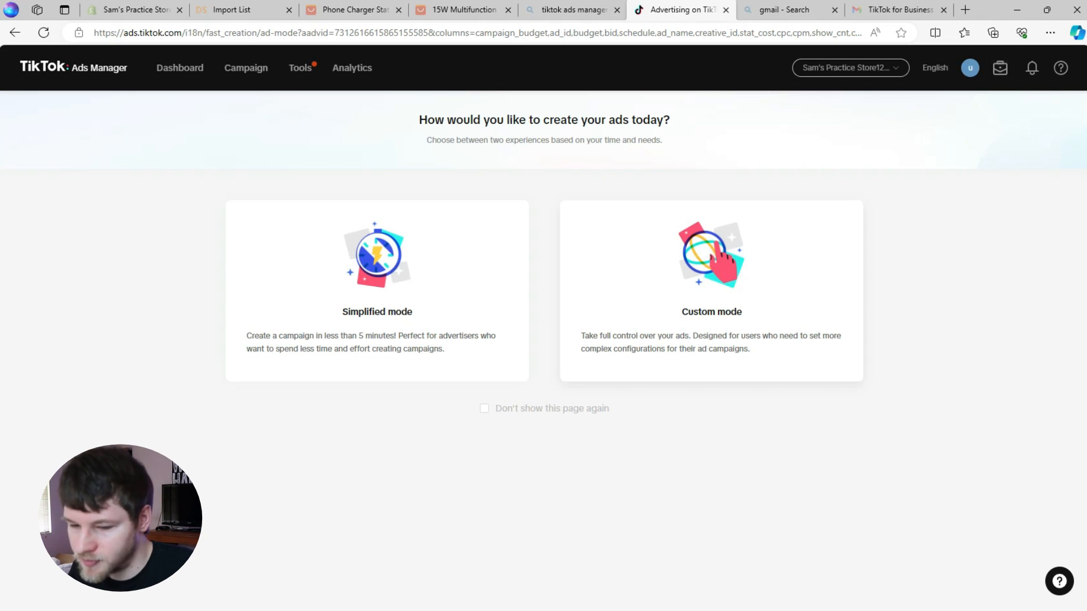
{"action": "left_click", "coordinate": [657, 300]}
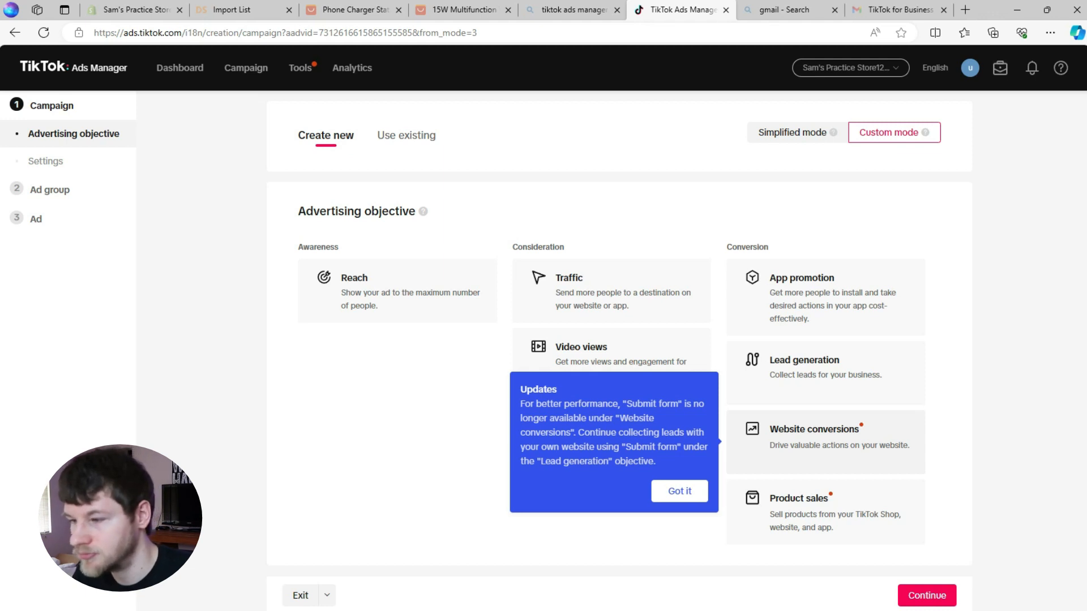
Step: Dismiss the objective update notices and select Website conversions as the advertising objective
{"action": "left_click", "coordinate": [679, 491]}
{"action": "mouse_move", "coordinate": [825, 512]}
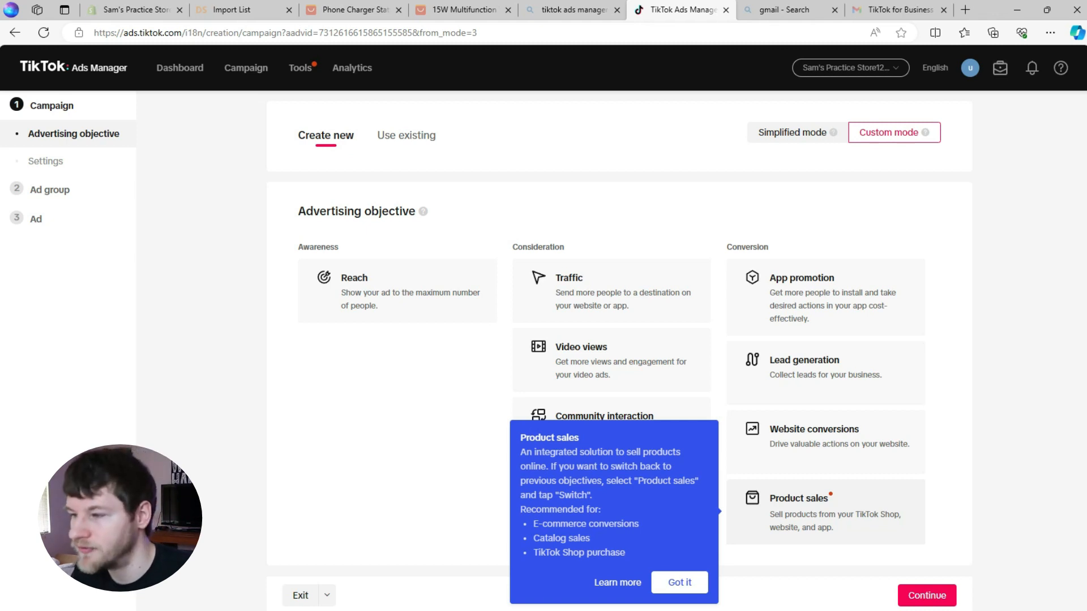
{"action": "left_click", "coordinate": [679, 583]}
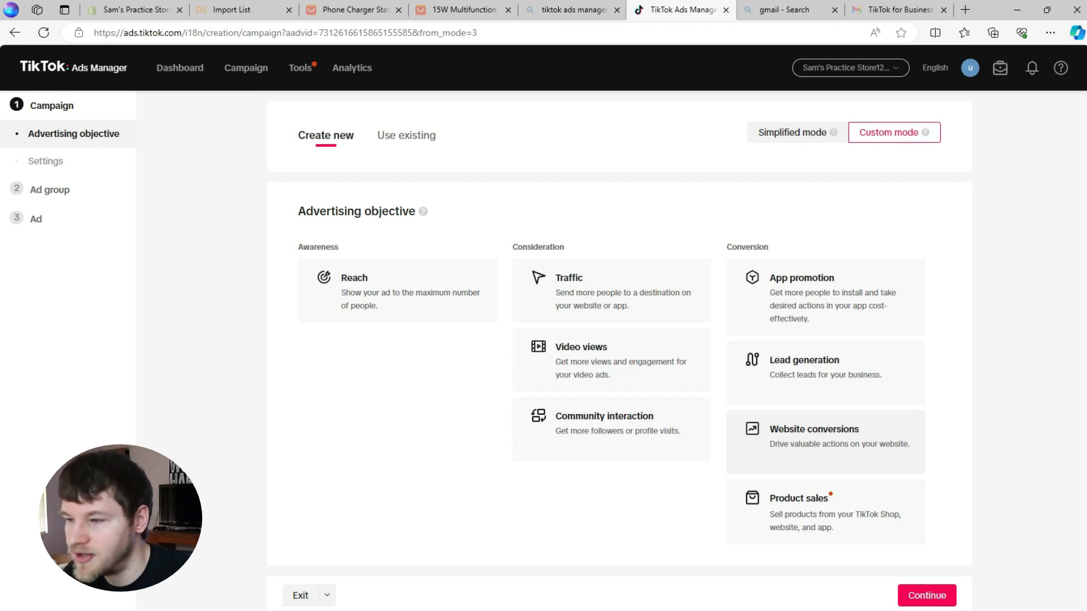
{"action": "left_click", "coordinate": [825, 442]}
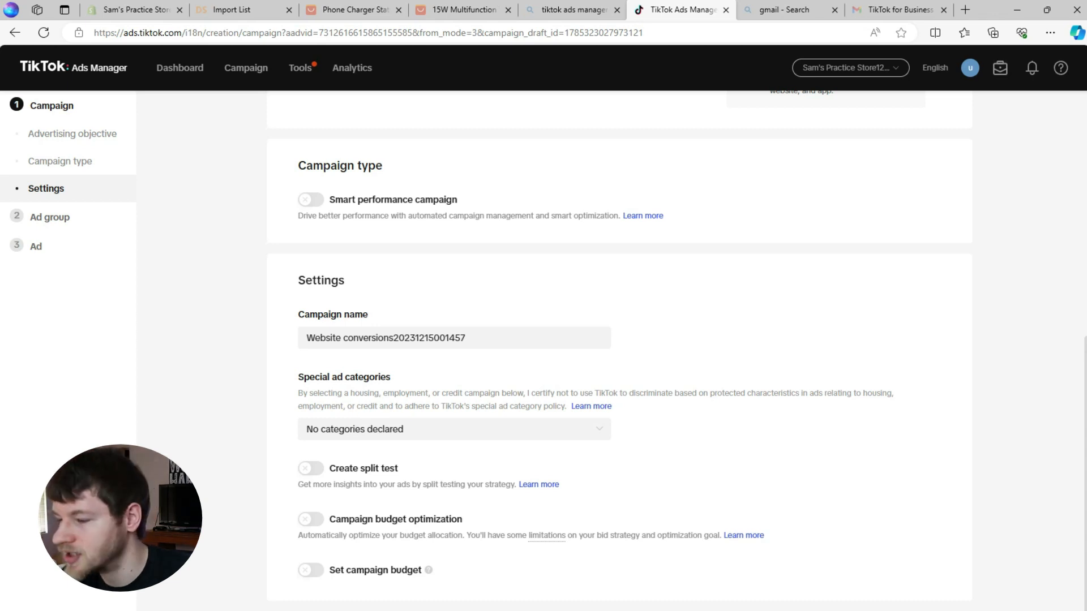
Step: Name the campaign "My First Product"
{"action": "left_click_drag", "start_coordinate": [465, 338], "coordinate": [306, 338]}
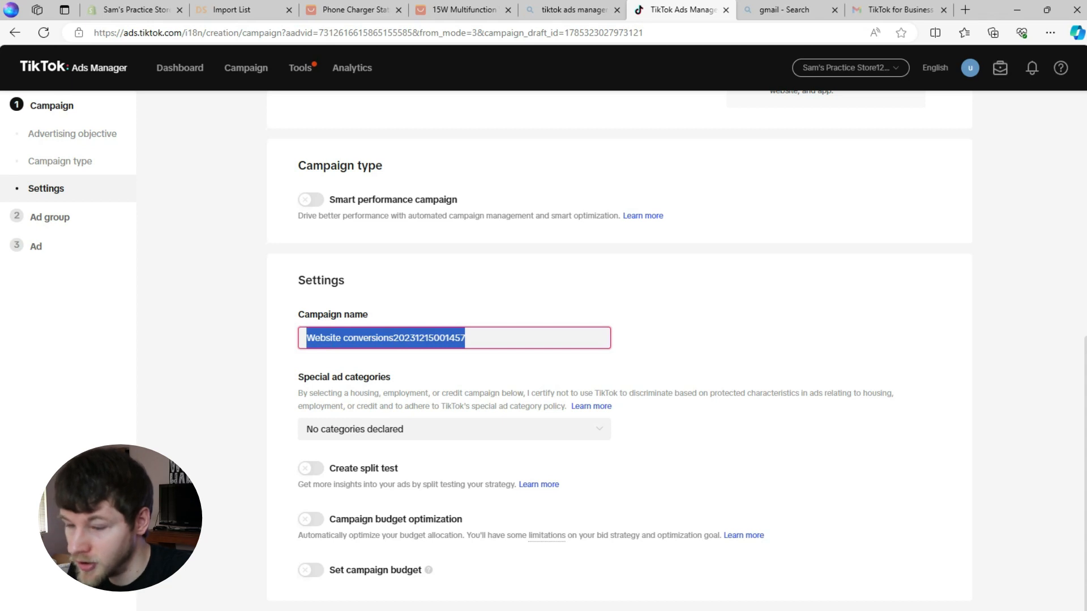
{"action": "type", "text": "My Fir"}
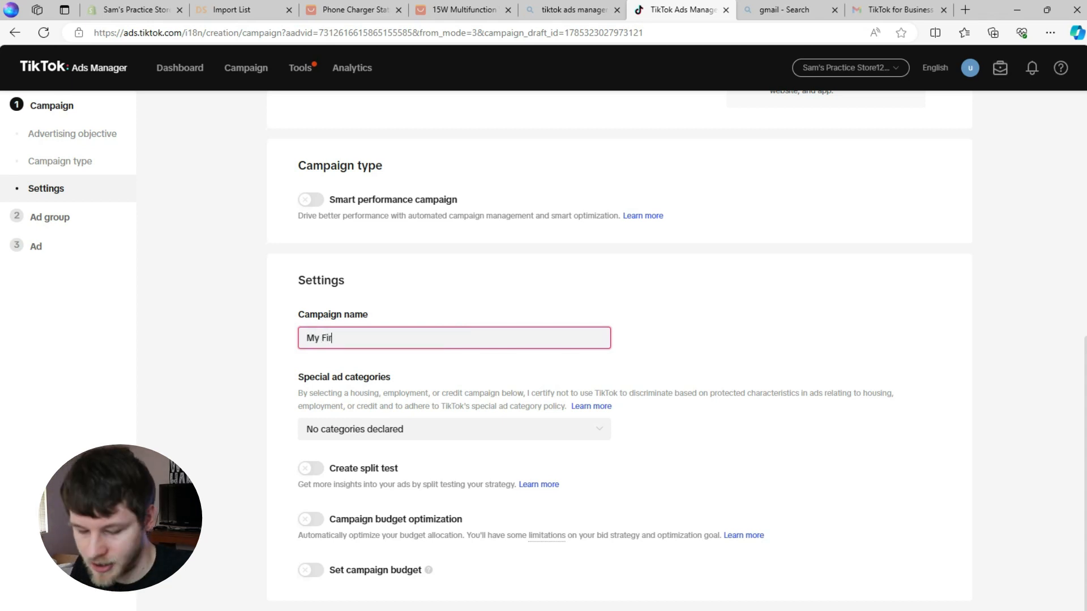
{"action": "type", "text": "st Product"}
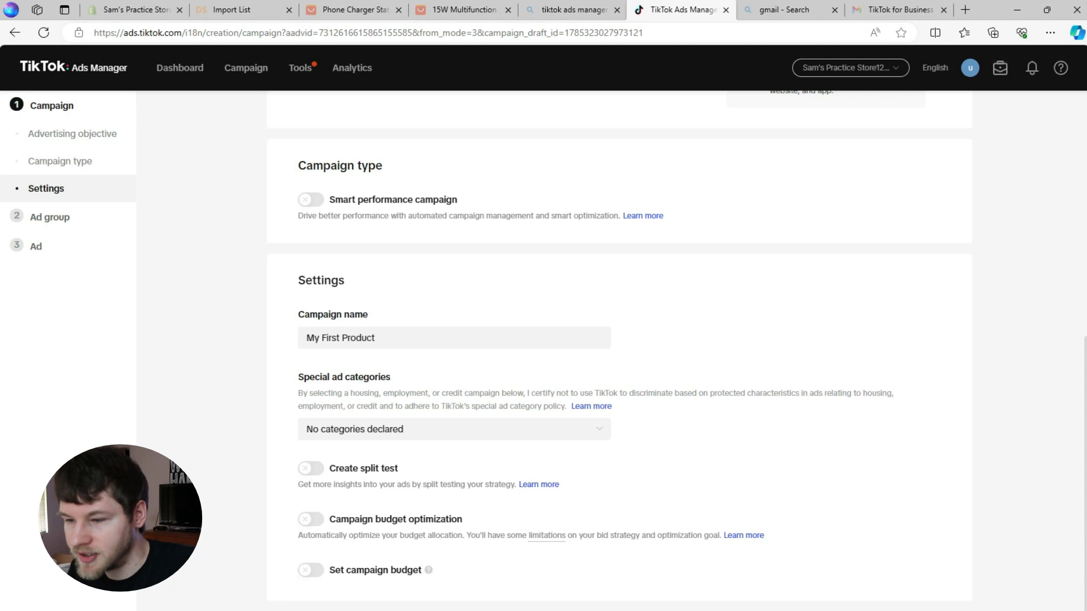
Step: Enable the campaign budget and set it as a daily budget of 50 USD
{"action": "left_click", "coordinate": [311, 570]}
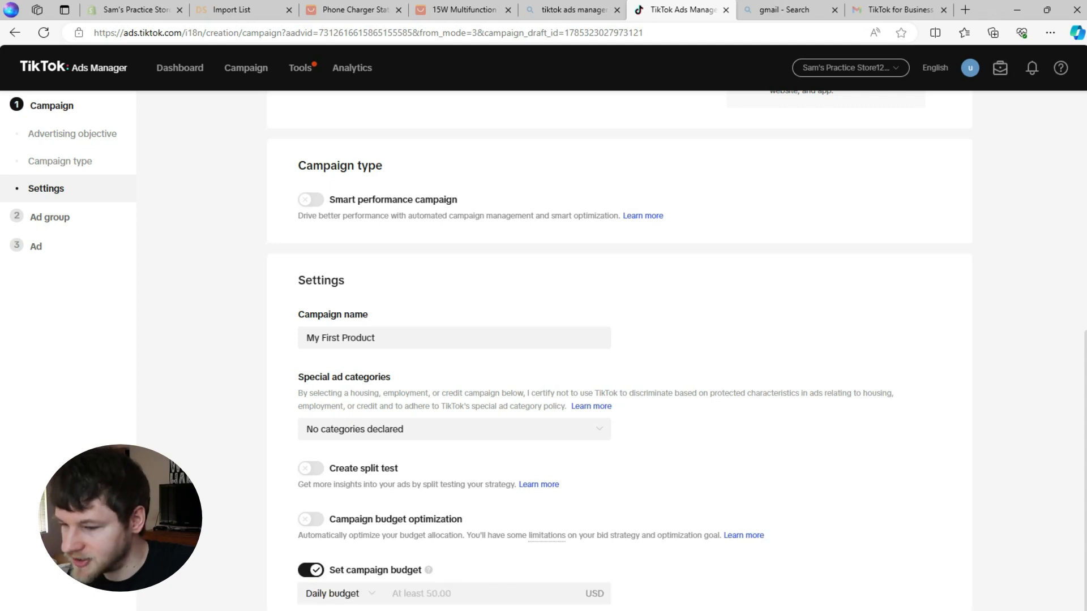
{"action": "scroll", "coordinate": [618, 347], "scroll_direction": "down", "scroll_amount": 1}
{"action": "left_click", "coordinate": [393, 569]}
{"action": "type", "text": "50"}
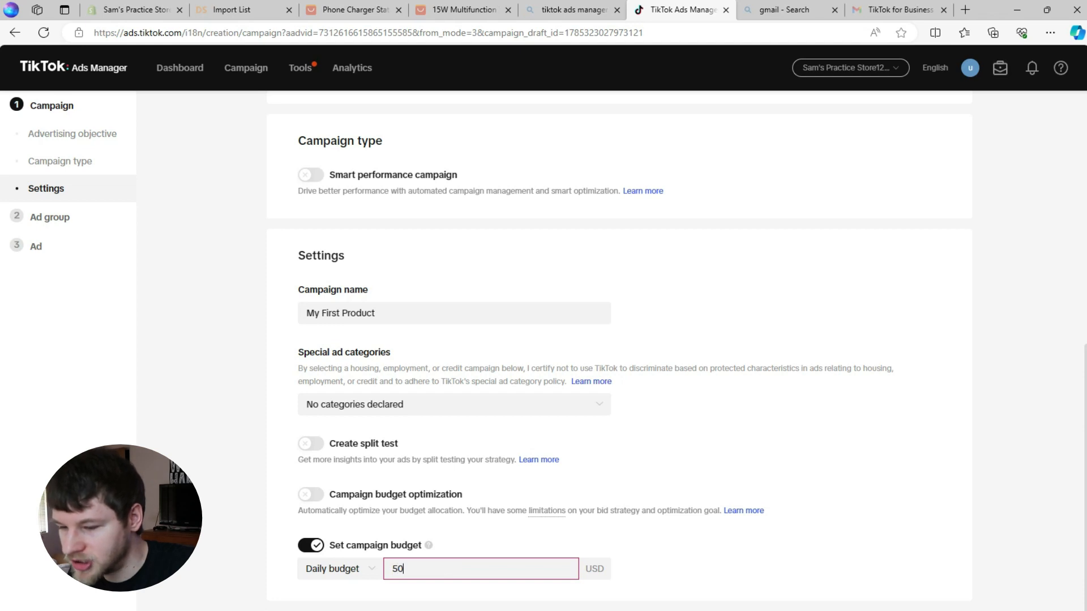
{"action": "left_click", "coordinate": [547, 512]}
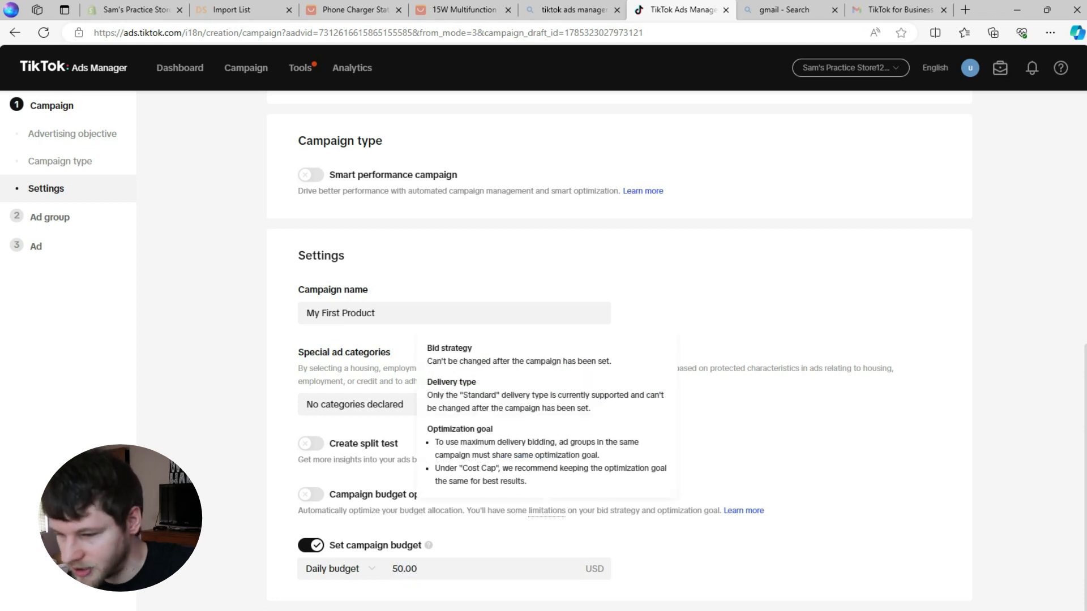
{"action": "left_click", "coordinate": [339, 569]}
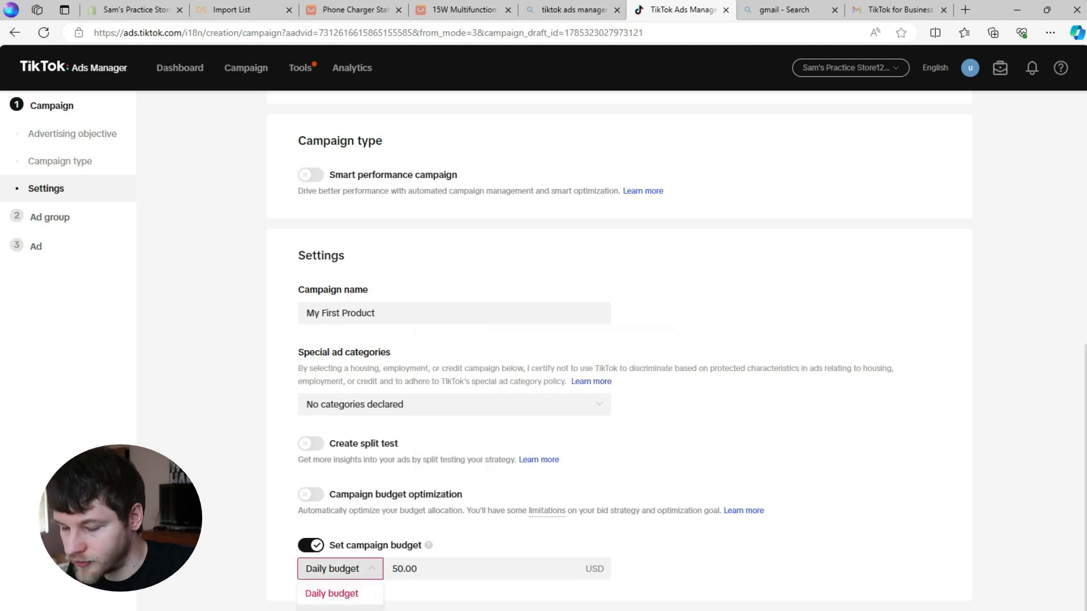
{"action": "left_click", "coordinate": [334, 594]}
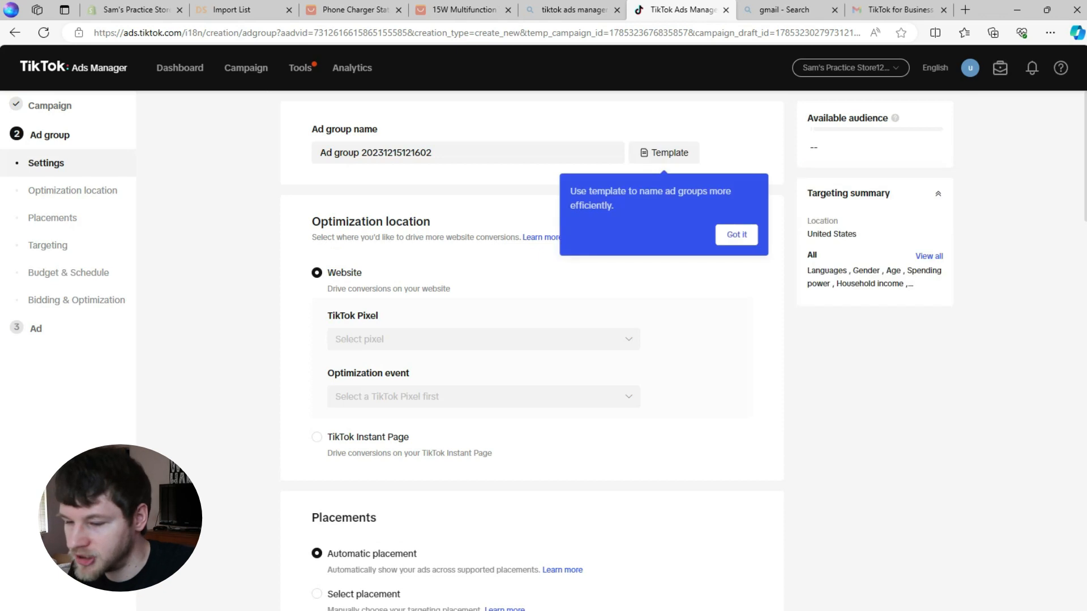
Step: Rename the ad group as "Ad 1 -" and dismiss the naming template tip
{"action": "left_click_drag", "start_coordinate": [444, 152], "coordinate": [309, 154]}
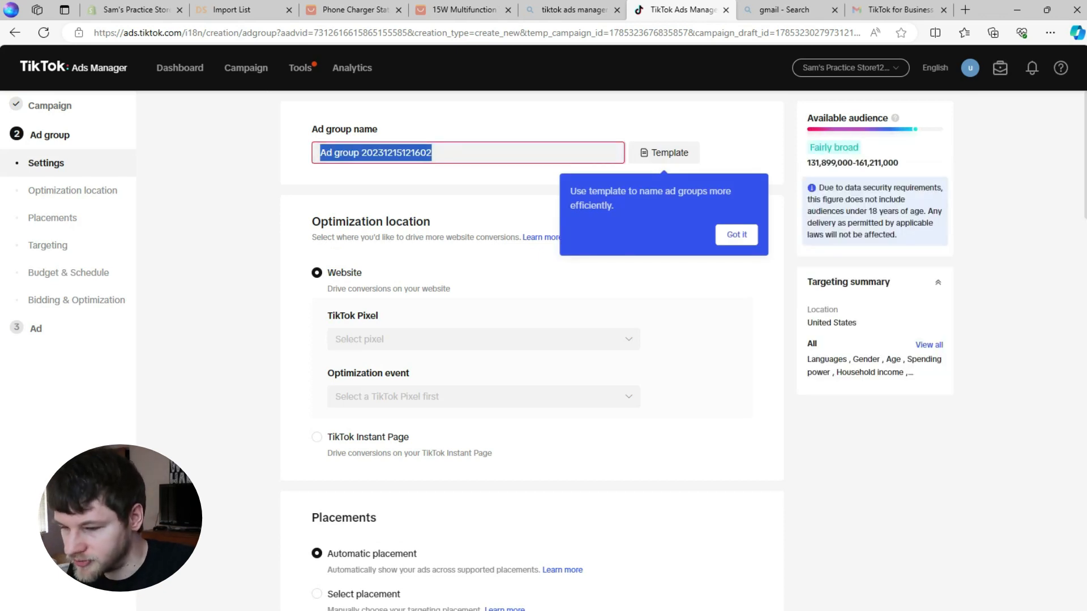
{"action": "type", "text": "Ad "}
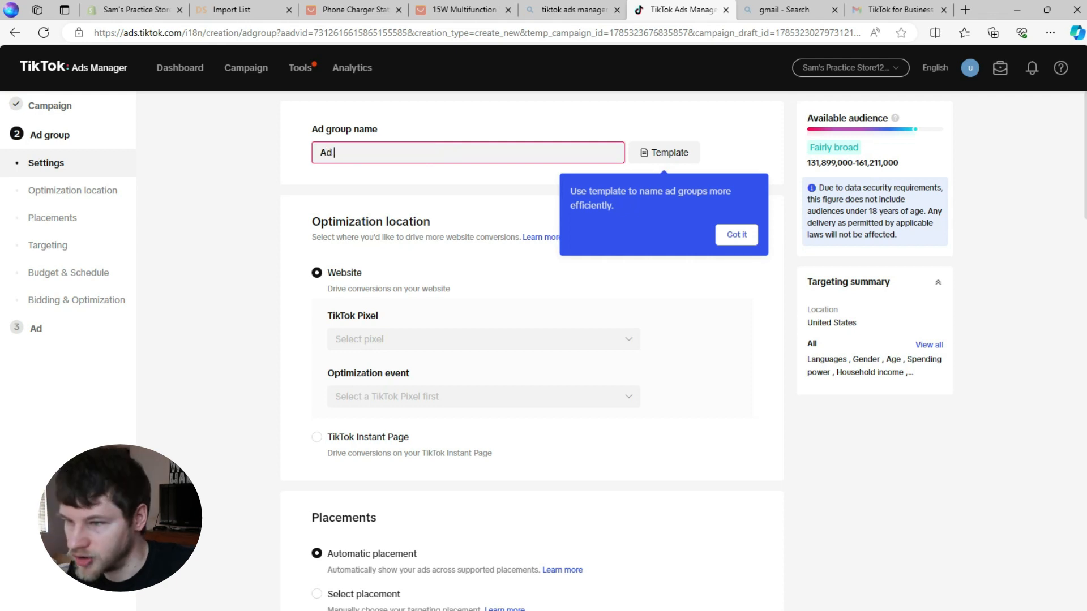
{"action": "type", "text": "1"}
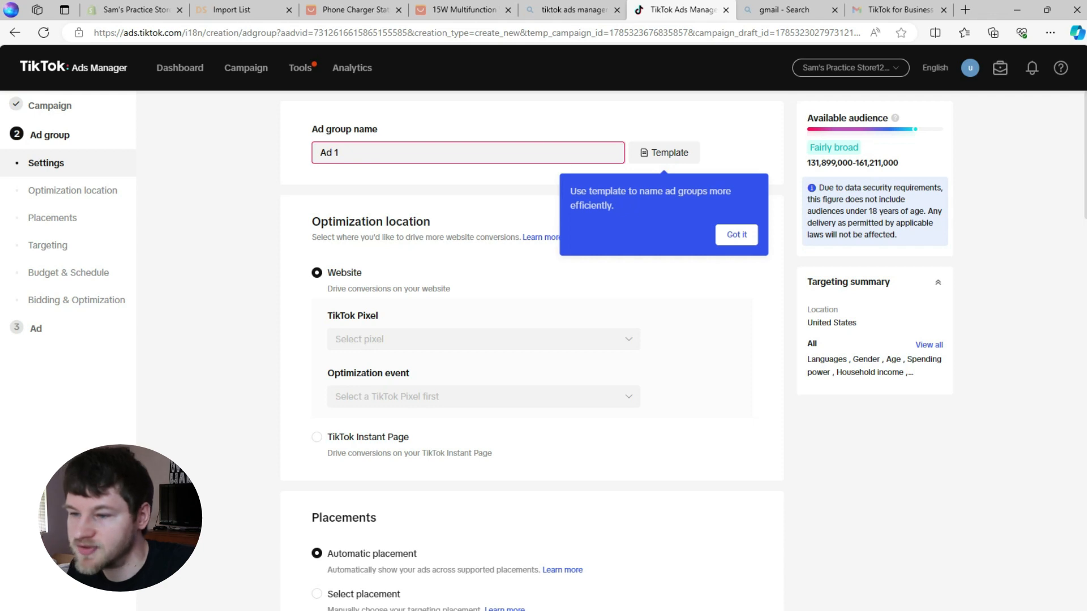
{"action": "type", "text": " -"}
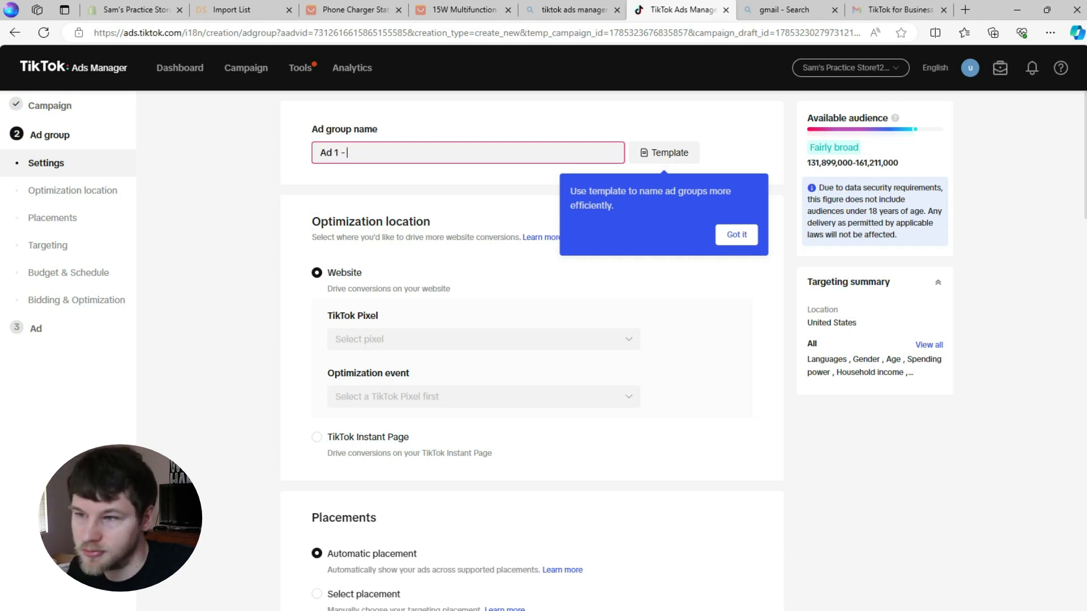
{"action": "left_click", "coordinate": [736, 235]}
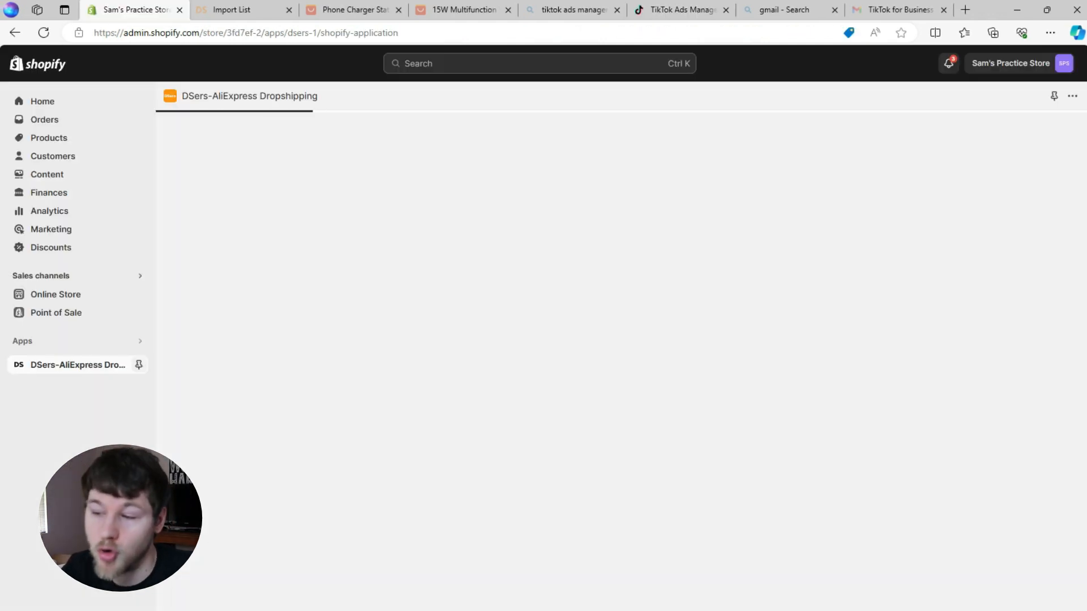
Step: In the Shopify admin, open the TikTok sales channel and start the TikTok Marketing setup
{"action": "left_click", "coordinate": [41, 275]}
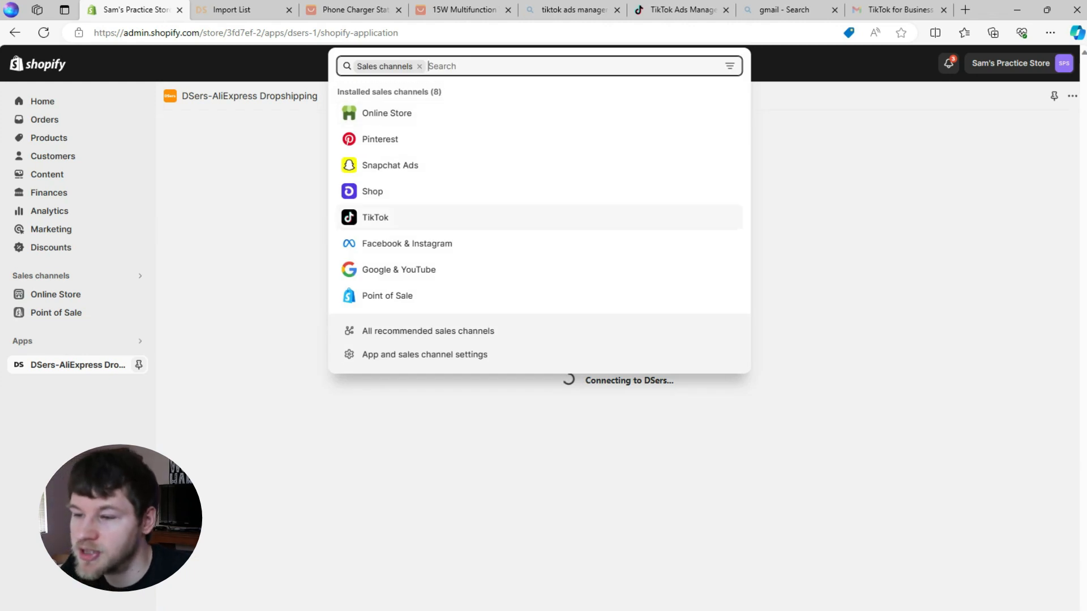
{"action": "left_click", "coordinate": [376, 217]}
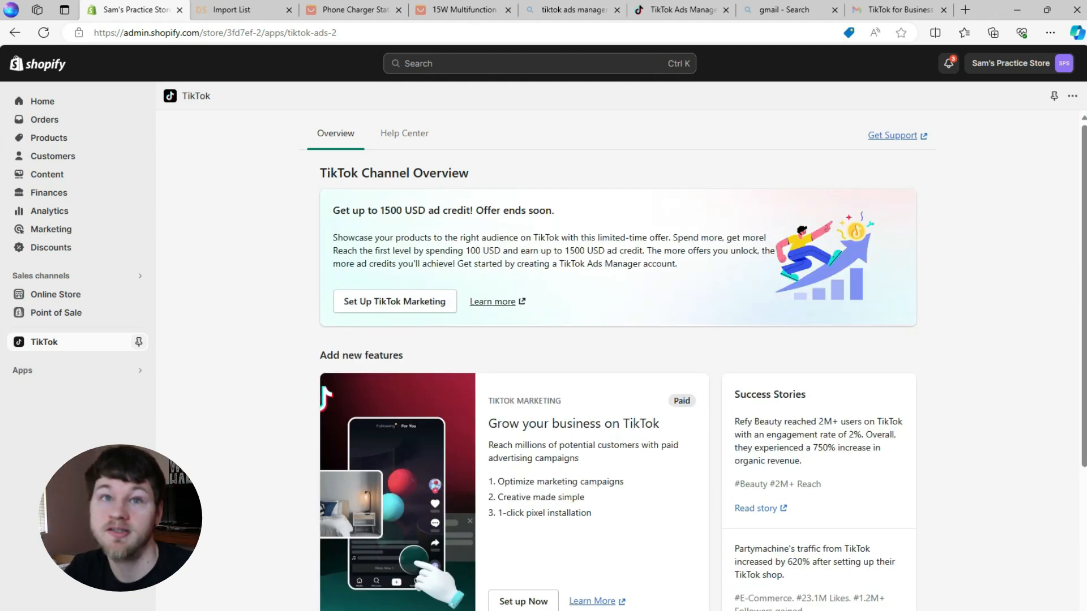
{"action": "scroll", "coordinate": [617, 360], "scroll_direction": "down", "scroll_amount": 5}
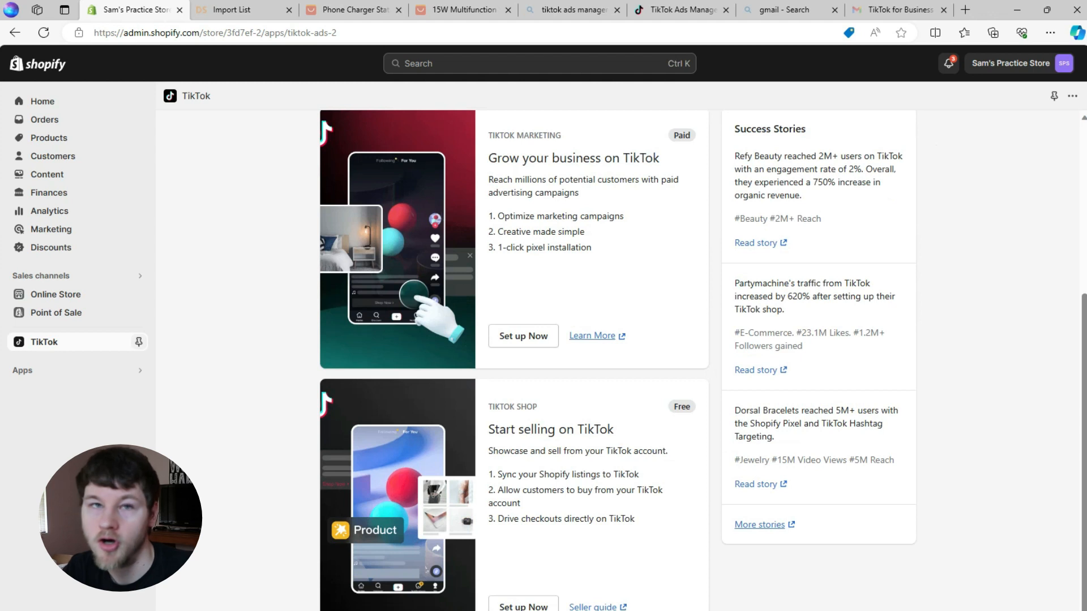
{"action": "scroll", "coordinate": [617, 360], "scroll_direction": "up", "scroll_amount": 2}
{"action": "left_click", "coordinate": [523, 440]}
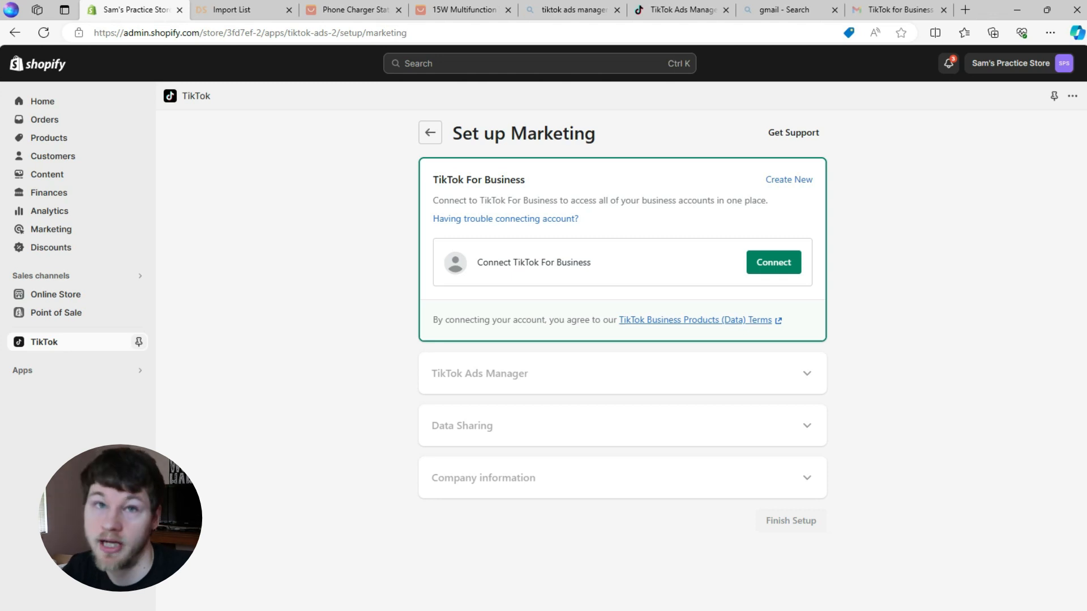
Step: Connect the TikTok For Business account and the store's TikTok Ads Manager account to Shopify
{"action": "left_click", "coordinate": [789, 180]}
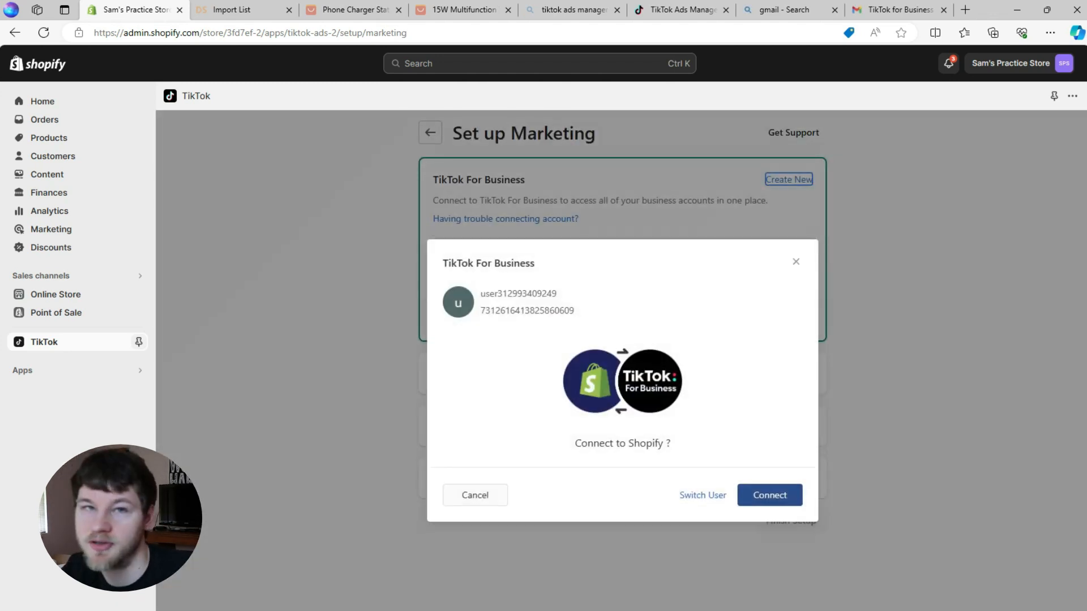
{"action": "left_click", "coordinate": [770, 496]}
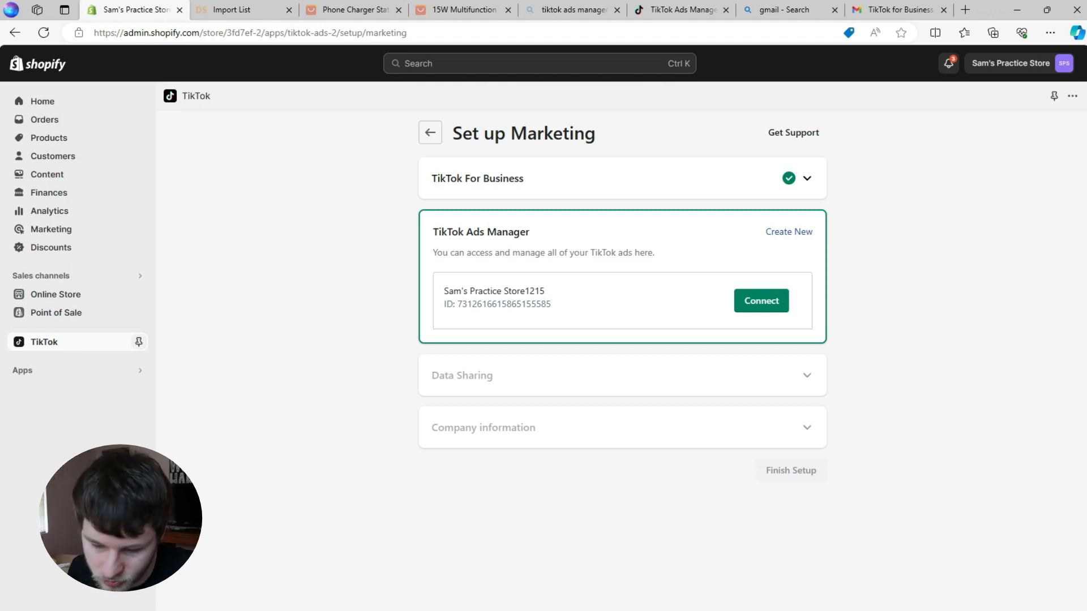
{"action": "left_click", "coordinate": [762, 301]}
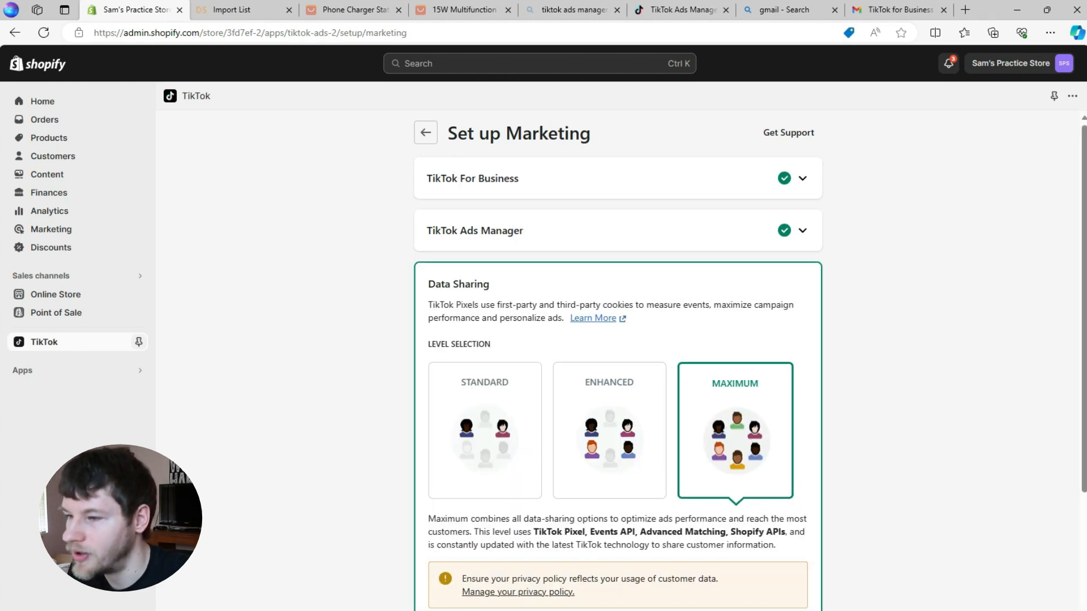
Step: Check which customer data is shared, compare the Enhanced level, and confirm data sharing at the Maximum level
{"action": "scroll", "coordinate": [618, 360], "scroll_direction": "down", "scroll_amount": 4}
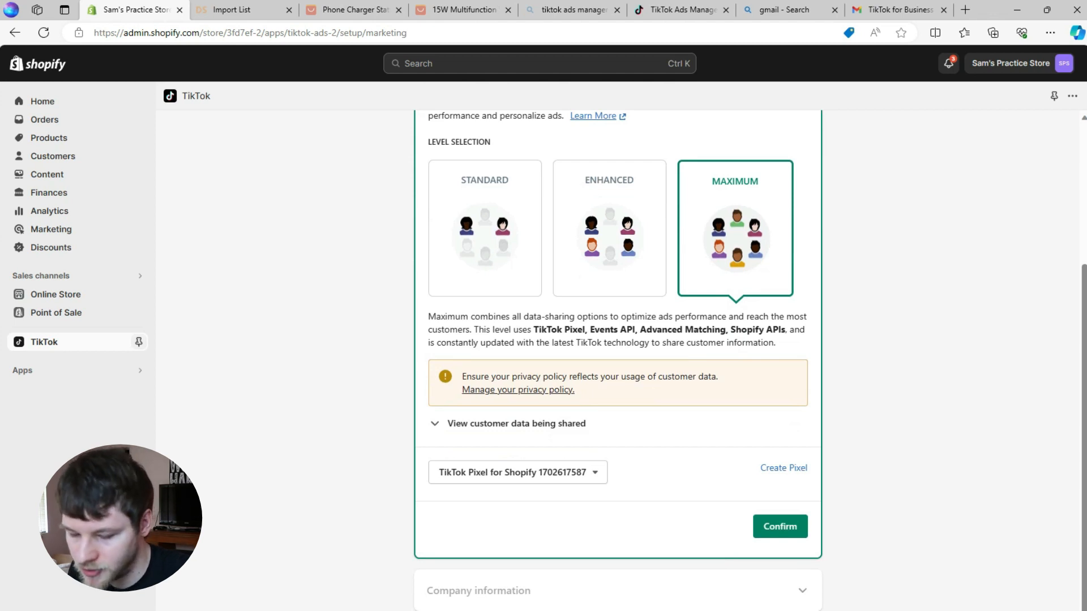
{"action": "left_click", "coordinate": [517, 472]}
{"action": "left_click", "coordinate": [518, 472]}
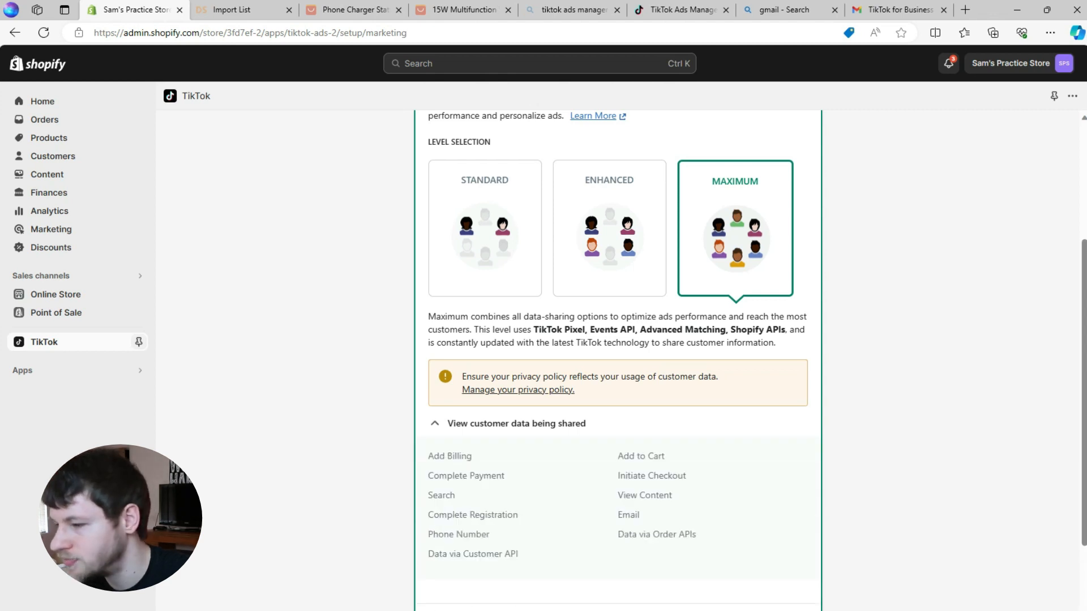
{"action": "left_click", "coordinate": [610, 228]}
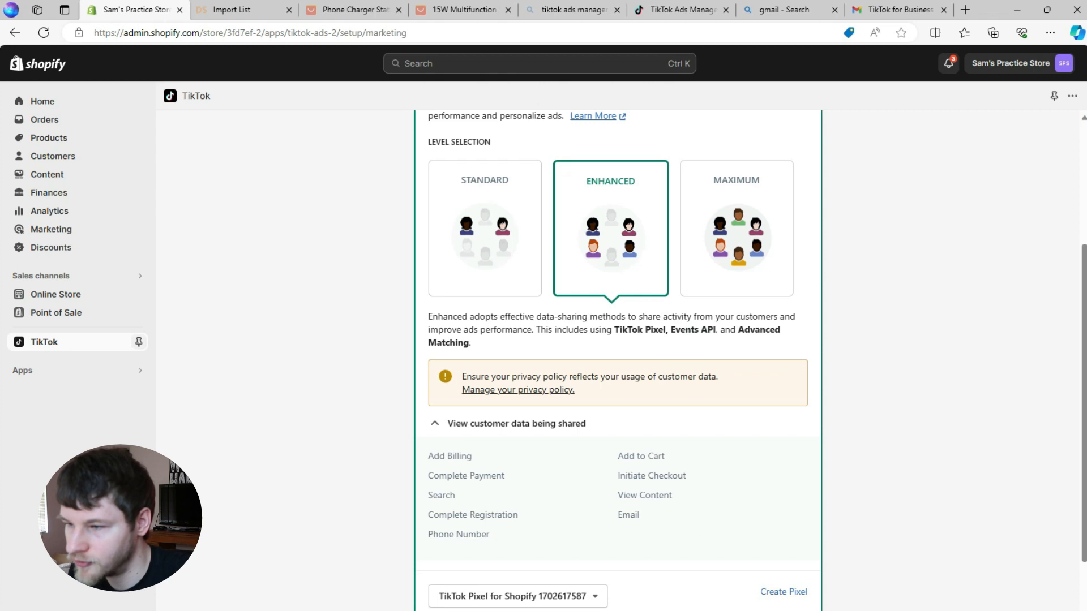
{"action": "left_click", "coordinate": [735, 228]}
{"action": "scroll", "coordinate": [618, 362], "scroll_direction": "down", "scroll_amount": 2}
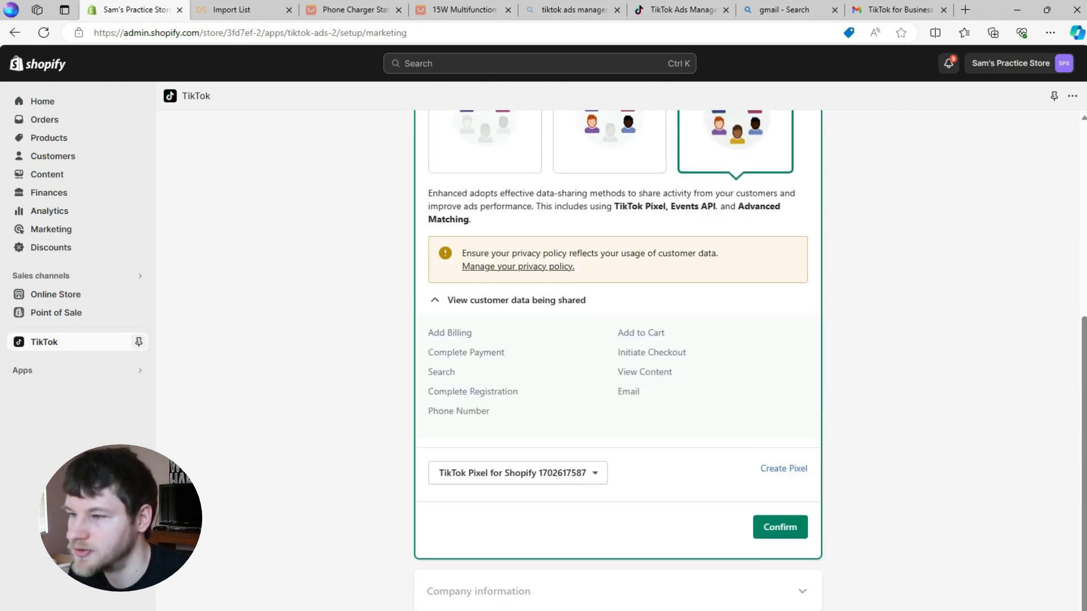
{"action": "left_click", "coordinate": [780, 558]}
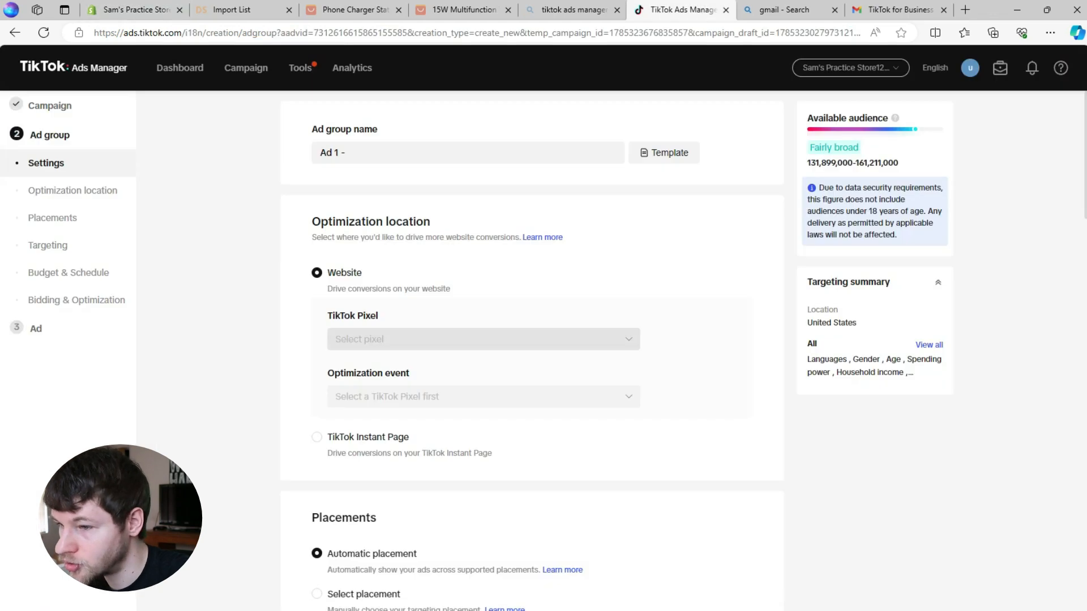
Step: Select the TikTok Pixel for Shopify as the website pixel and set the optimization event to Complete Payment
{"action": "left_click", "coordinate": [484, 339]}
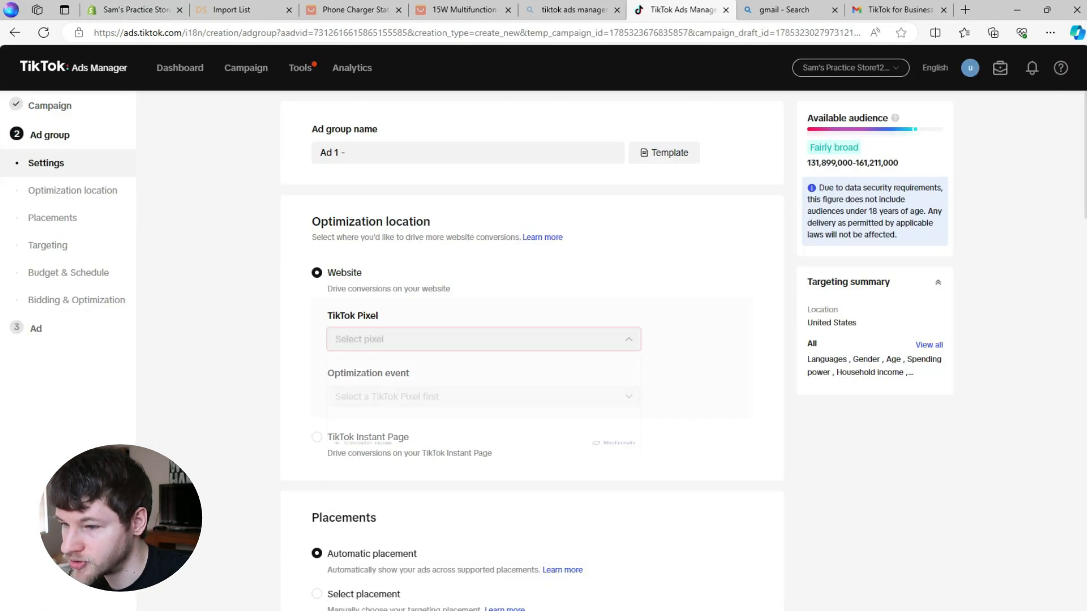
{"action": "left_click", "coordinate": [483, 394]}
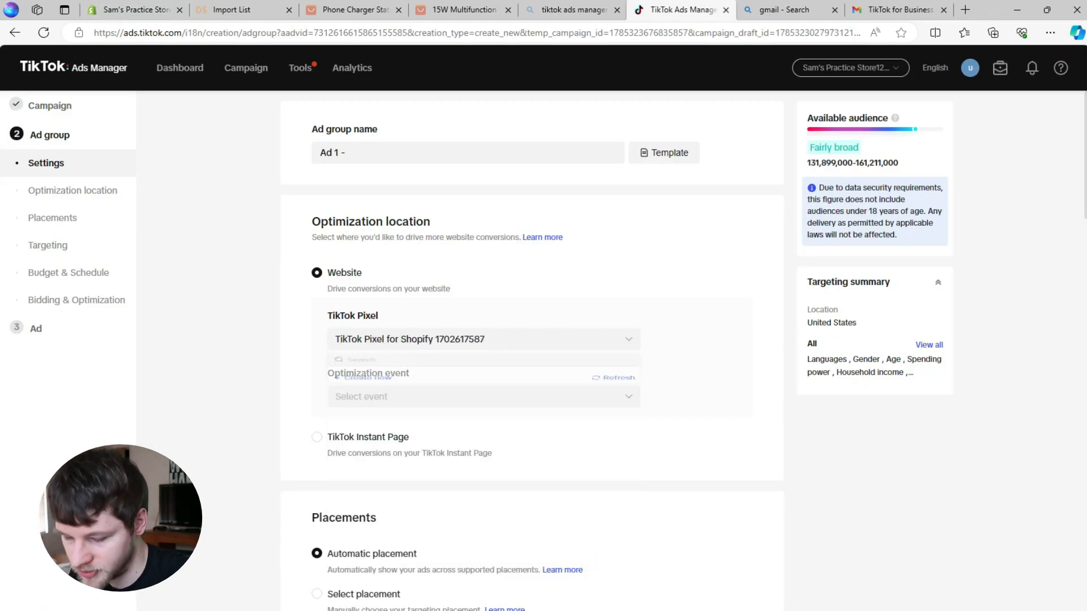
{"action": "scroll", "coordinate": [483, 384], "scroll_direction": "down", "scroll_amount": 3}
{"action": "left_click", "coordinate": [483, 229]}
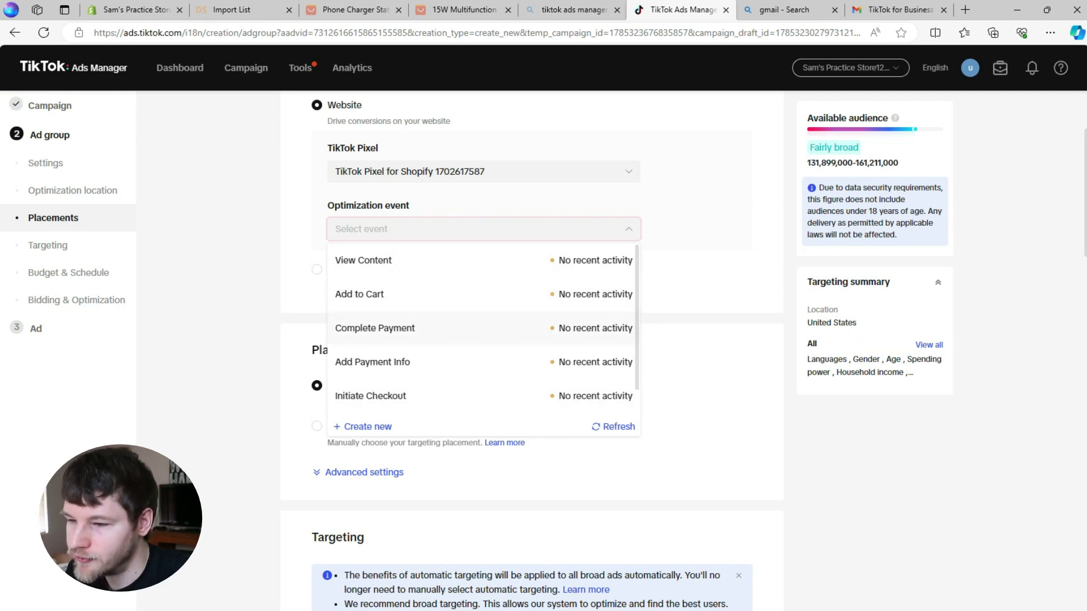
{"action": "left_click", "coordinate": [375, 328]}
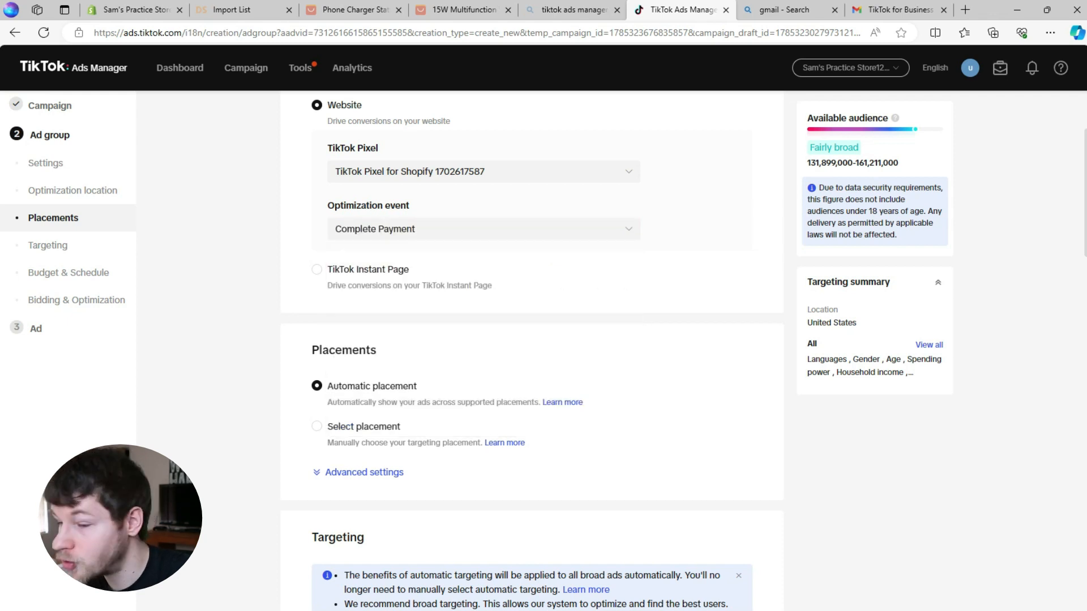
Step: Show the advanced placement settings and choose manual placement on TikTok only, excluding Pangle and Global App Bundle
{"action": "scroll", "coordinate": [532, 351], "scroll_direction": "down", "scroll_amount": 3}
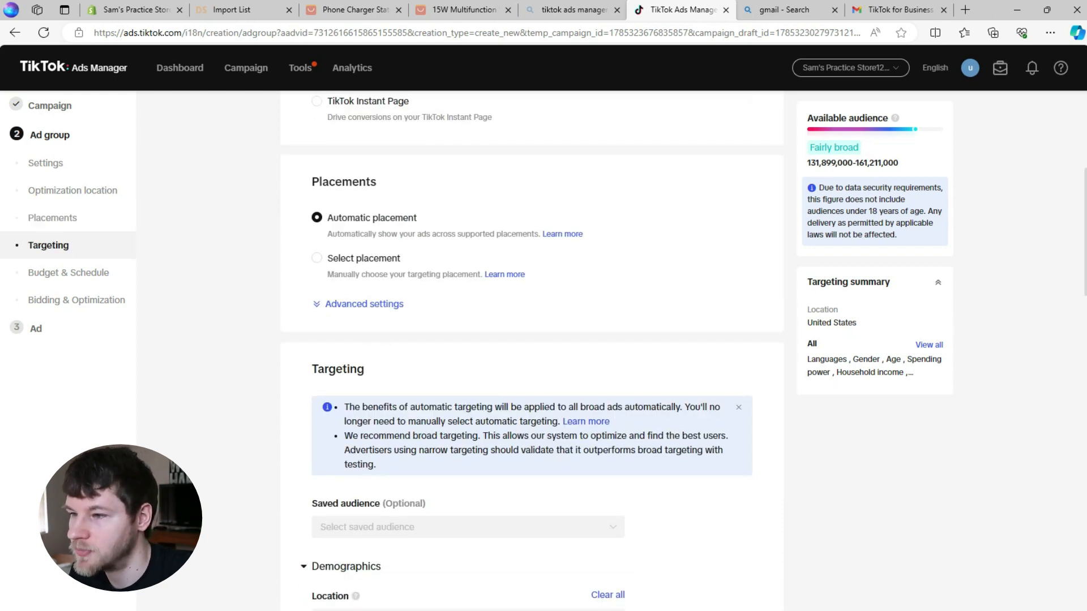
{"action": "left_click", "coordinate": [364, 304]}
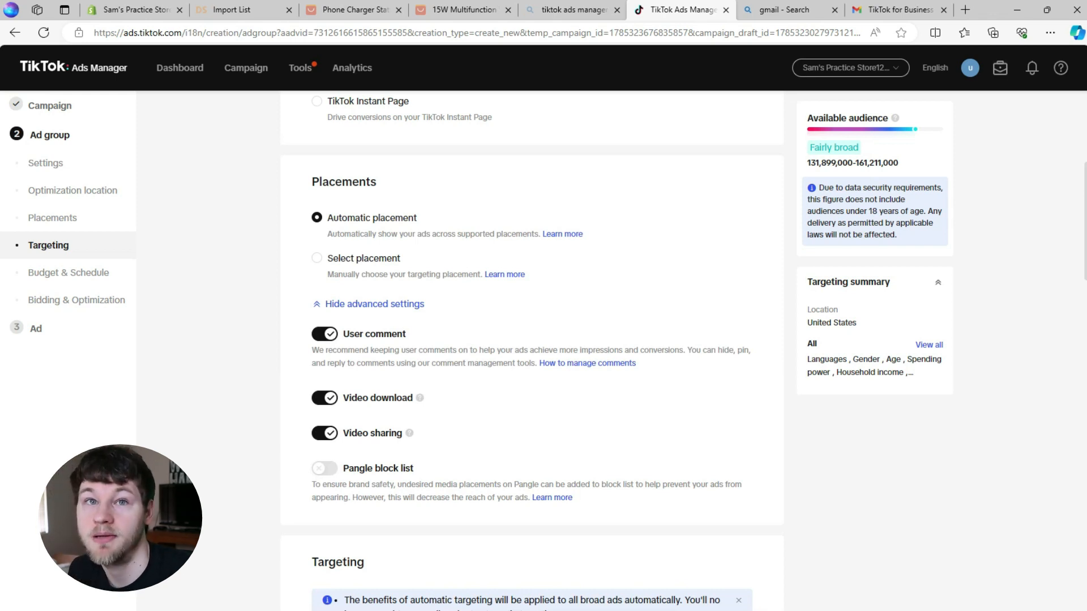
{"action": "left_click", "coordinate": [317, 258]}
{"action": "scroll", "coordinate": [532, 351], "scroll_direction": "down", "scroll_amount": 2}
{"action": "scroll", "coordinate": [532, 351], "scroll_direction": "up", "scroll_amount": 2}
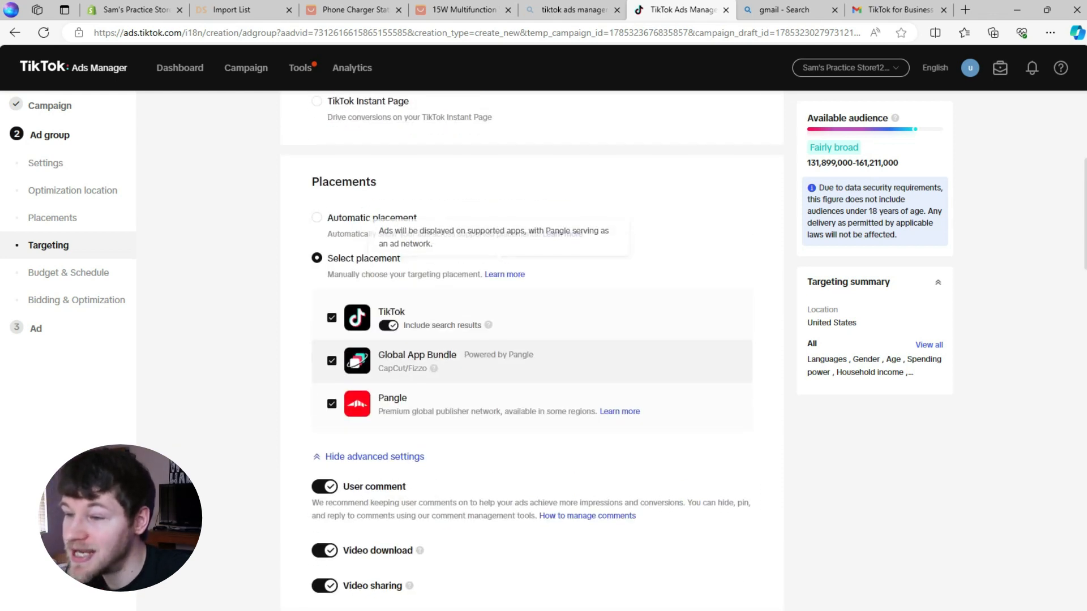
{"action": "left_click", "coordinate": [332, 404]}
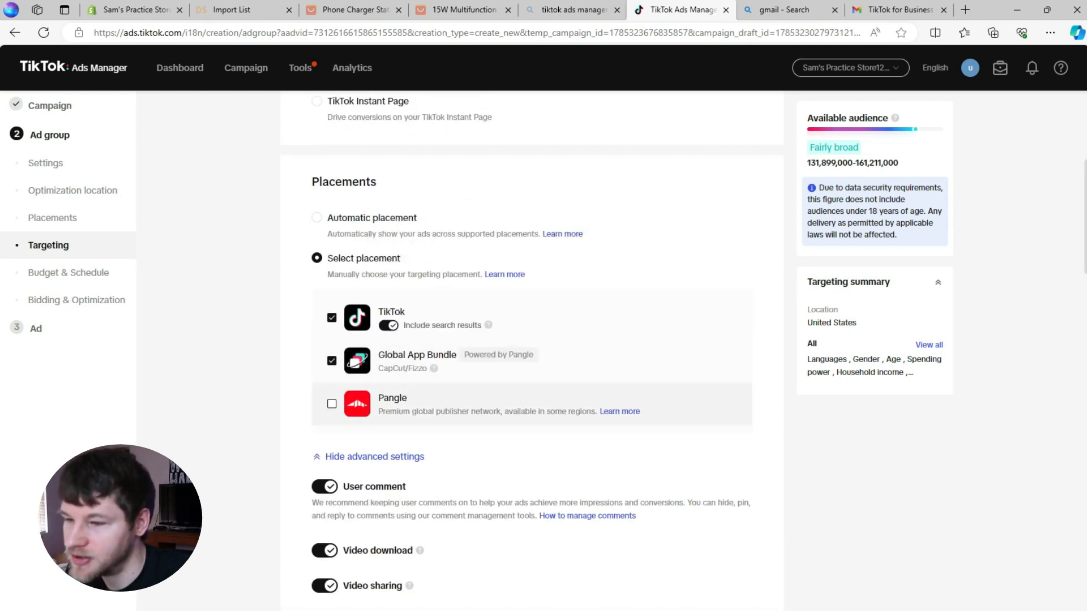
{"action": "left_click", "coordinate": [331, 361]}
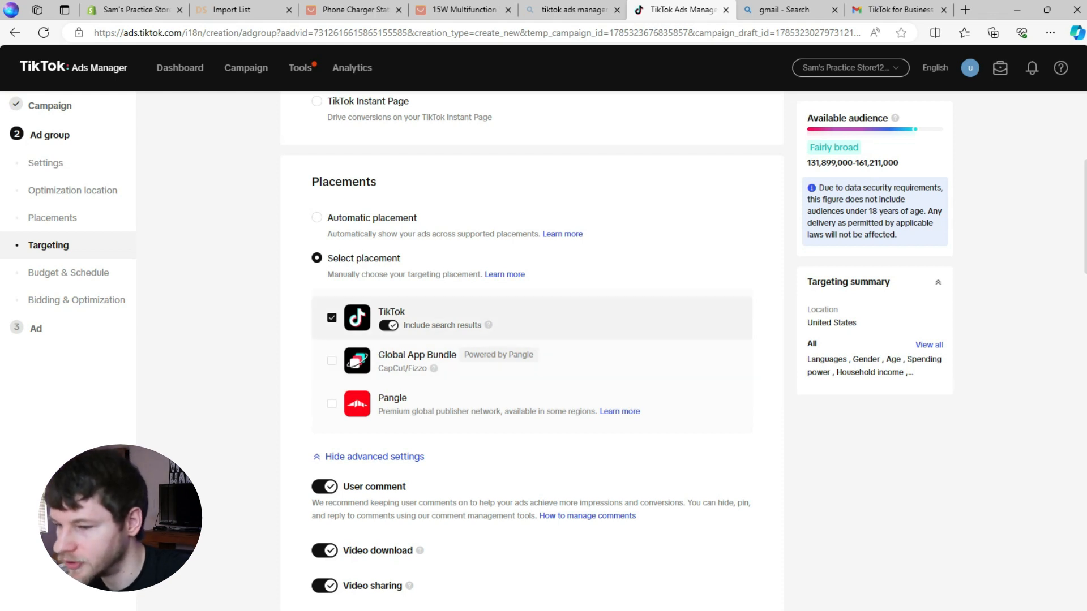
Step: Turn off video download and user comments for the ad group
{"action": "scroll", "coordinate": [531, 339], "scroll_direction": "down", "scroll_amount": 3}
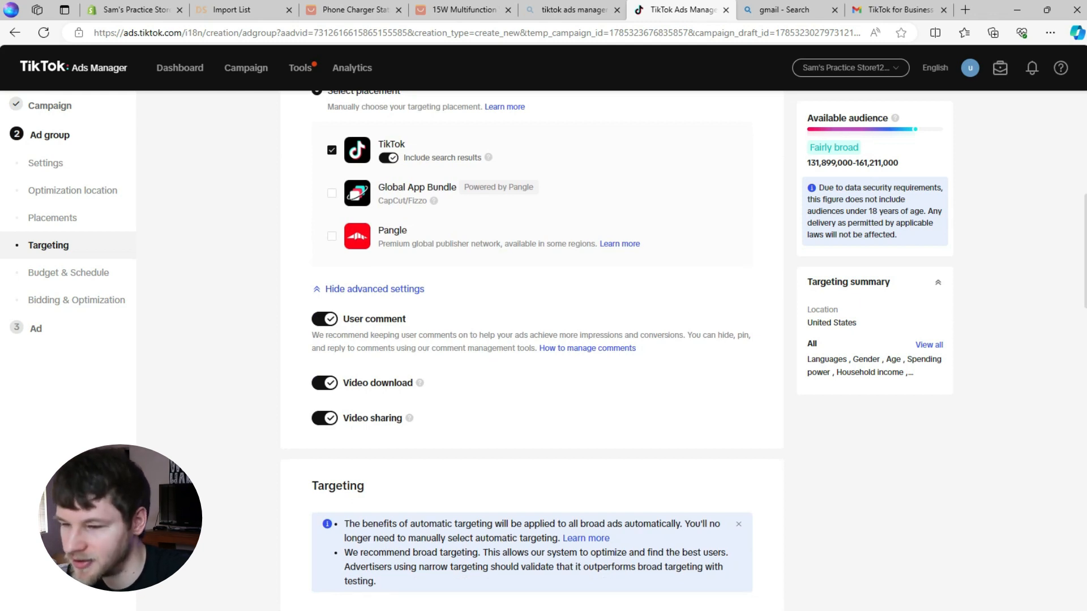
{"action": "left_click", "coordinate": [325, 383]}
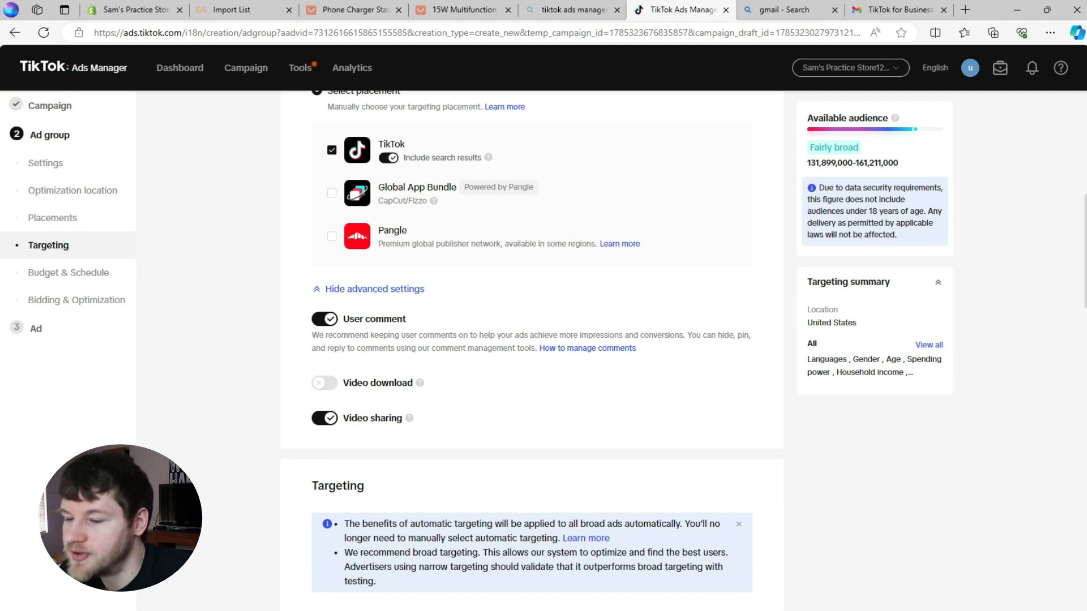
{"action": "left_click", "coordinate": [325, 318]}
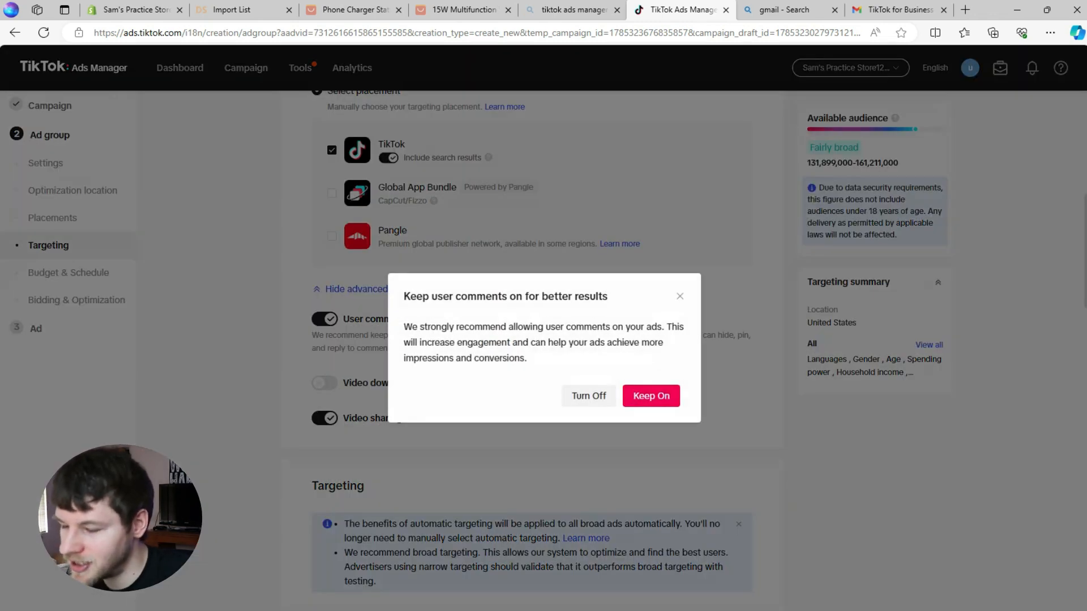
{"action": "left_click", "coordinate": [588, 396]}
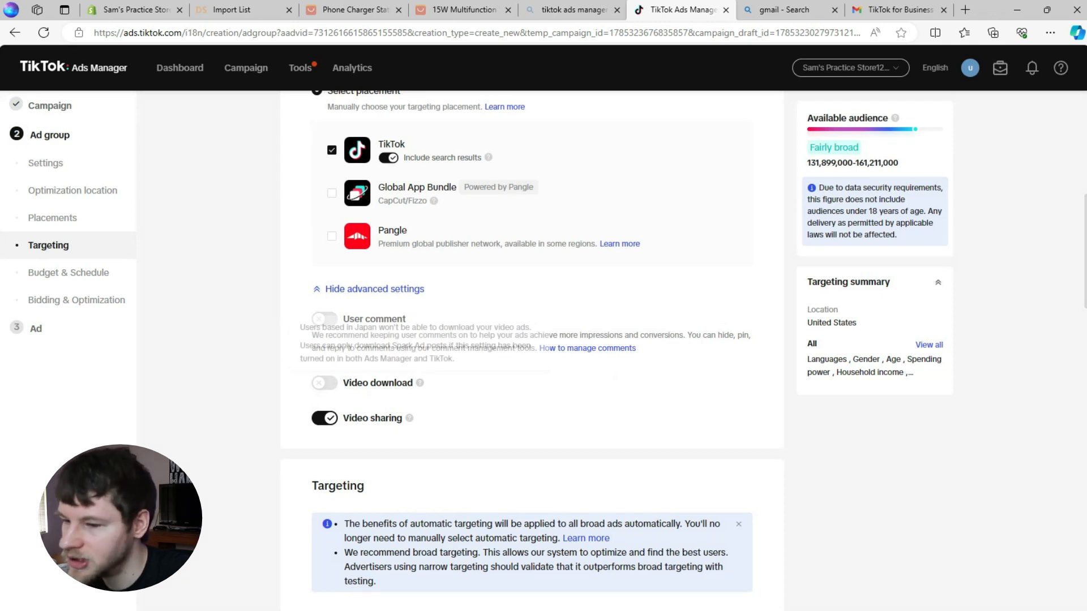
Step: Add Canada alongside the United States as a targeted location
{"action": "scroll", "coordinate": [531, 351], "scroll_direction": "down", "scroll_amount": 7}
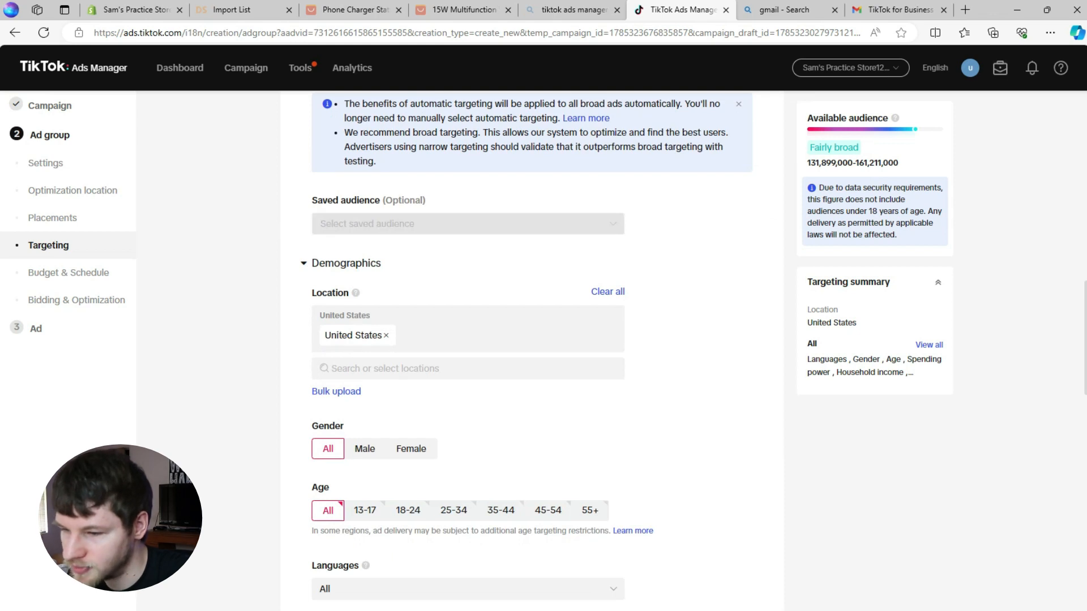
{"action": "left_click", "coordinate": [467, 369]}
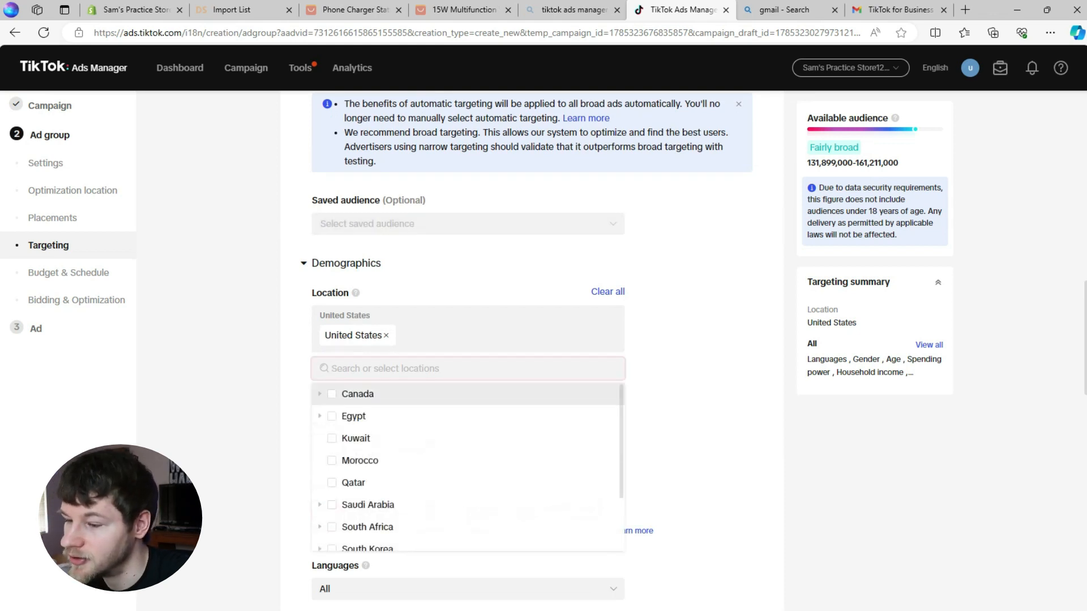
{"action": "scroll", "coordinate": [467, 464], "scroll_direction": "down", "scroll_amount": 3}
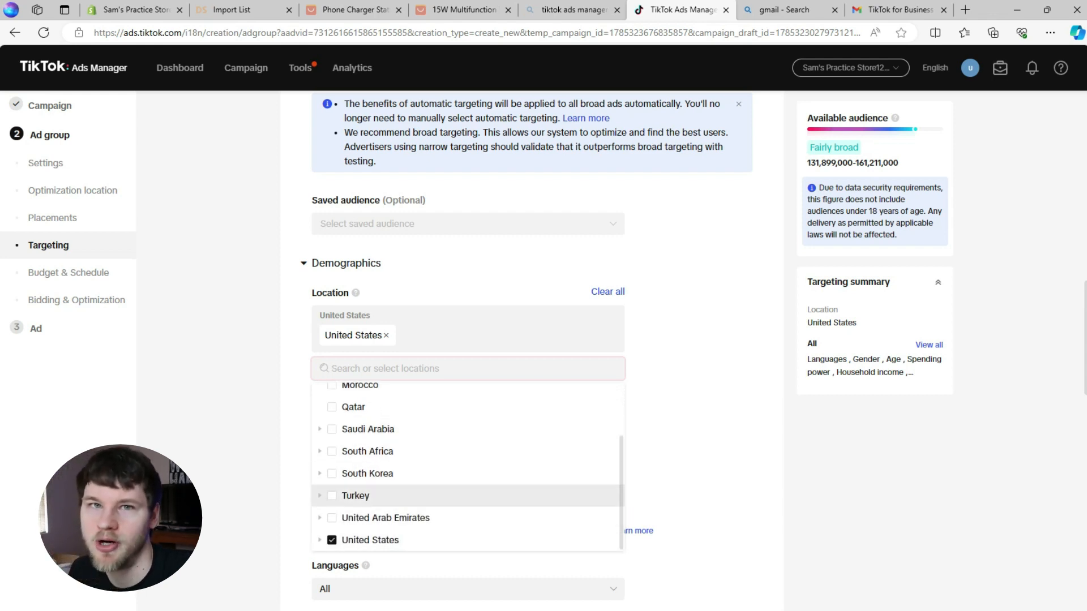
{"action": "scroll", "coordinate": [467, 487], "scroll_direction": "up", "scroll_amount": 3}
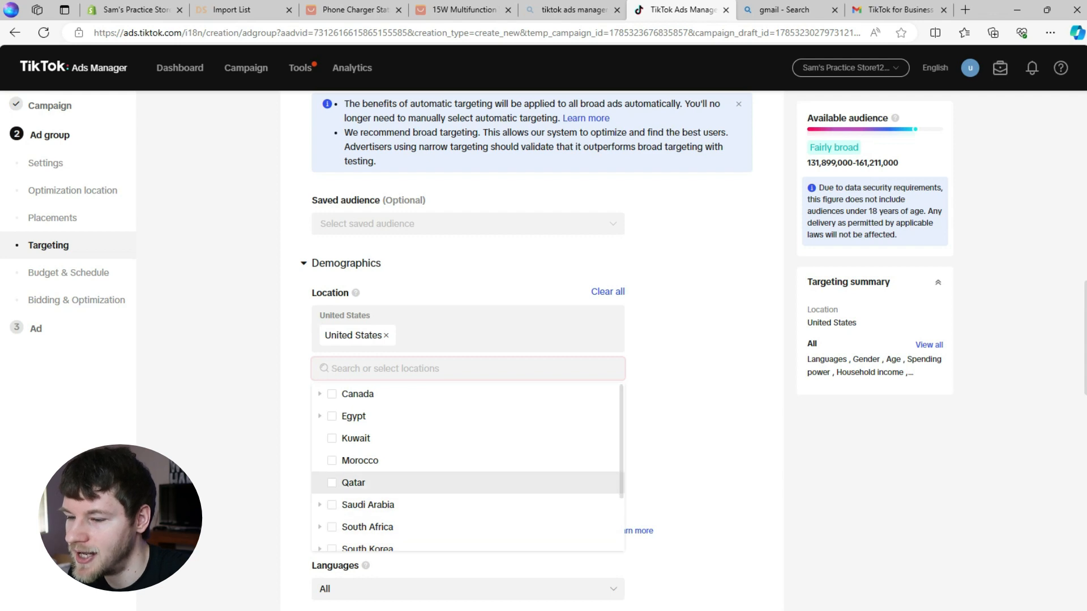
{"action": "left_click", "coordinate": [350, 394]}
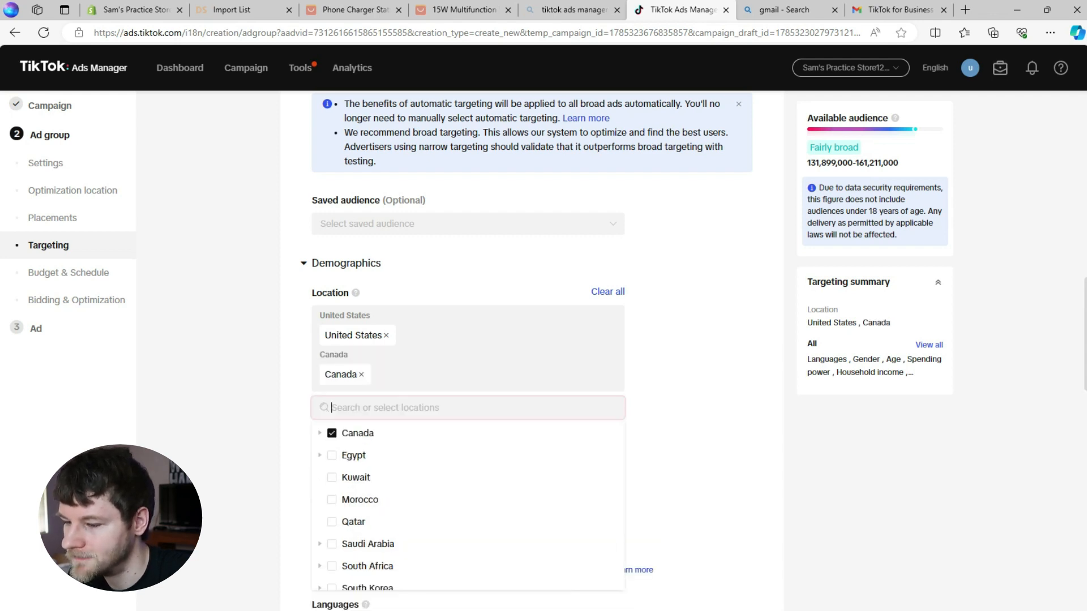
{"action": "left_click", "coordinate": [697, 396]}
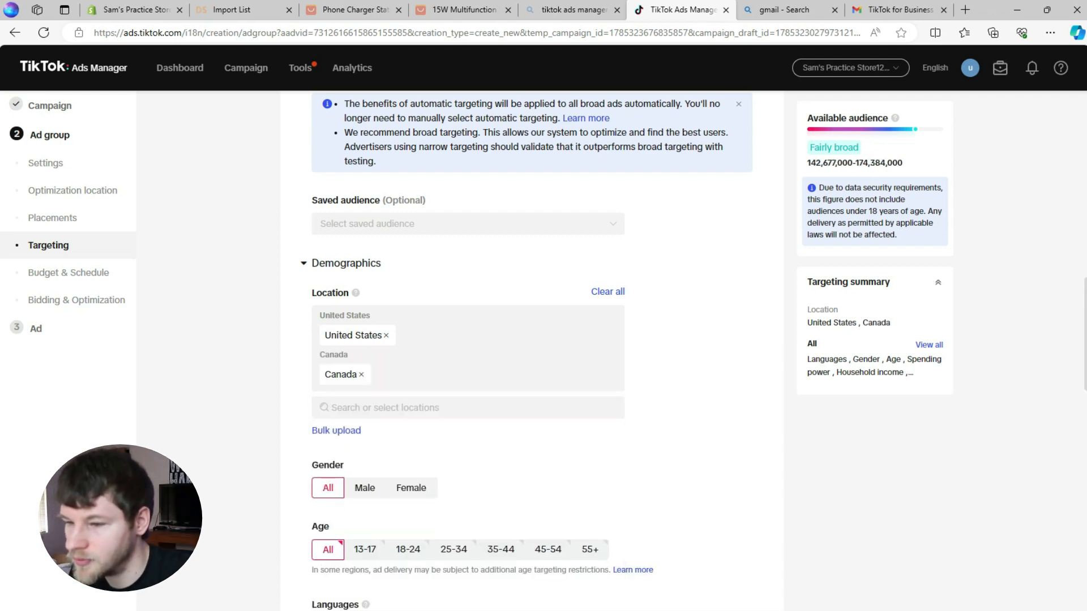
Step: Limit the targeted ages to 18-24, 25-34, 35-44, 45-54 and 55+
{"action": "scroll", "coordinate": [532, 351], "scroll_direction": "up", "scroll_amount": 2}
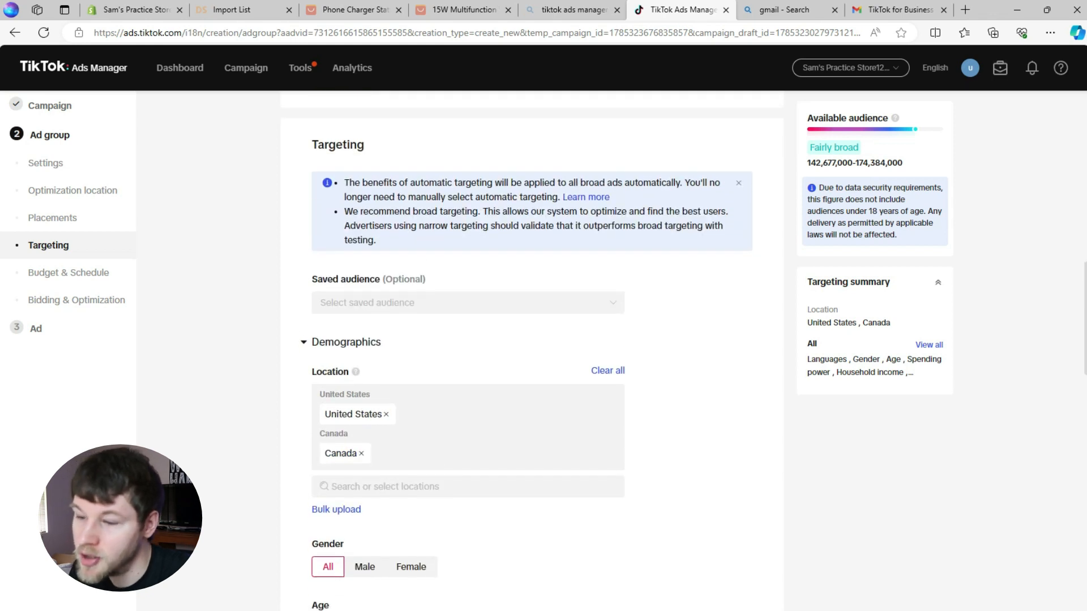
{"action": "scroll", "coordinate": [532, 351], "scroll_direction": "down", "scroll_amount": 2}
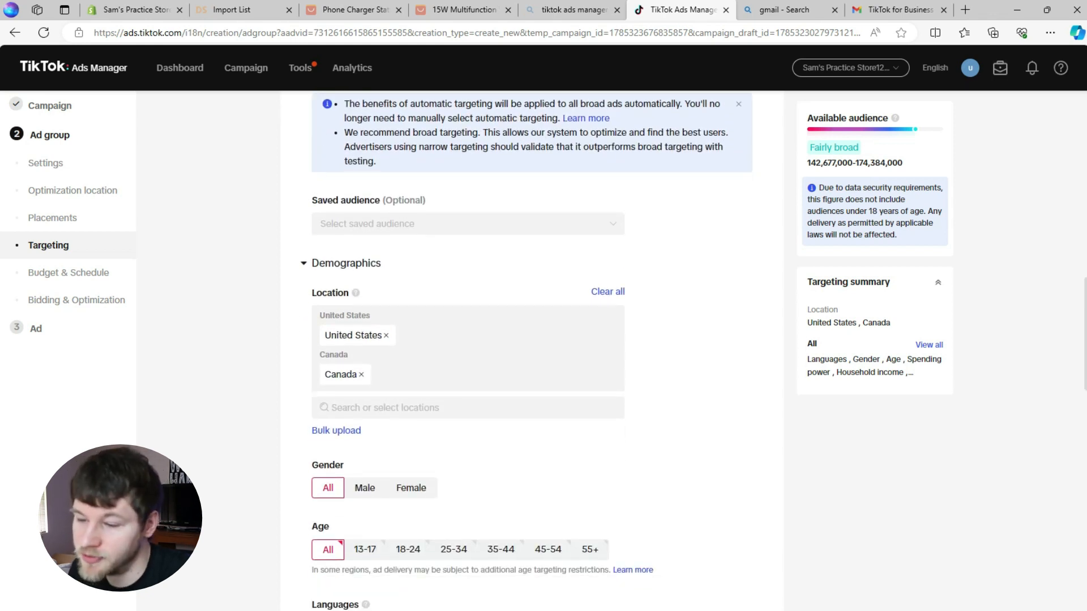
{"action": "scroll", "coordinate": [531, 350], "scroll_direction": "down", "scroll_amount": 3}
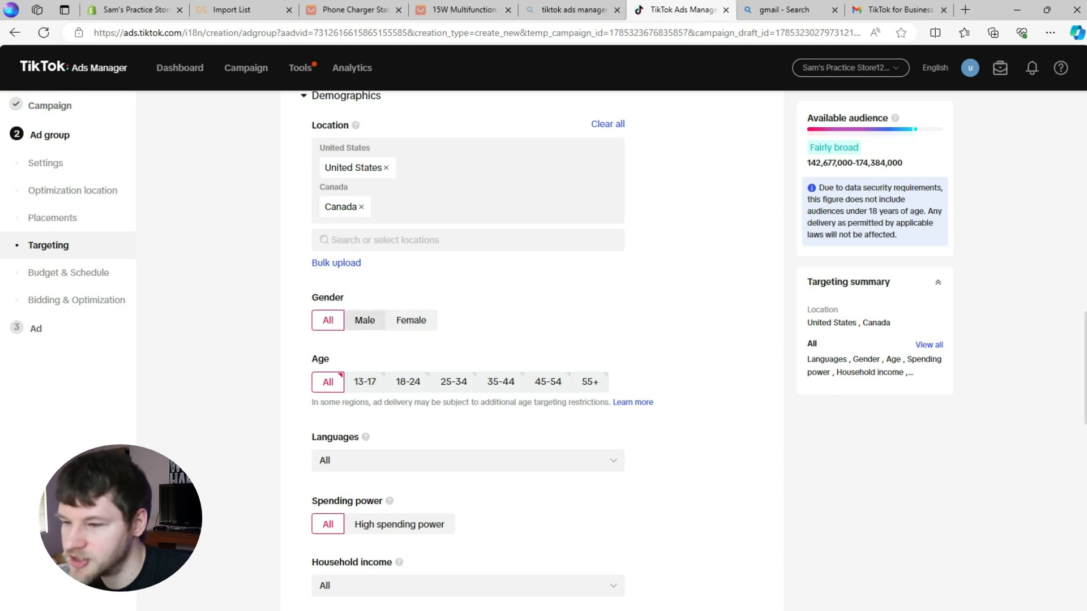
{"action": "left_click", "coordinate": [408, 382]}
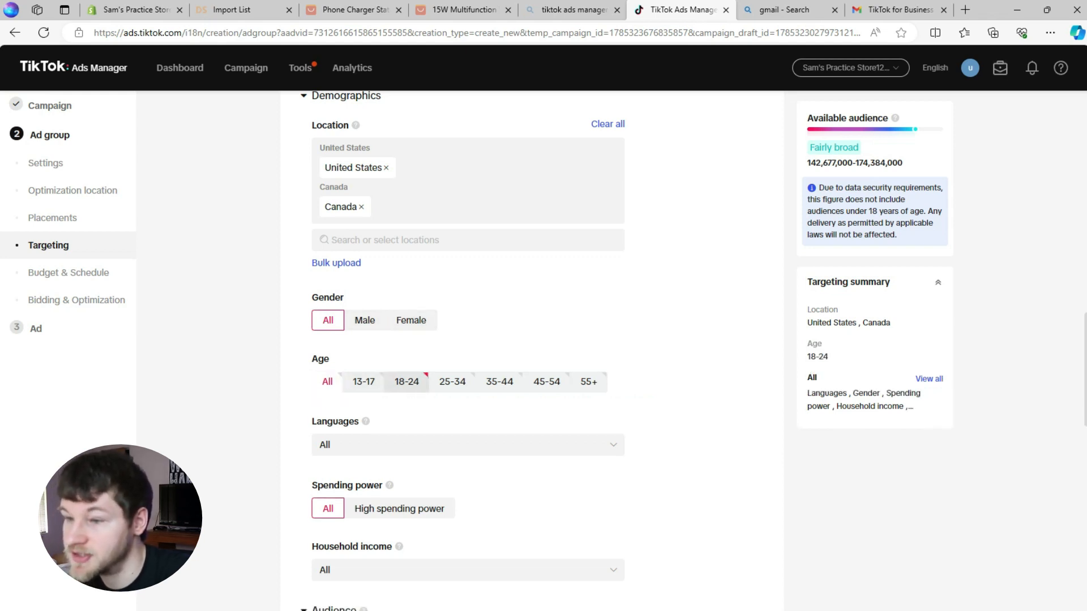
{"action": "left_click", "coordinate": [453, 382]}
{"action": "left_click", "coordinate": [501, 382]}
{"action": "left_click", "coordinate": [550, 382]}
{"action": "left_click", "coordinate": [551, 382]}
{"action": "left_click", "coordinate": [550, 382]}
{"action": "left_click", "coordinate": [593, 382]}
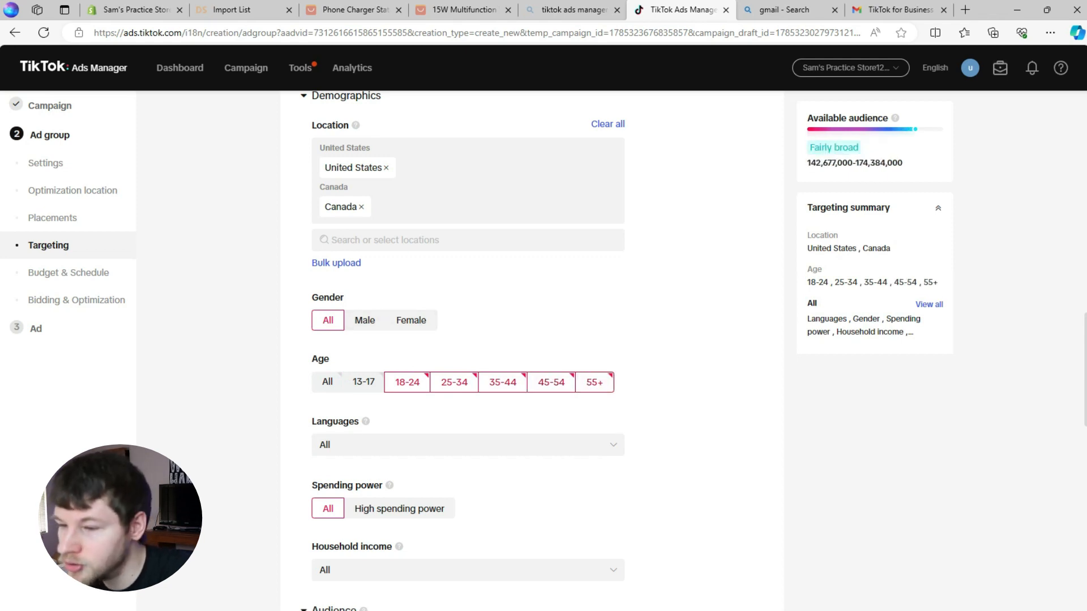
Step: Review the language, spending power and household income options, and check which audiences can be included
{"action": "scroll", "coordinate": [464, 278], "scroll_direction": "down", "scroll_amount": 3}
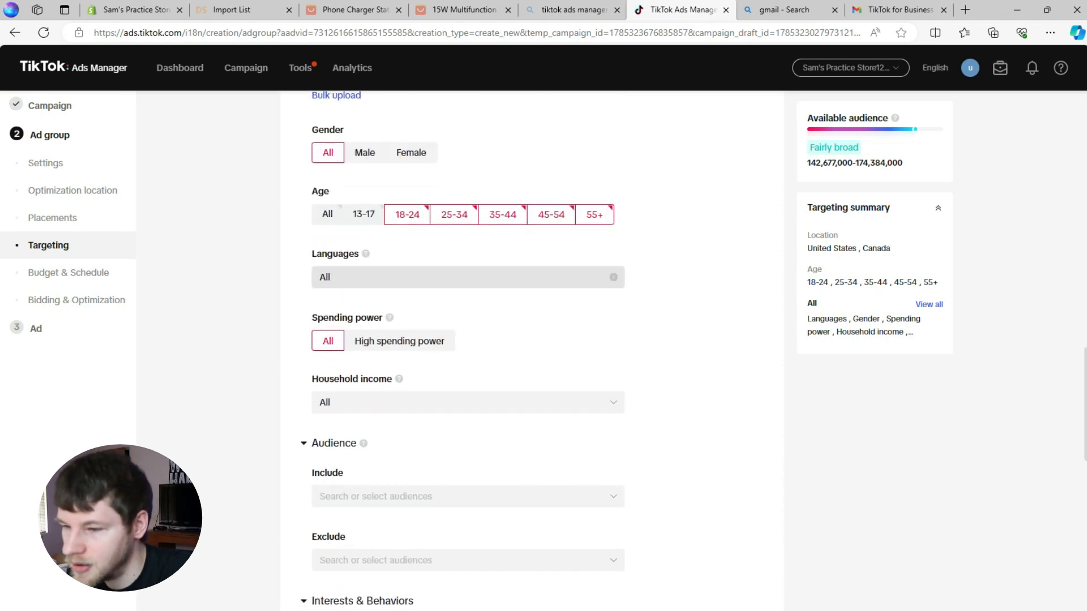
{"action": "scroll", "coordinate": [464, 277], "scroll_direction": "down", "scroll_amount": 2}
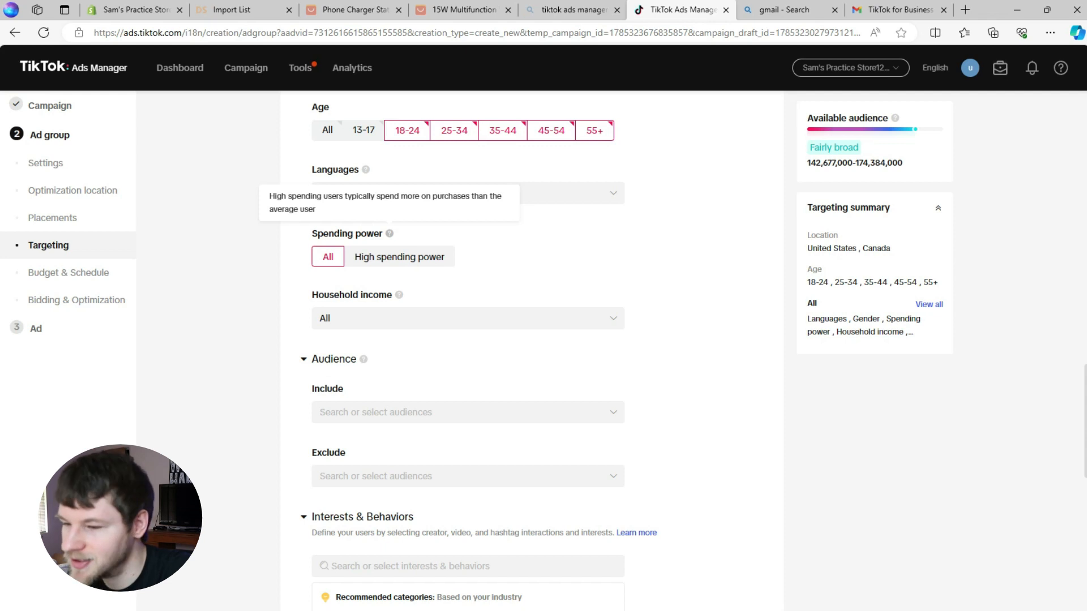
{"action": "scroll", "coordinate": [389, 235], "scroll_direction": "down", "scroll_amount": 3}
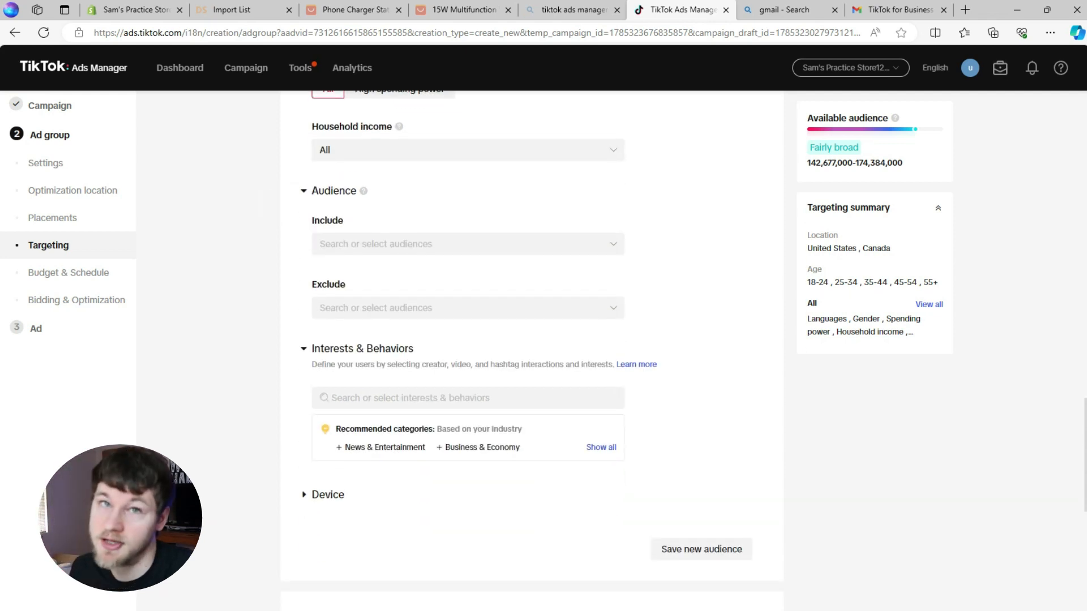
{"action": "left_click", "coordinate": [396, 243]}
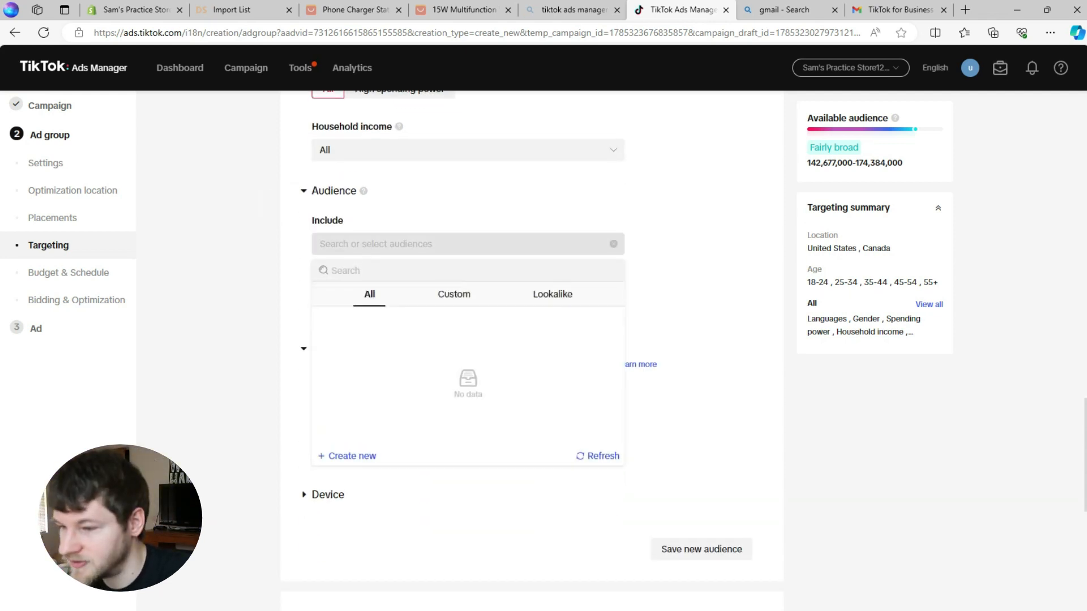
{"action": "left_click", "coordinate": [702, 244]}
{"action": "scroll", "coordinate": [532, 340], "scroll_direction": "down", "scroll_amount": 2}
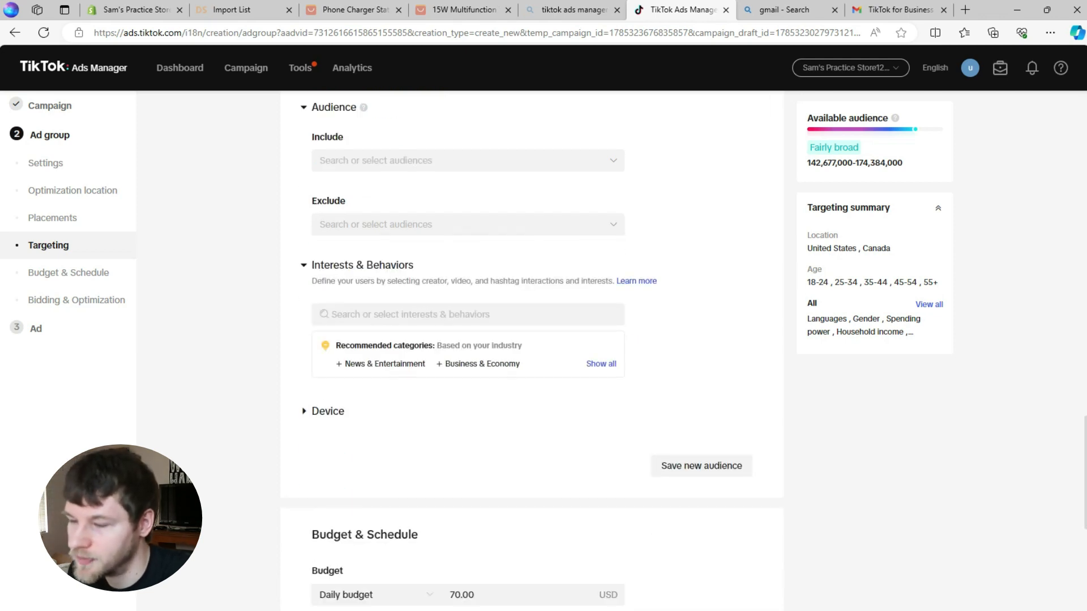
Step: Examine the interest categories available for targeting, including the subcategories of Pets and Apparel & Accessories
{"action": "left_click", "coordinate": [391, 314]}
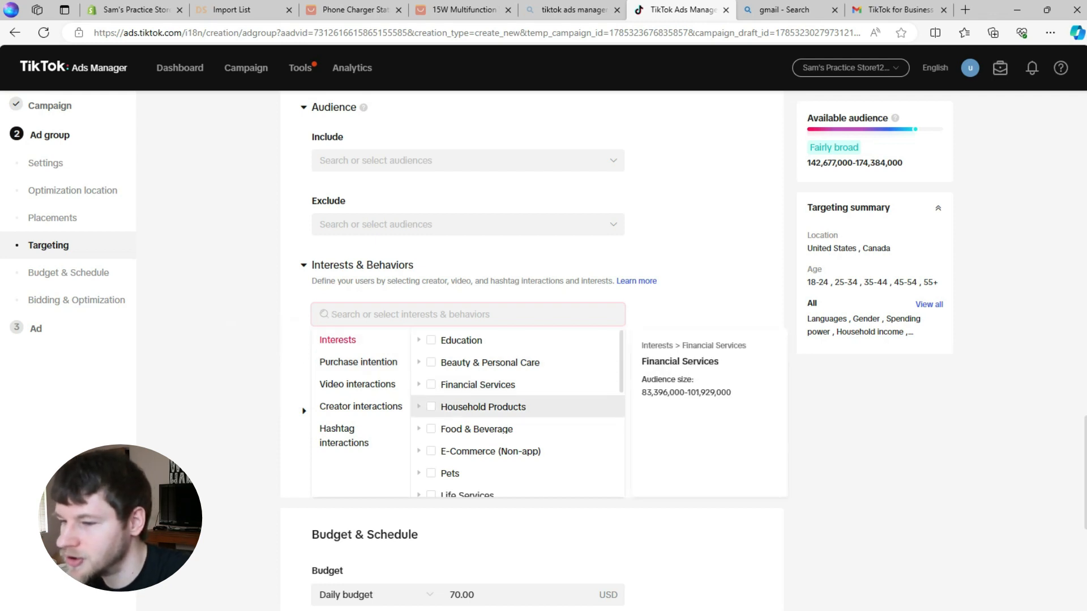
{"action": "scroll", "coordinate": [510, 405], "scroll_direction": "down", "scroll_amount": 3}
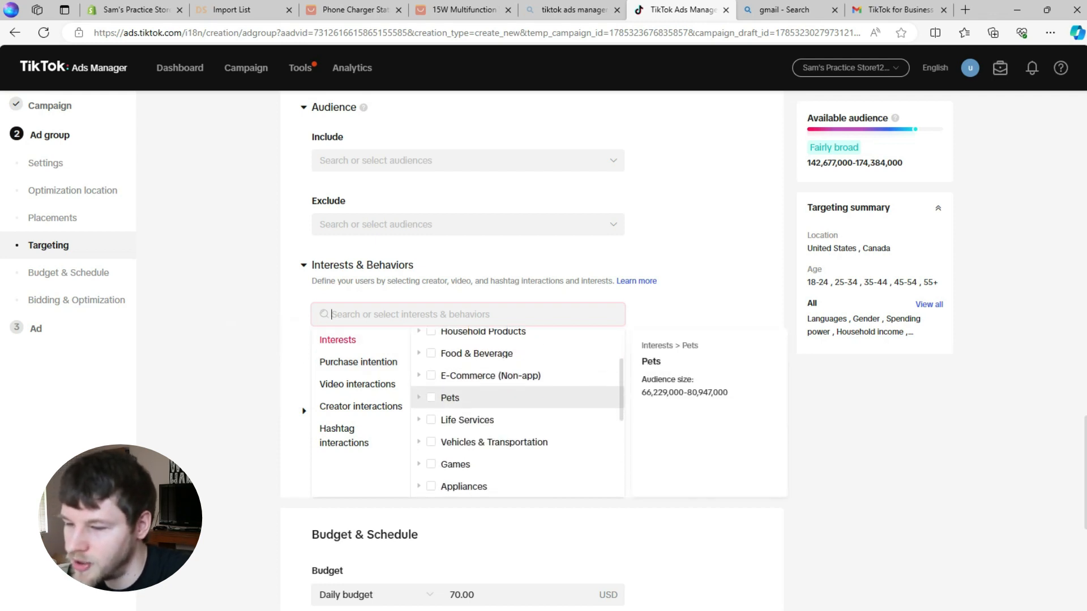
{"action": "left_click", "coordinate": [450, 398]}
{"action": "scroll", "coordinate": [510, 419], "scroll_direction": "down", "scroll_amount": 3}
{"action": "scroll", "coordinate": [510, 413], "scroll_direction": "up", "scroll_amount": 5}
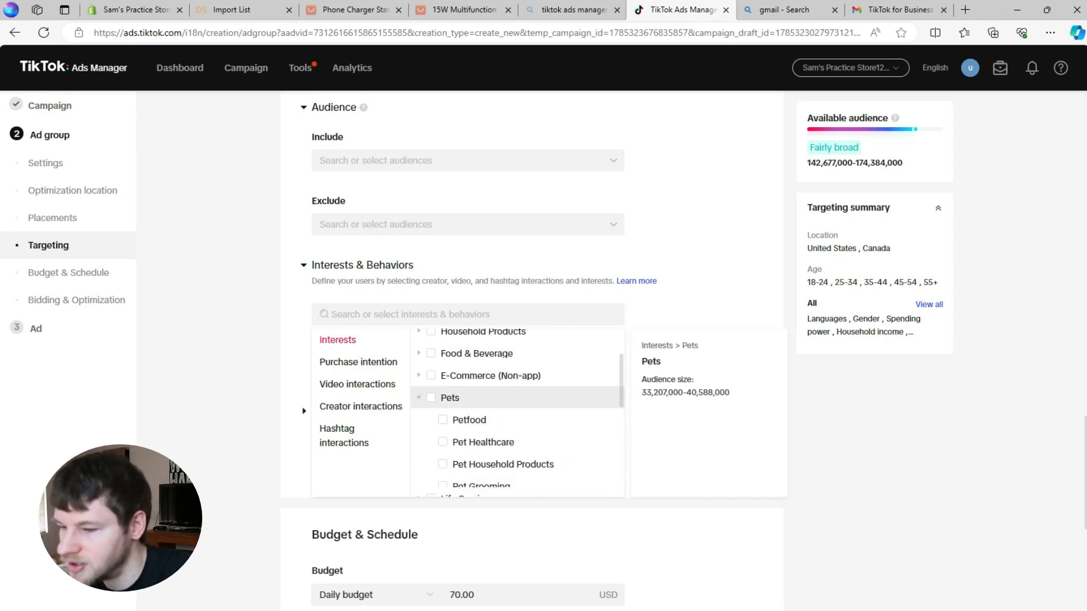
{"action": "scroll", "coordinate": [510, 418], "scroll_direction": "down", "scroll_amount": 1}
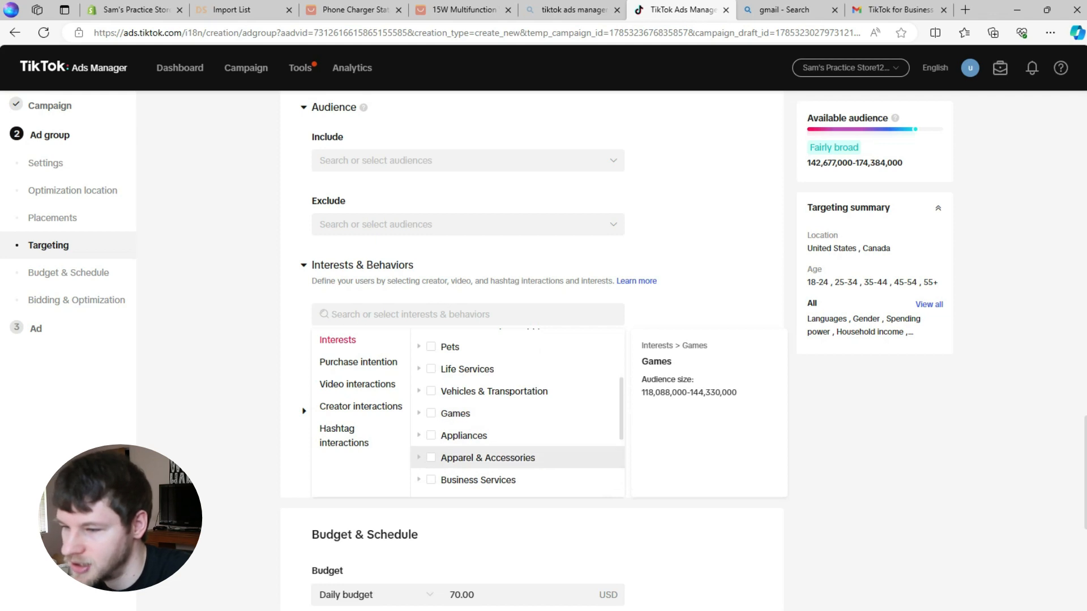
{"action": "left_click", "coordinate": [487, 457]}
{"action": "scroll", "coordinate": [486, 455], "scroll_direction": "down", "scroll_amount": 3}
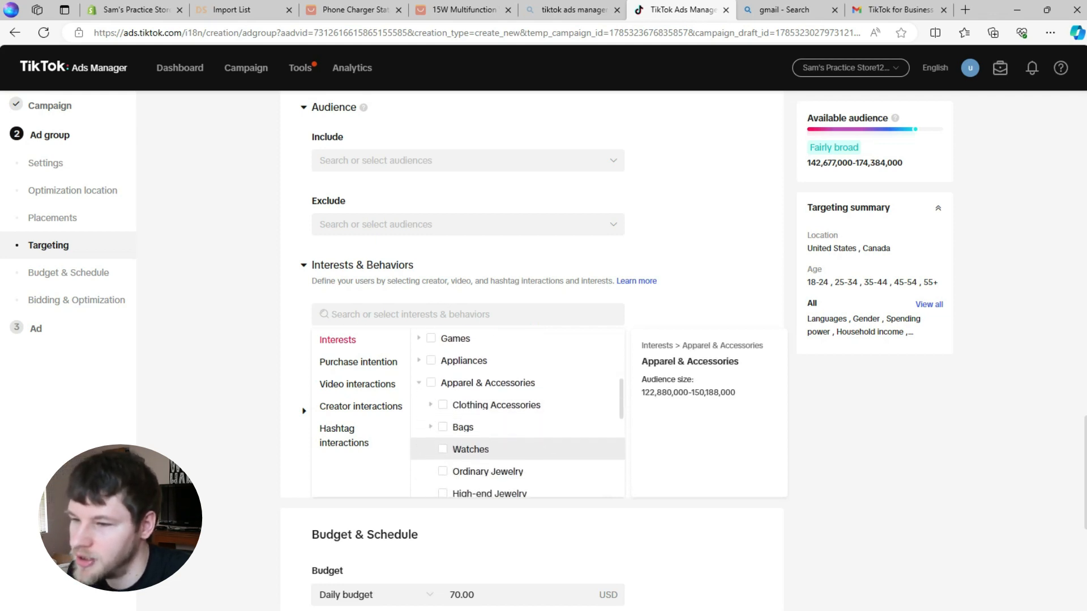
{"action": "scroll", "coordinate": [487, 453], "scroll_direction": "up", "scroll_amount": 3}
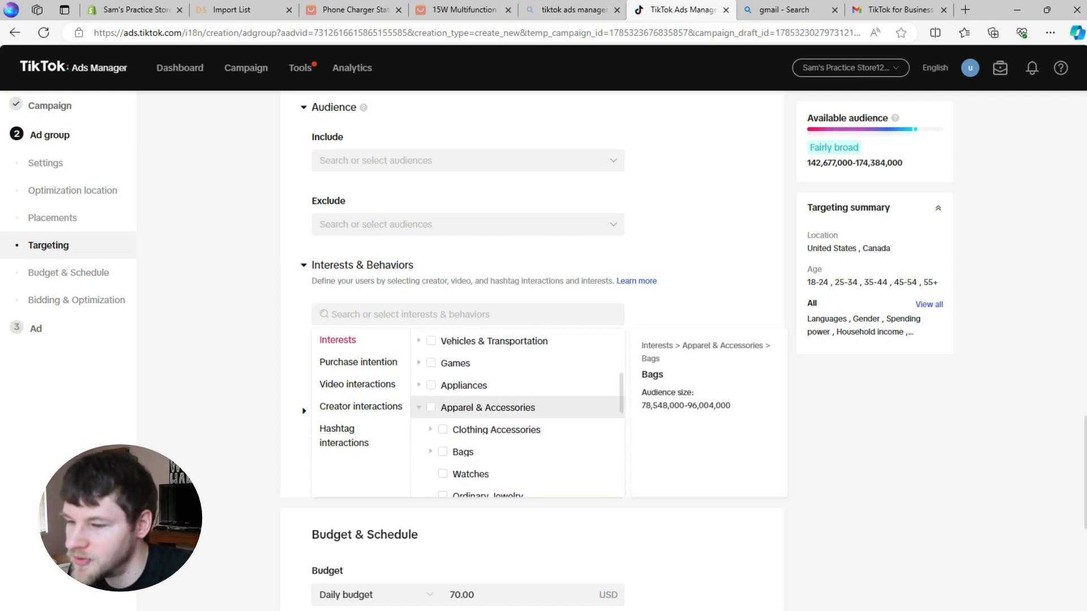
{"action": "left_click", "coordinate": [486, 407]}
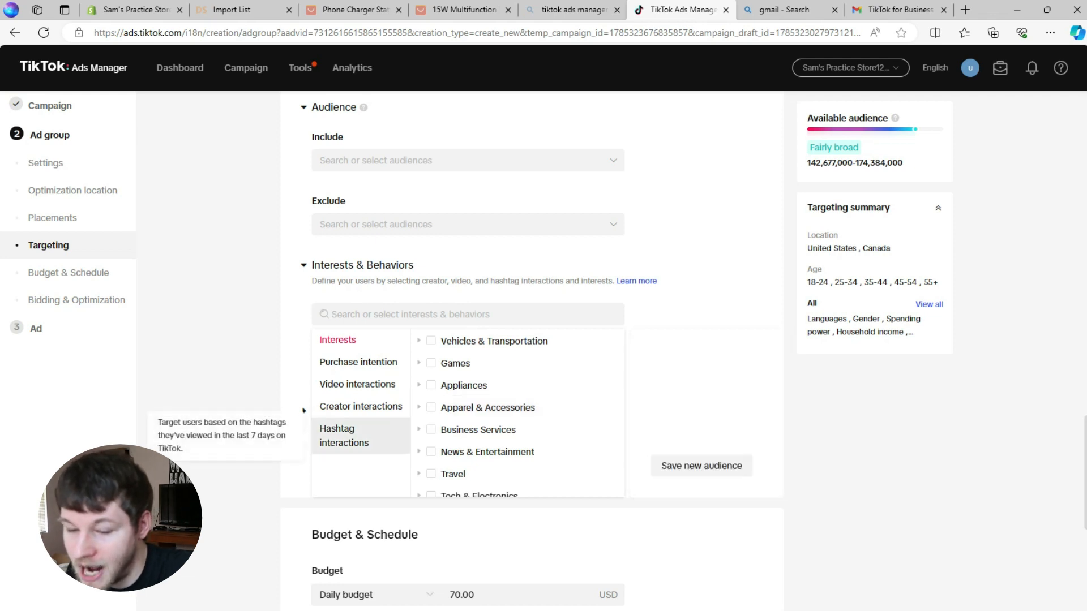
Step: Review the targeting options under purchase intention, video interactions, creator interactions and hashtag interactions without selecting any
{"action": "left_click", "coordinate": [358, 362]}
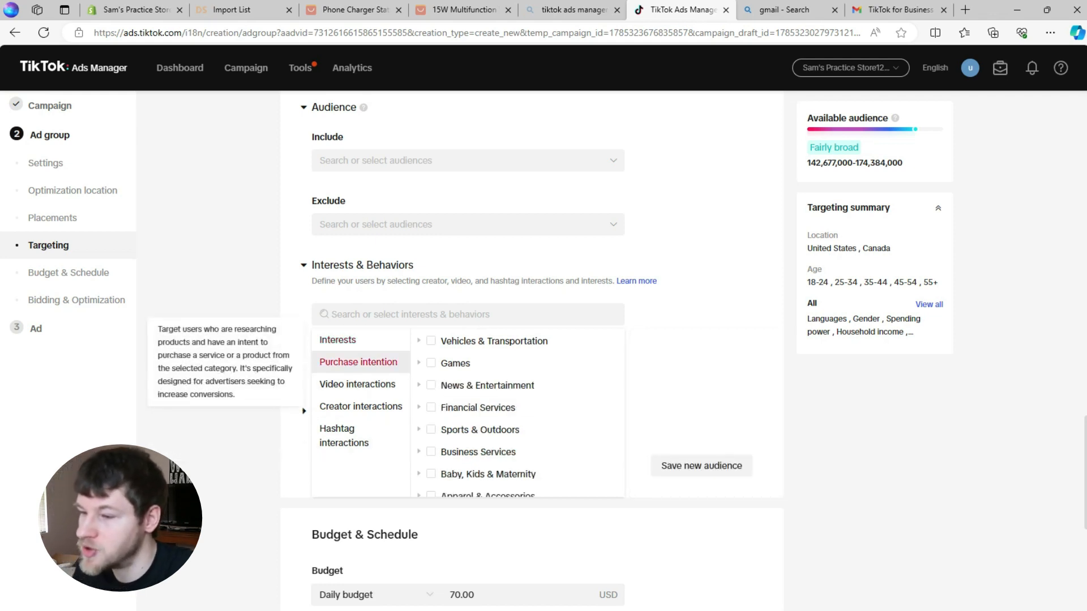
{"action": "left_click", "coordinate": [357, 384]}
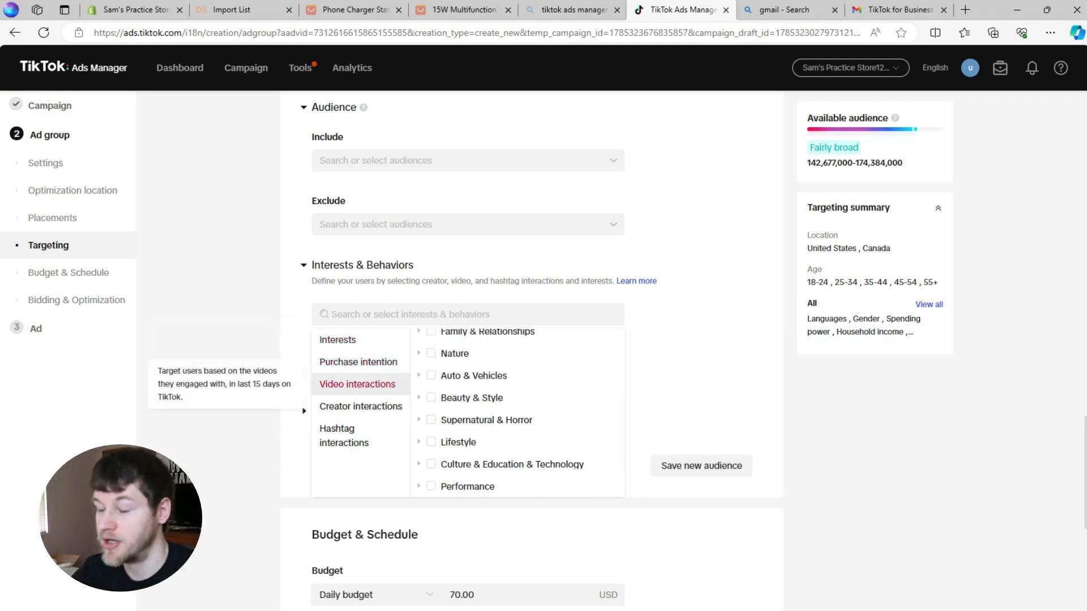
{"action": "left_click", "coordinate": [360, 406]}
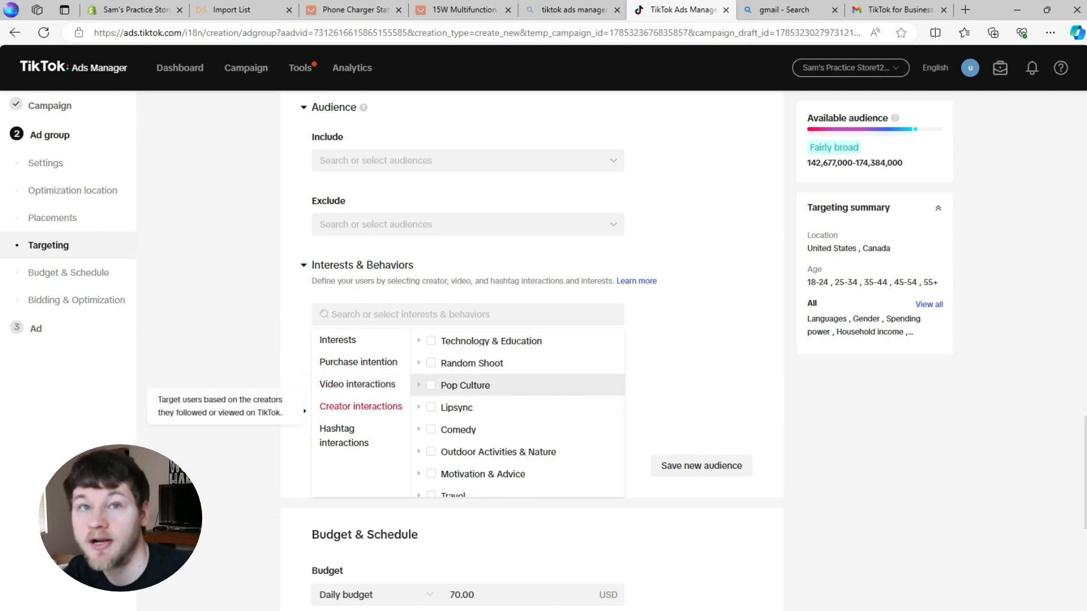
{"action": "scroll", "coordinate": [510, 408], "scroll_direction": "down", "scroll_amount": 5}
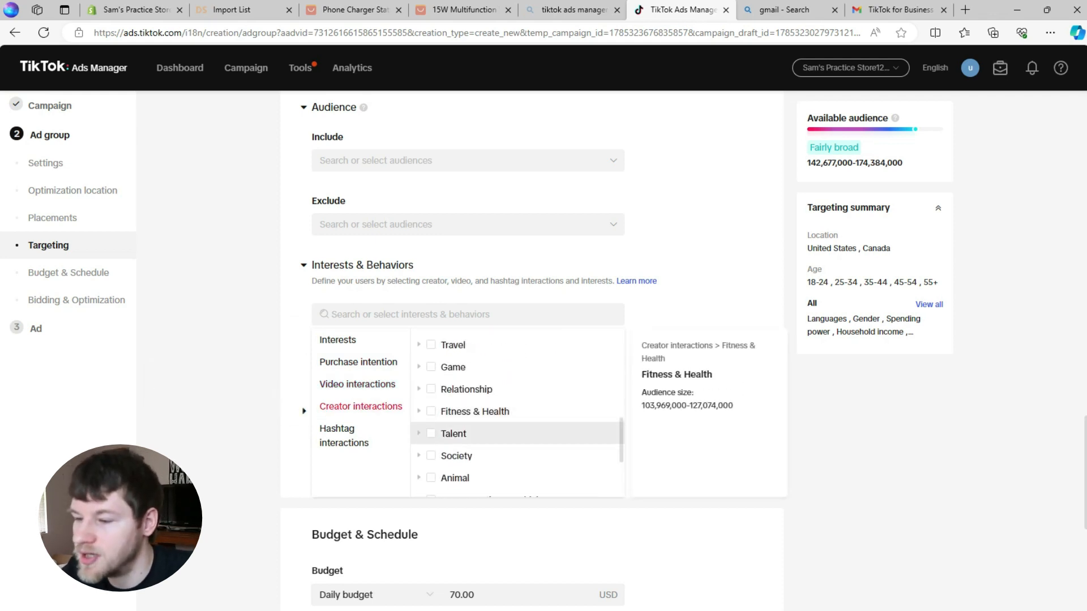
{"action": "left_click", "coordinate": [344, 435]}
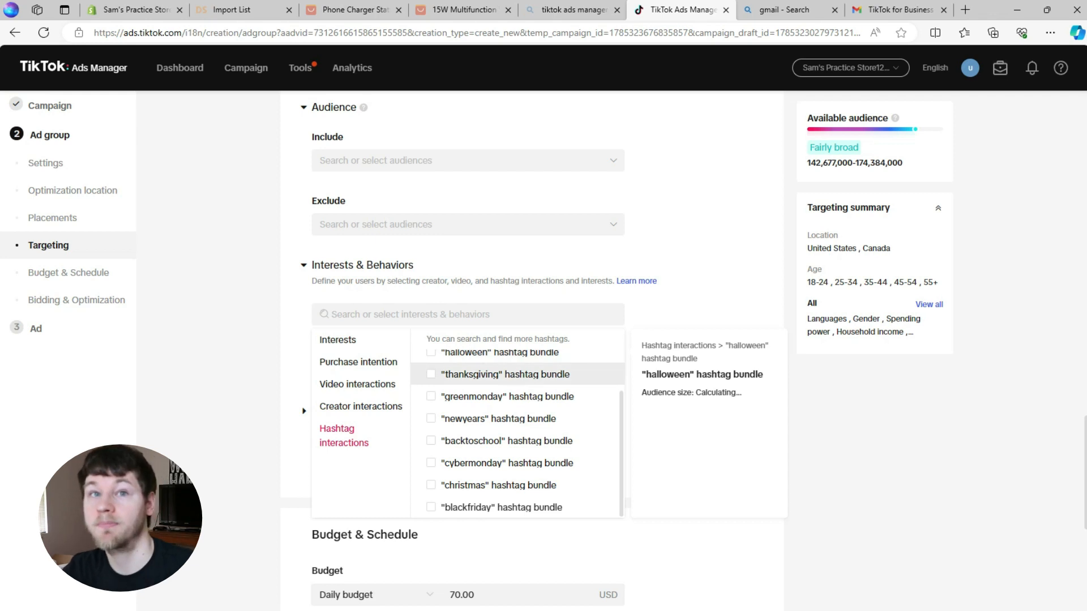
{"action": "scroll", "coordinate": [510, 419], "scroll_direction": "up", "scroll_amount": 2}
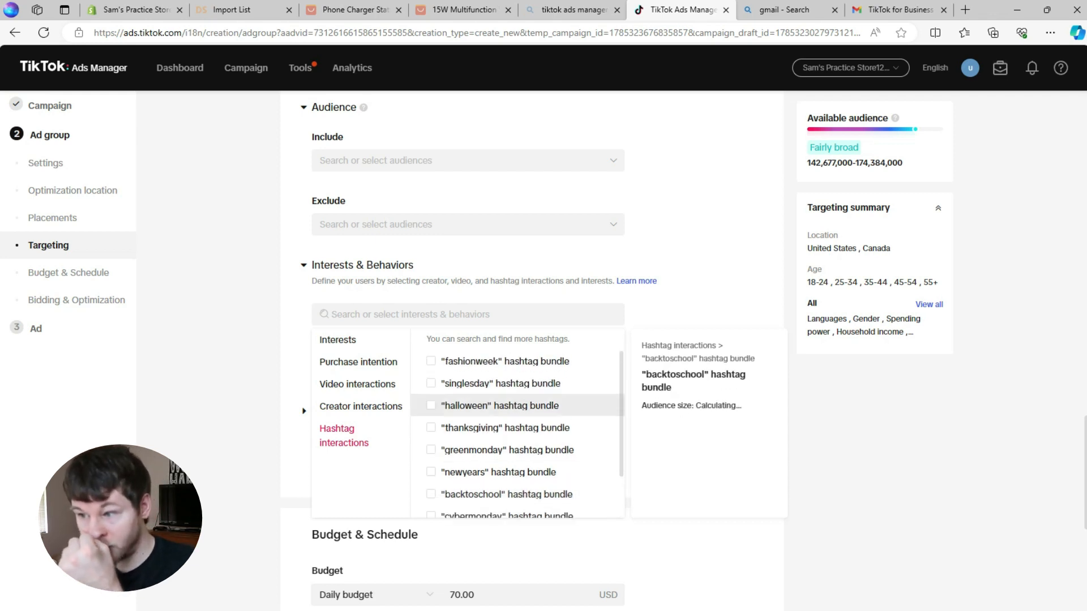
{"action": "left_click", "coordinate": [249, 329]}
Step: Set the ad group's daily budget to 50 USD
{"action": "scroll", "coordinate": [452, 339], "scroll_direction": "down", "scroll_amount": 4}
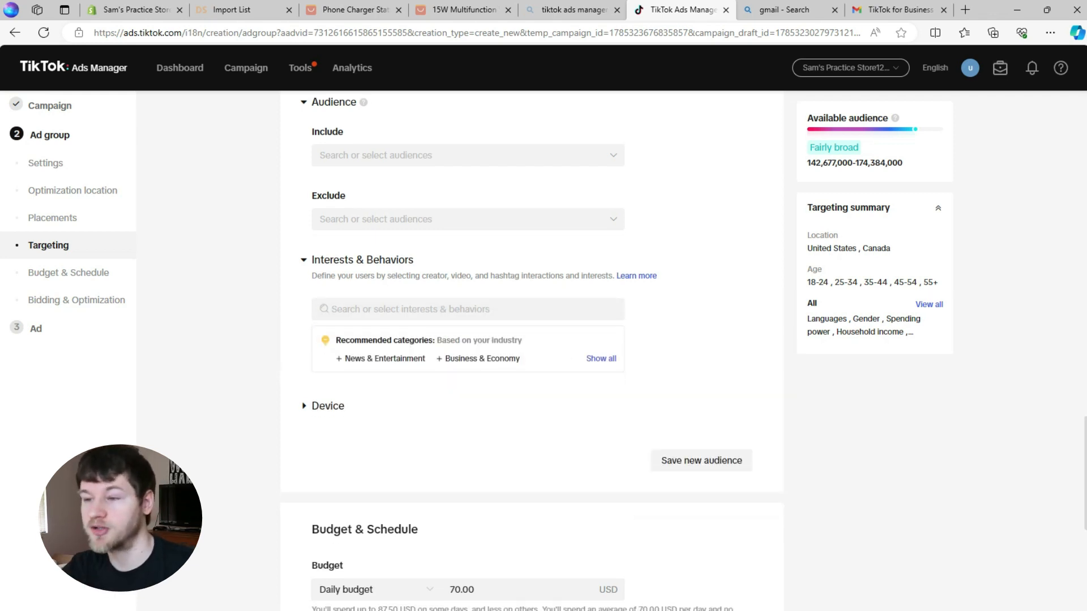
{"action": "scroll", "coordinate": [509, 261], "scroll_direction": "down", "scroll_amount": 2}
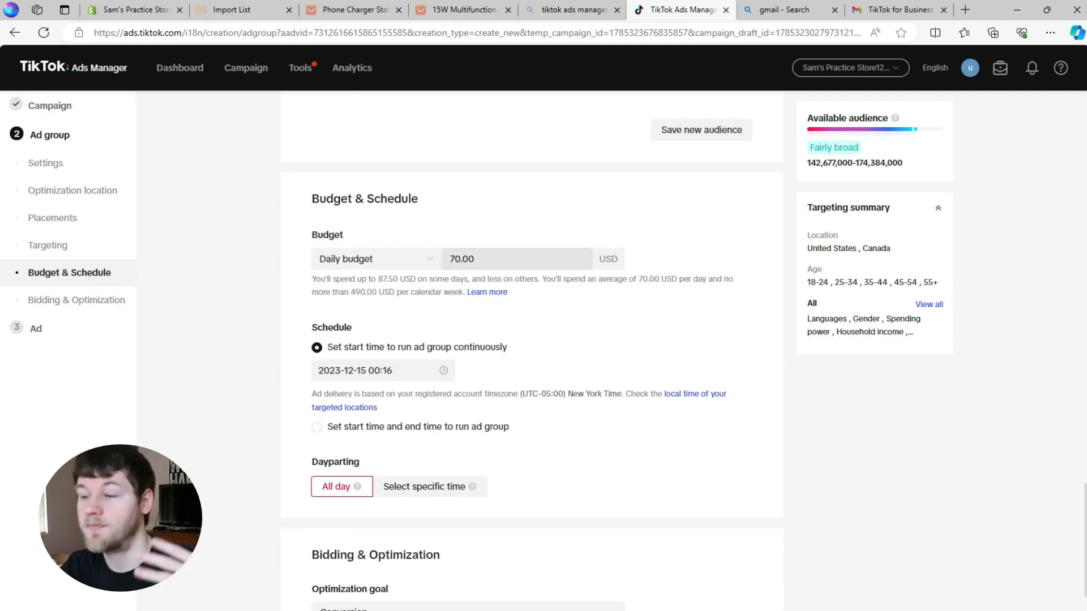
{"action": "left_click", "coordinate": [454, 258]}
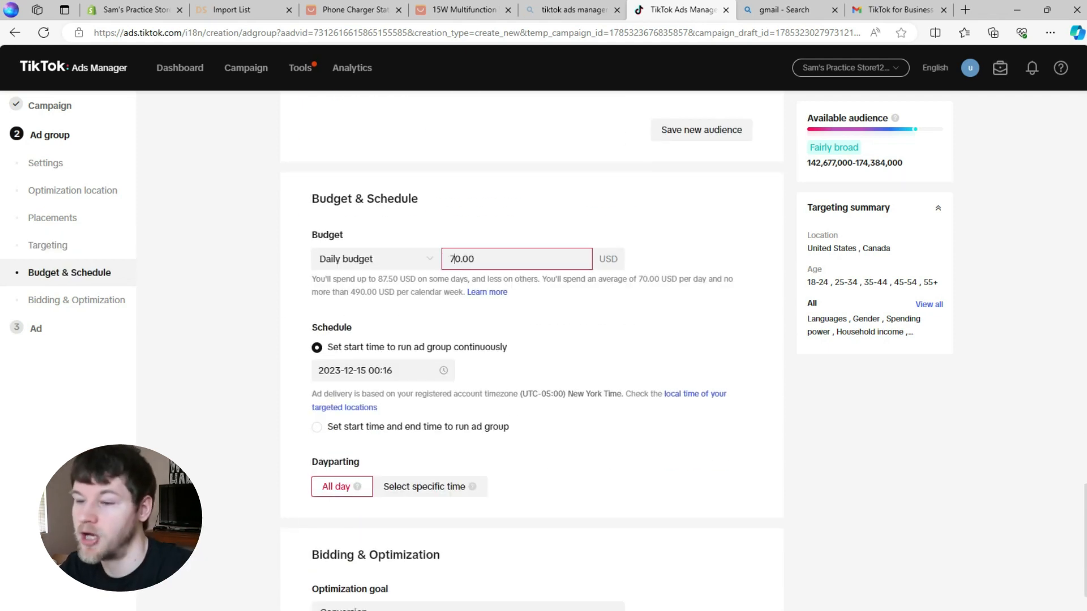
{"action": "key", "text": "ctrl+a"}
{"action": "key", "text": "BackSpace"}
{"action": "type", "text": "5"}
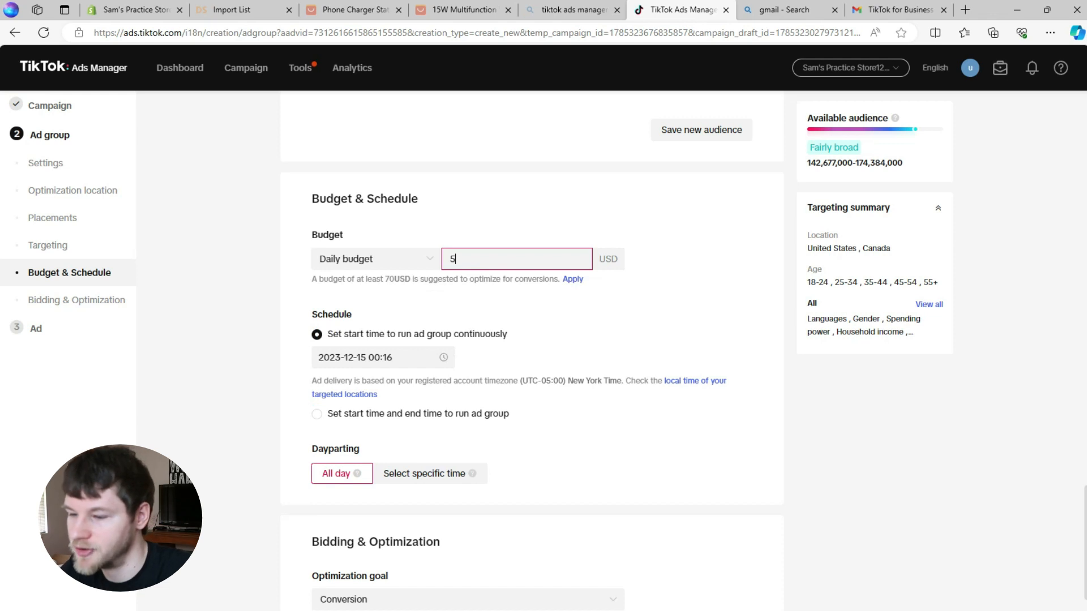
{"action": "type", "text": "0"}
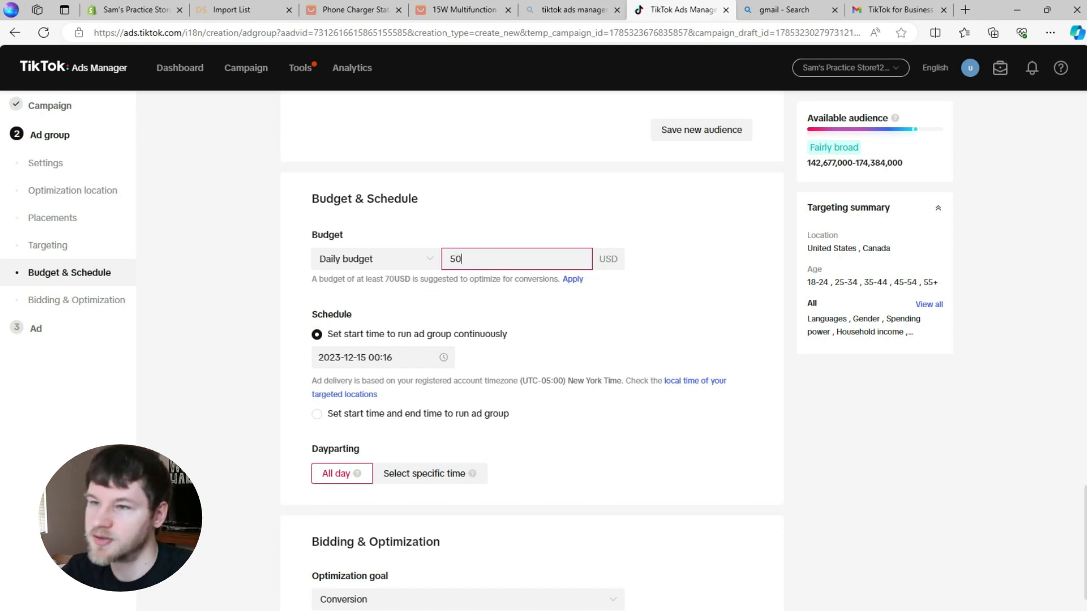
{"action": "key", "text": "Return"}
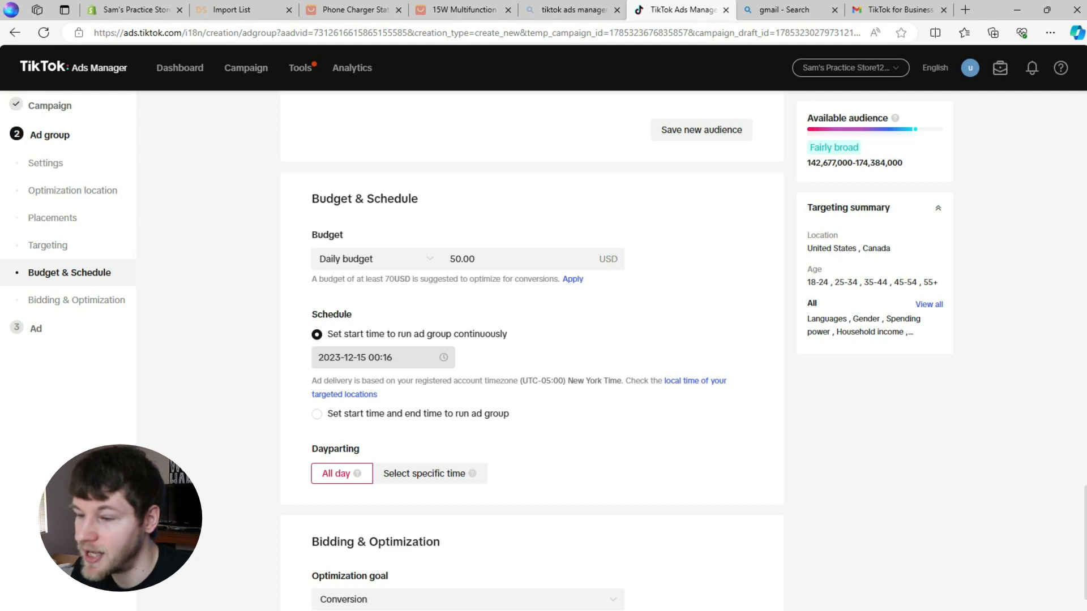
Step: Schedule the ad group to run continuously from 2023-12-16 at 00:00
{"action": "left_click", "coordinate": [383, 358]}
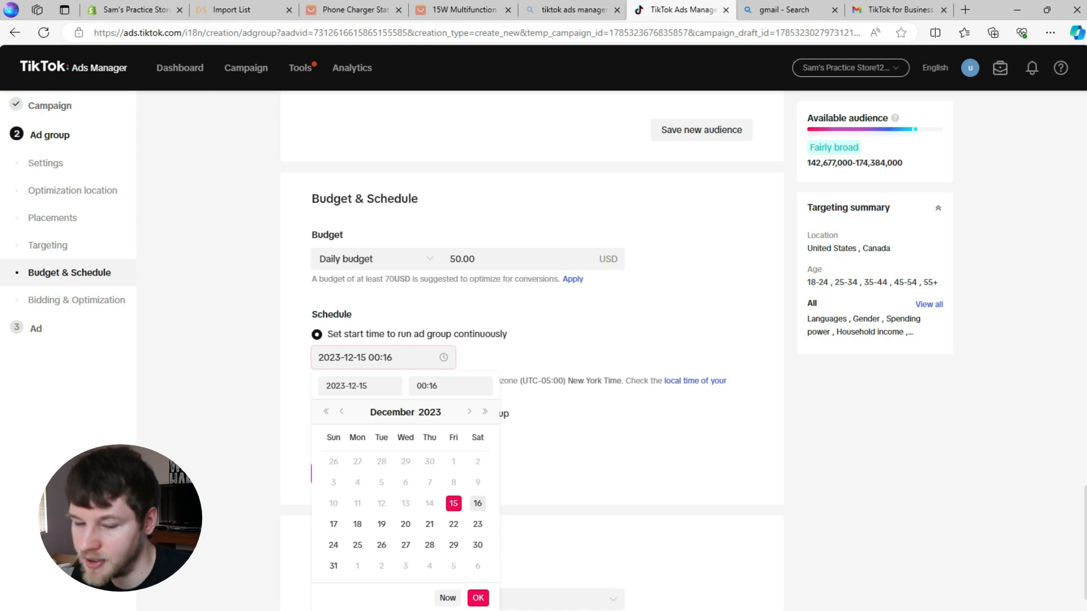
{"action": "left_click", "coordinate": [477, 503]}
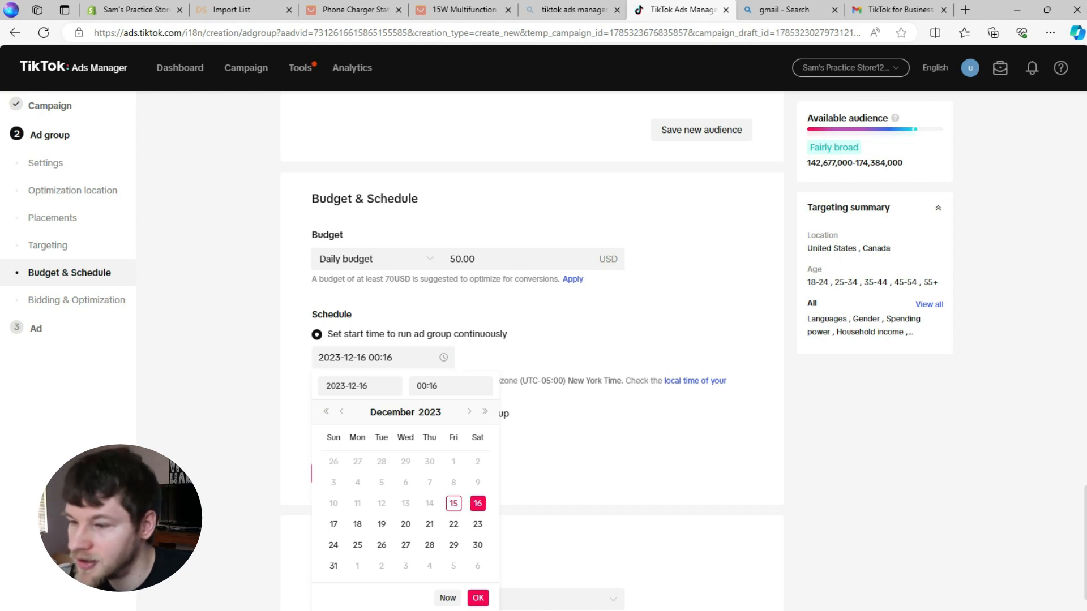
{"action": "left_click", "coordinate": [451, 386]}
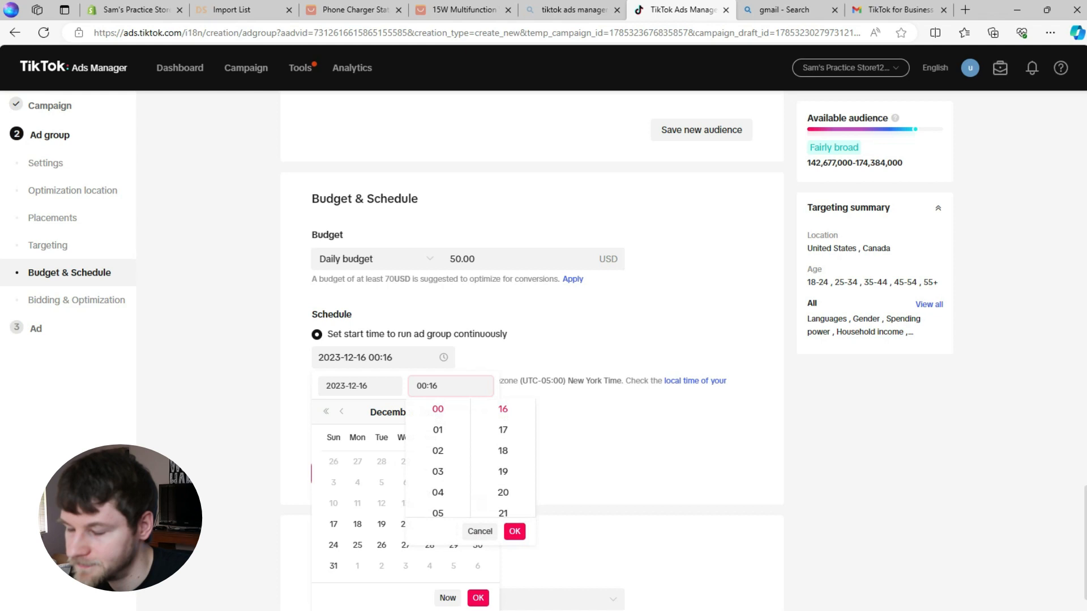
{"action": "scroll", "coordinate": [503, 453], "scroll_direction": "up", "scroll_amount": 4}
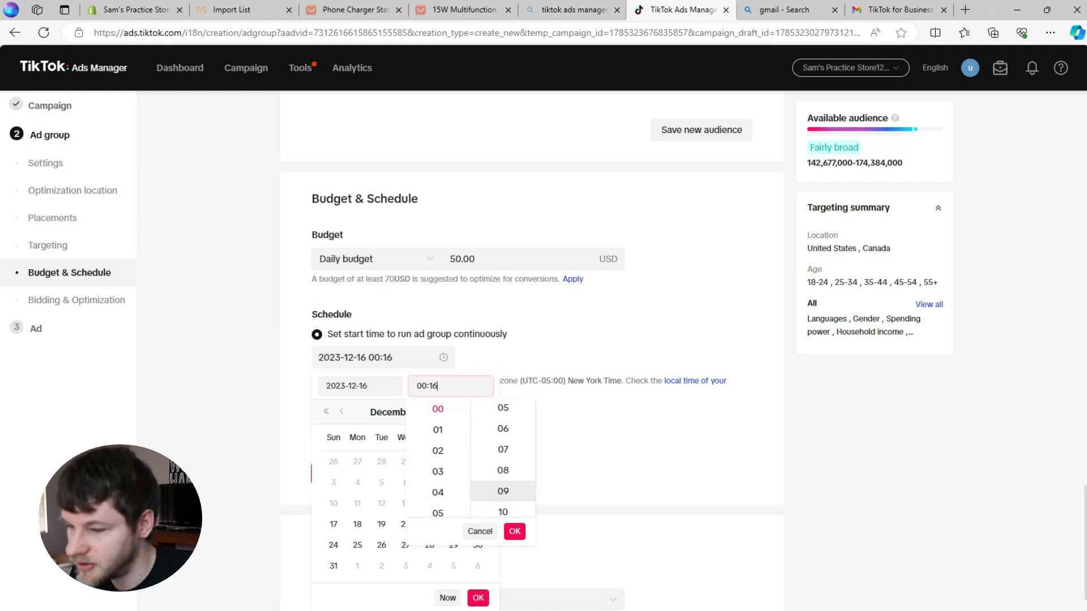
{"action": "scroll", "coordinate": [502, 453], "scroll_direction": "up", "scroll_amount": 3}
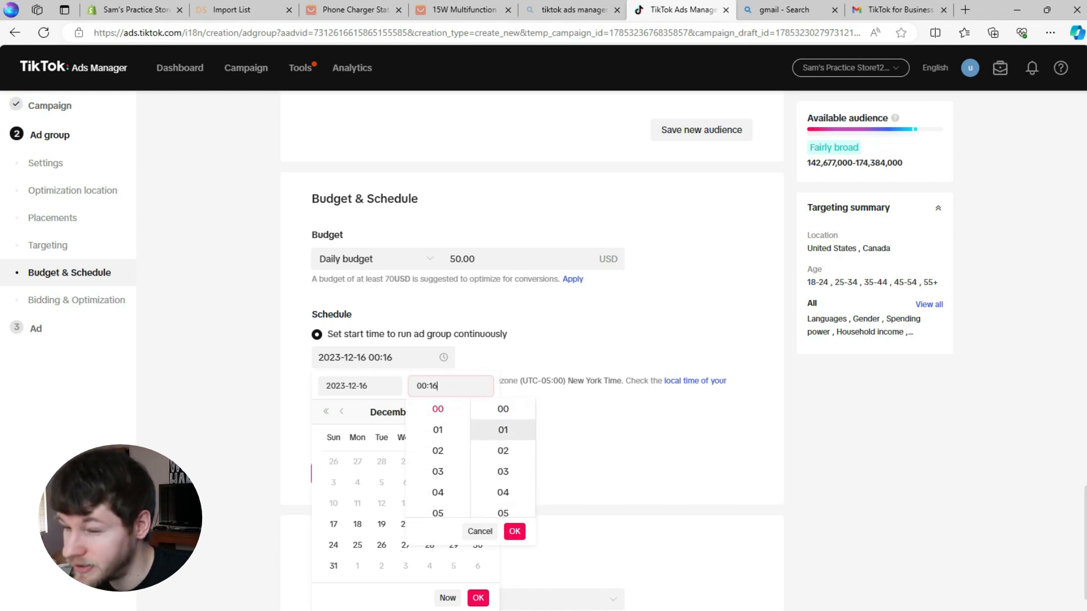
{"action": "left_click", "coordinate": [502, 409]}
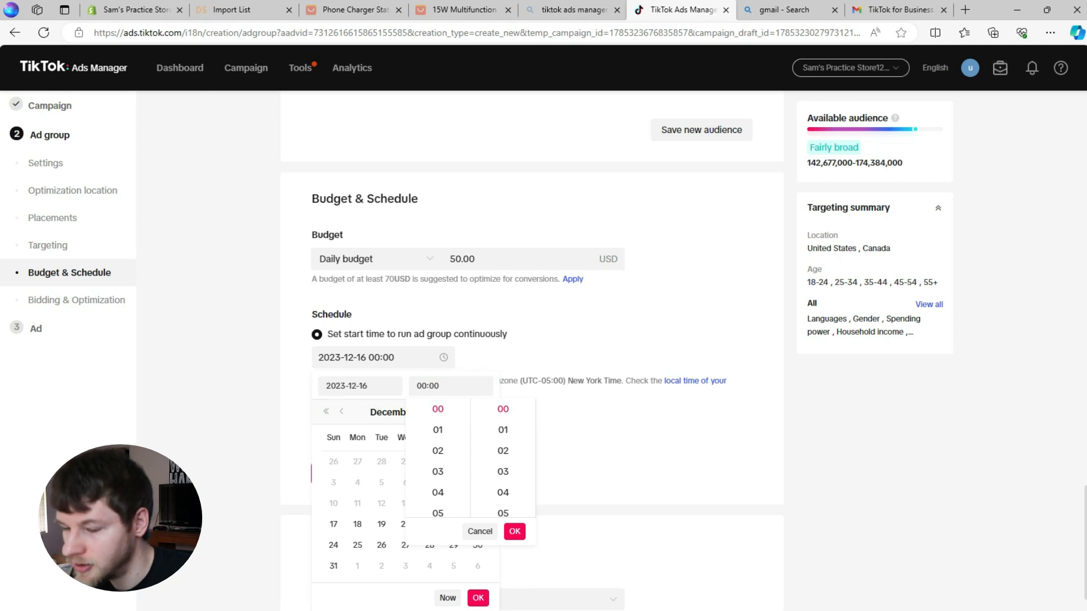
{"action": "left_click", "coordinate": [515, 532]}
{"action": "left_click", "coordinate": [478, 599]}
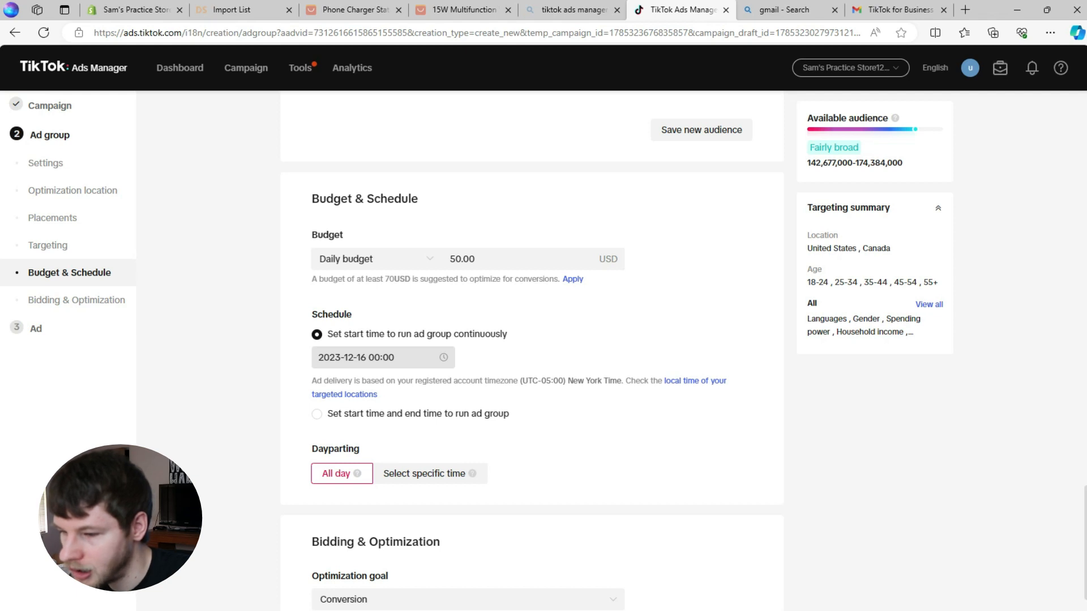
Step: Try dayparting with a specific time of 06:00 to 24:00 every day of the week, and clear the selection
{"action": "scroll", "coordinate": [532, 351], "scroll_direction": "down", "scroll_amount": 2}
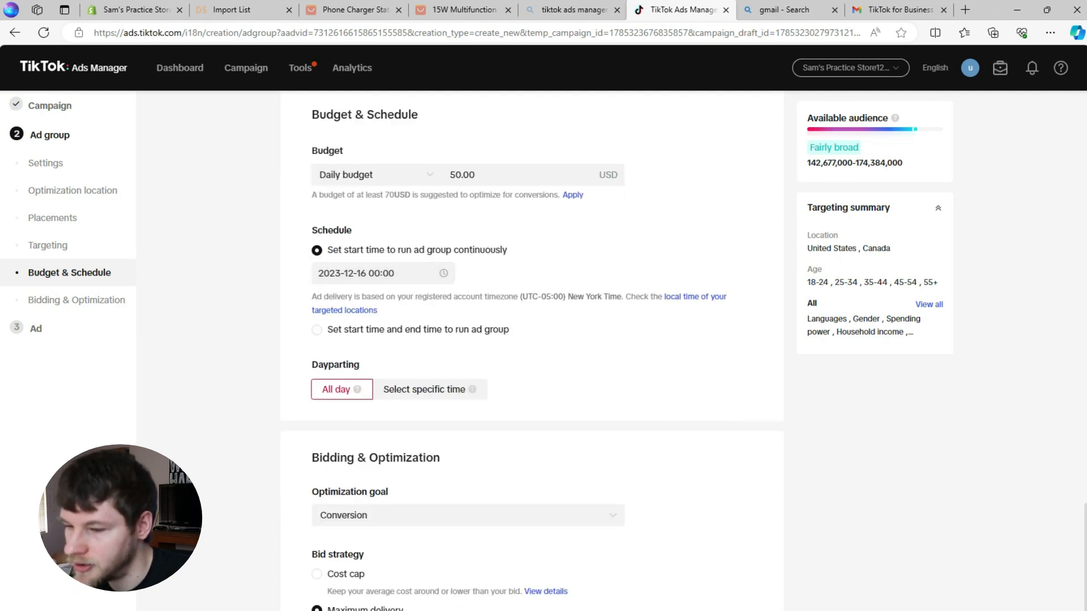
{"action": "scroll", "coordinate": [532, 351], "scroll_direction": "down", "scroll_amount": 3}
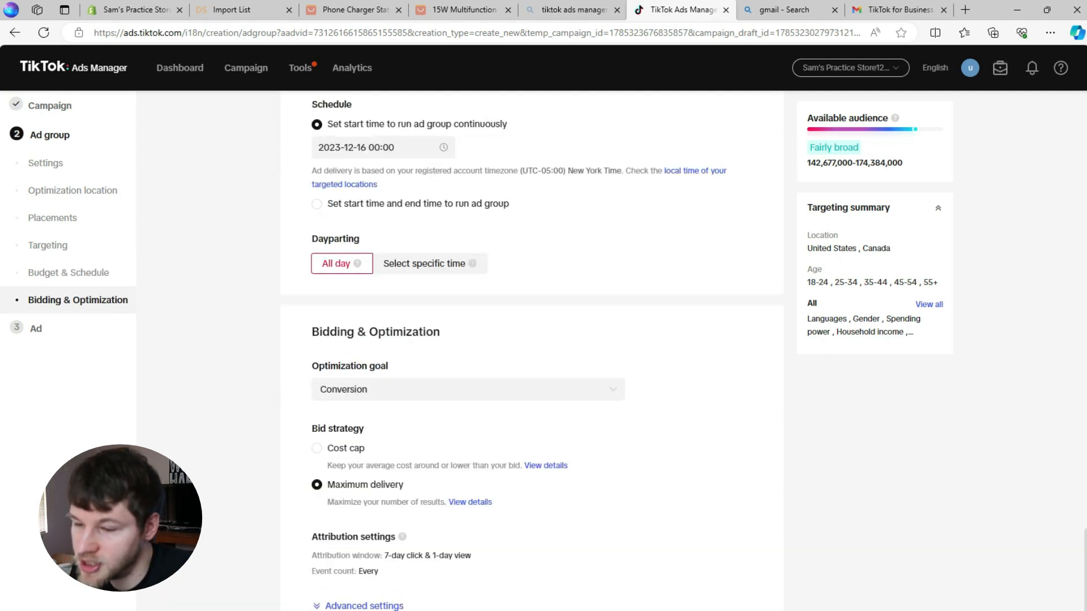
{"action": "left_click", "coordinate": [479, 229]}
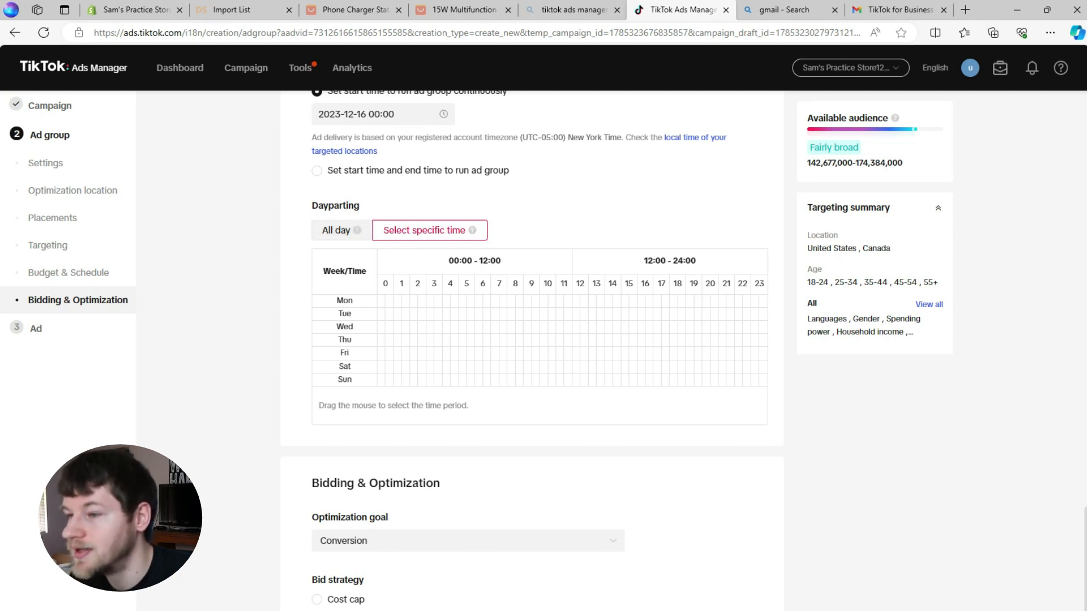
{"action": "left_click_drag", "start_coordinate": [483, 300], "coordinate": [759, 379]}
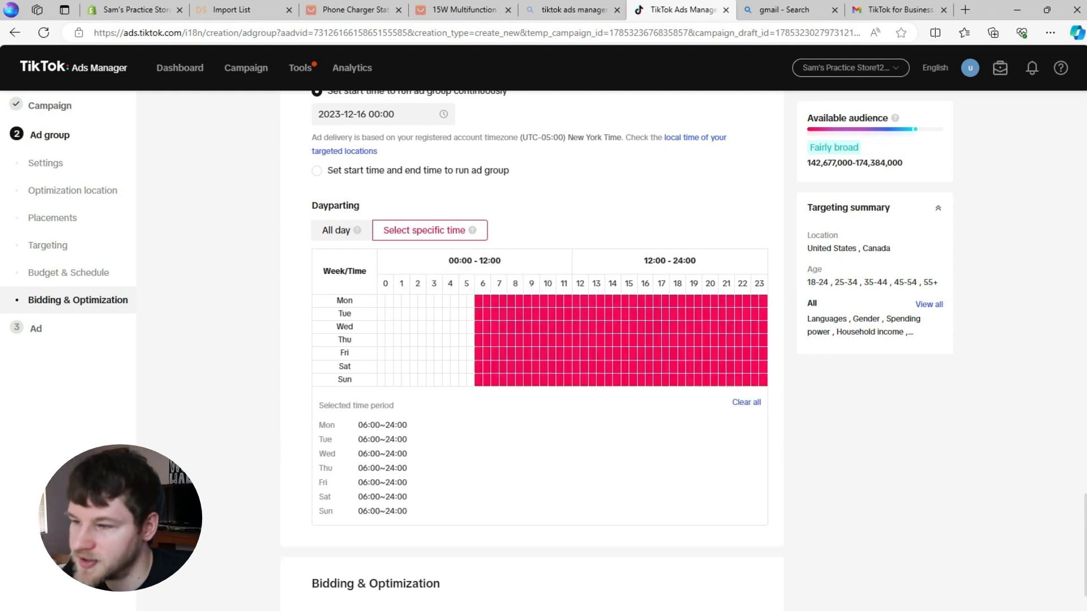
{"action": "left_click", "coordinate": [746, 402]}
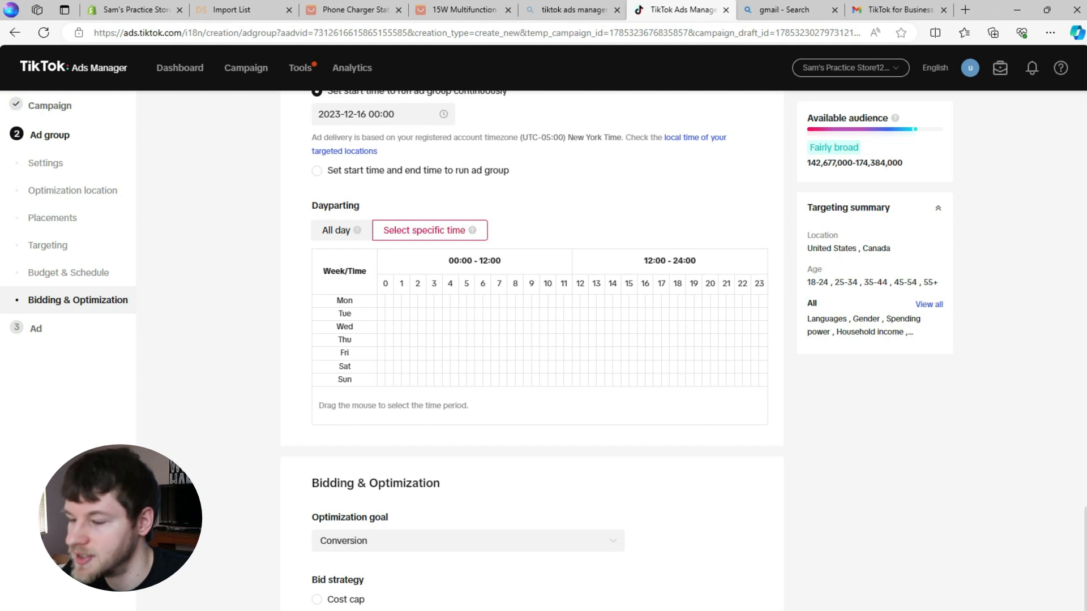
Step: Try dayparting from 10:00 to 19:30 on Monday and Tuesday, clear it, and return dayparting to all day
{"action": "left_click_drag", "start_coordinate": [547, 300], "coordinate": [690, 313]}
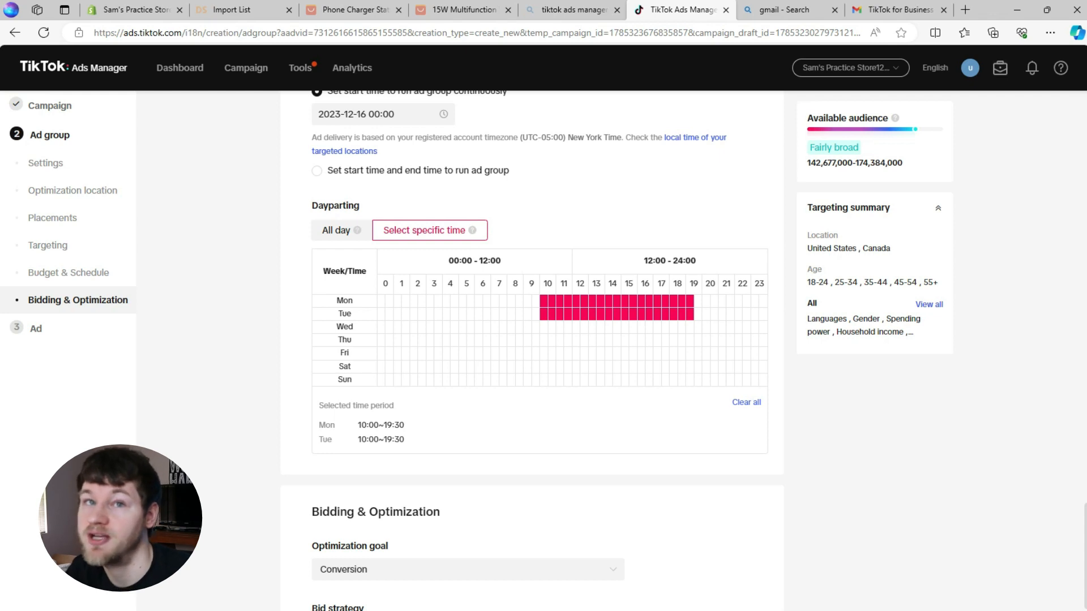
{"action": "left_click", "coordinate": [746, 403]}
{"action": "left_click", "coordinate": [342, 230]}
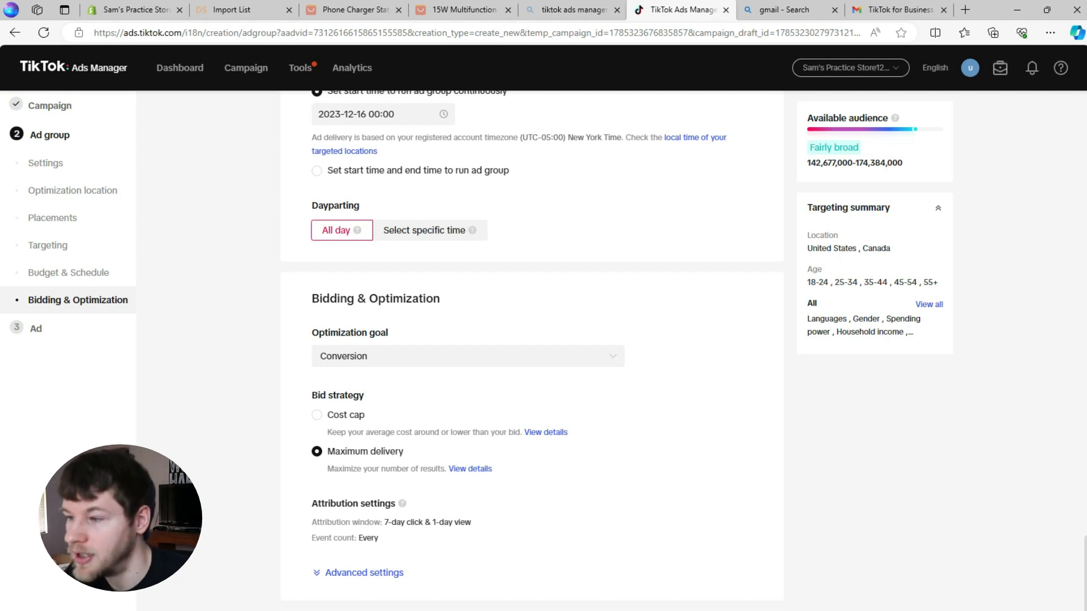
Step: Try the cost cap bid strategy without entering a bid, and return the ad group to maximum delivery
{"action": "left_click", "coordinate": [318, 415]}
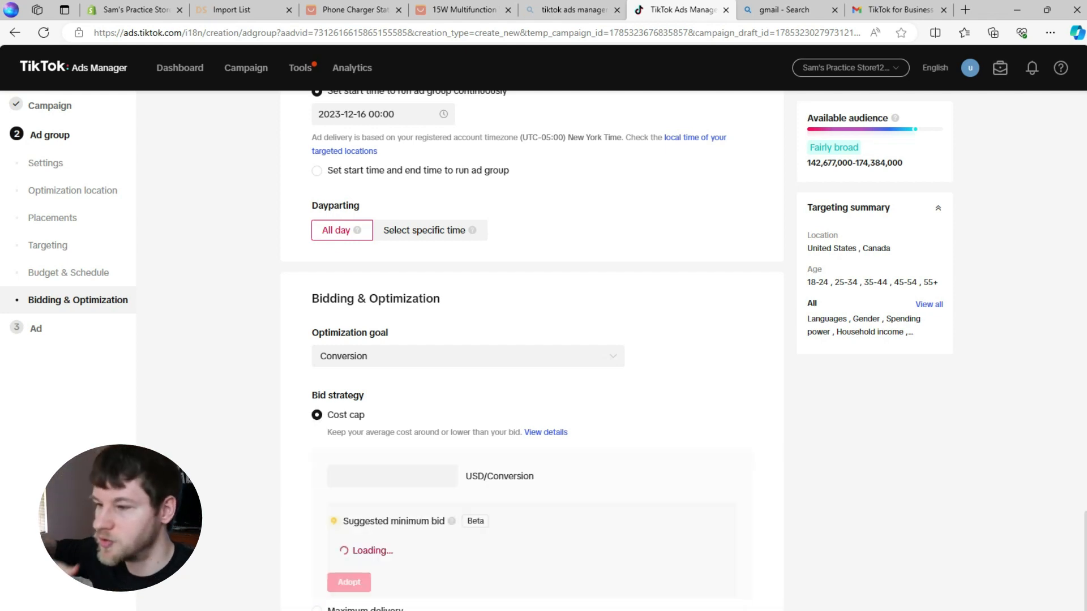
{"action": "scroll", "coordinate": [362, 408], "scroll_direction": "down", "scroll_amount": 3}
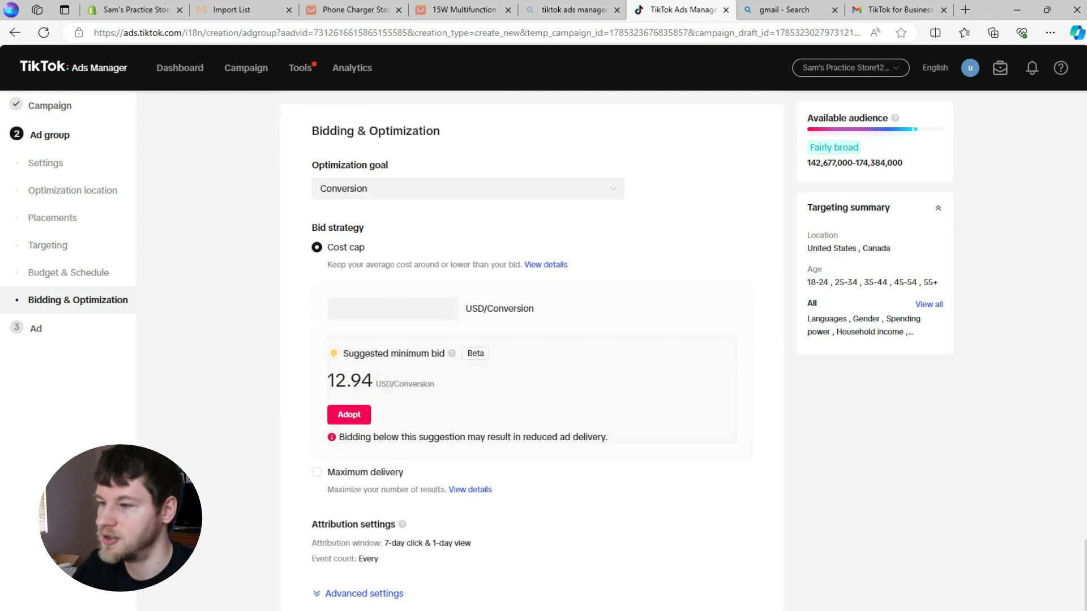
{"action": "left_click", "coordinate": [385, 309]}
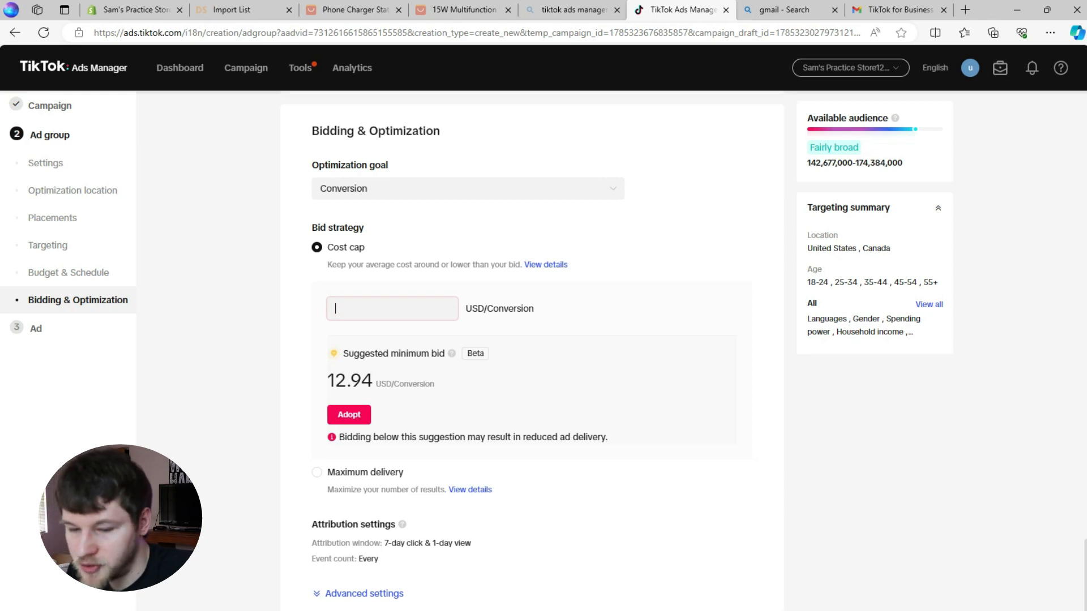
{"action": "left_click", "coordinate": [317, 472]}
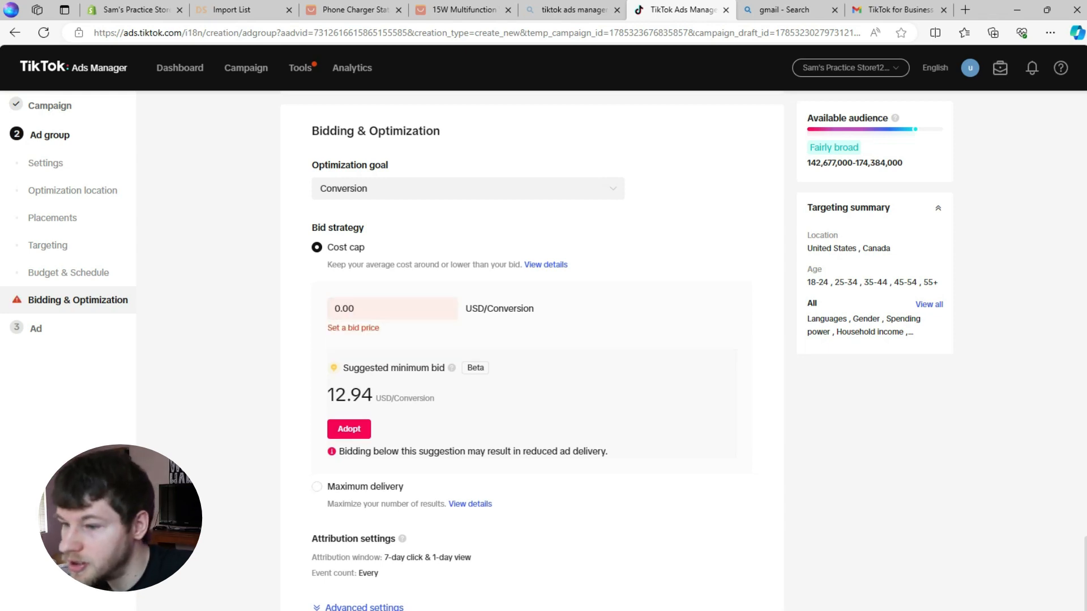
{"action": "left_click", "coordinate": [317, 487]}
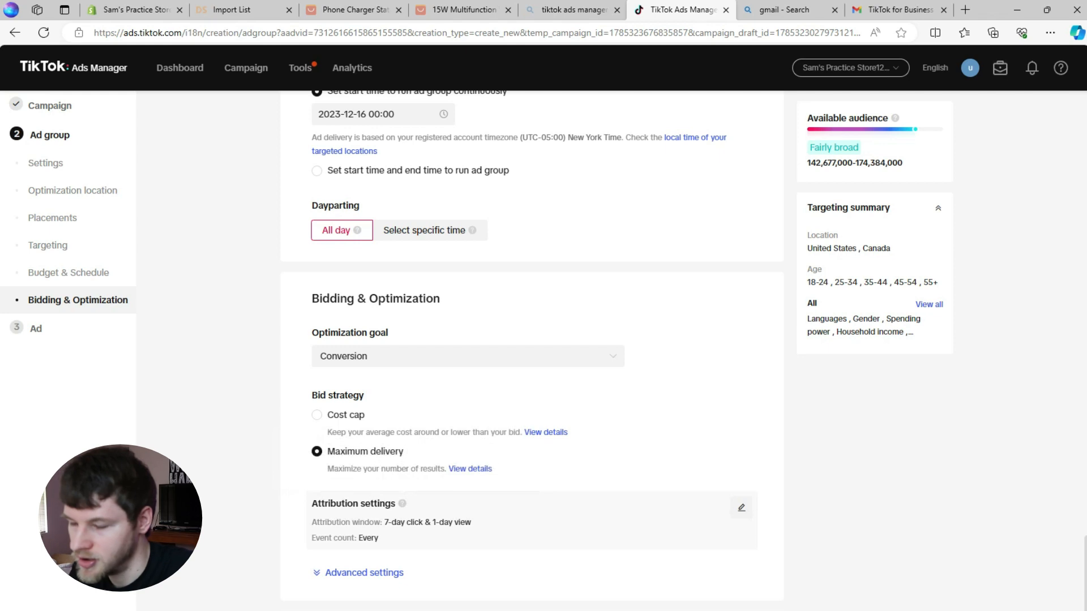
Step: Review the extended click-through and view-through options of the attribution window, and expand the advanced settings
{"action": "left_click", "coordinate": [741, 507]}
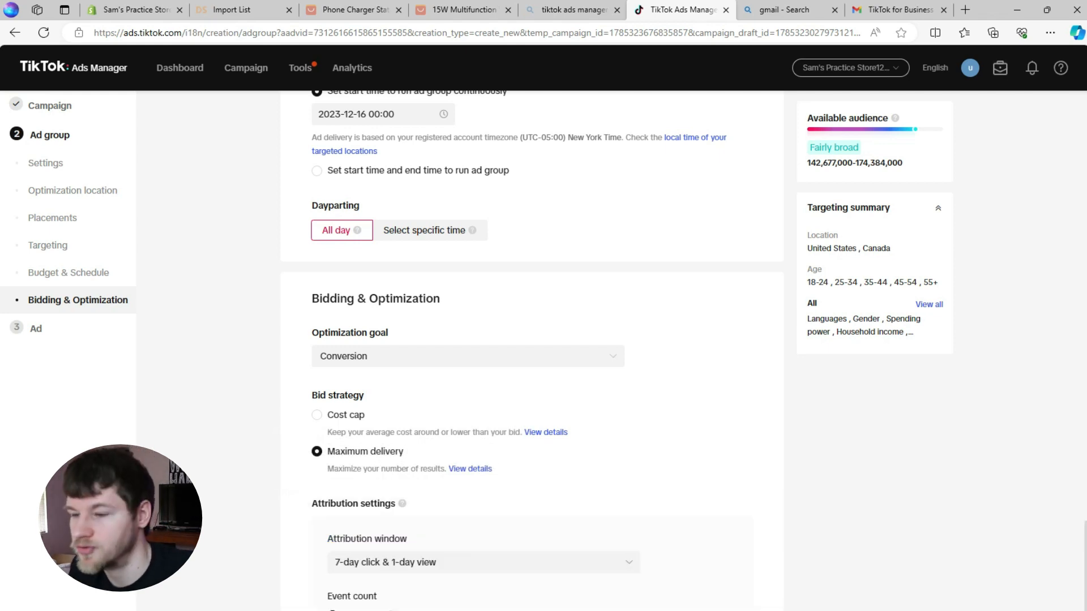
{"action": "left_click", "coordinate": [483, 469]}
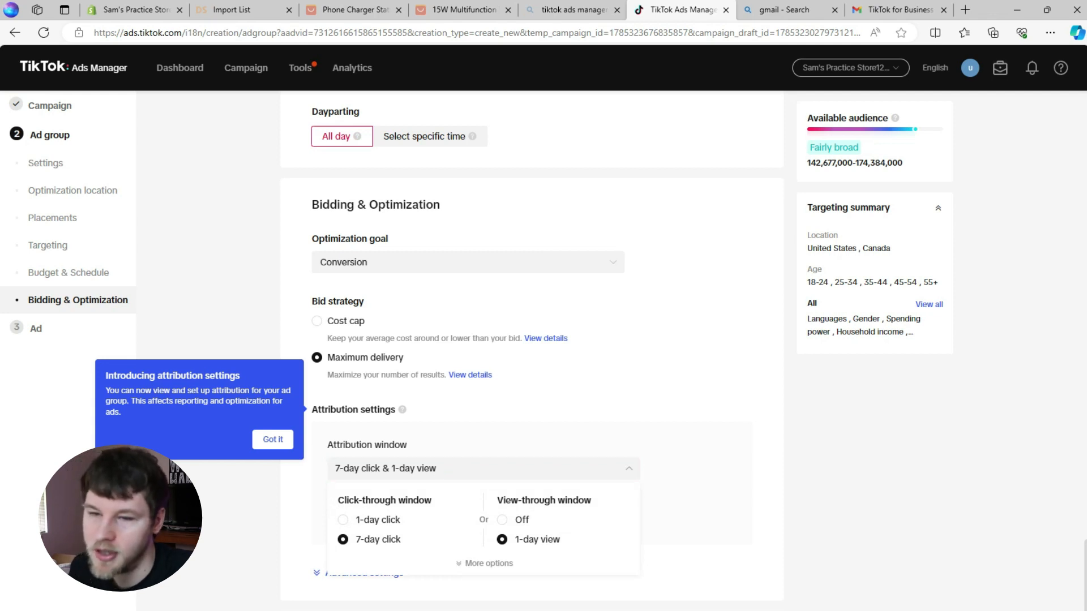
{"action": "left_click", "coordinate": [489, 564]}
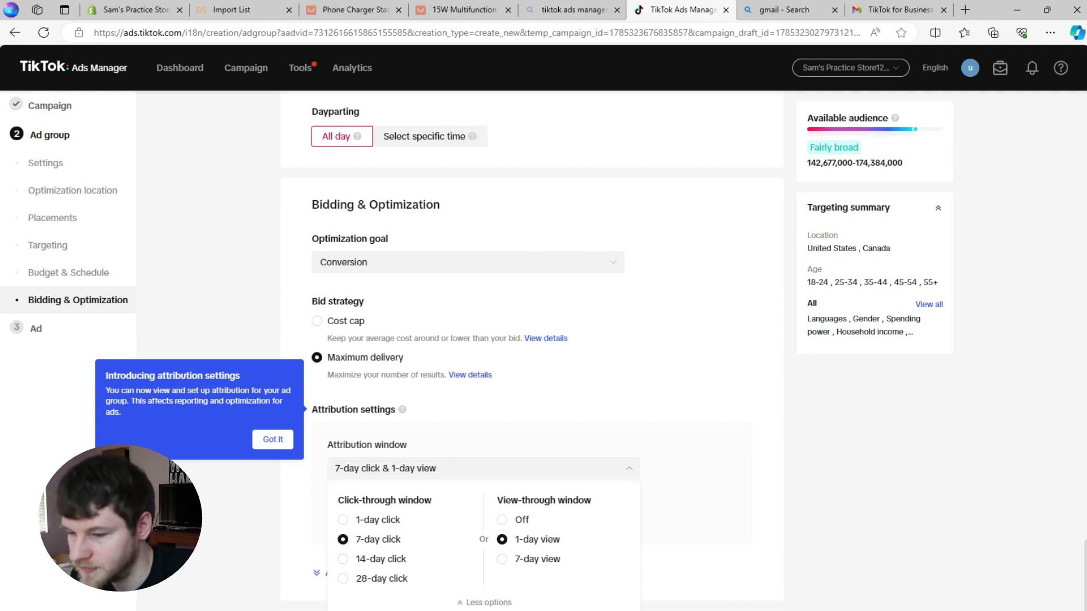
{"action": "left_click", "coordinate": [484, 469]}
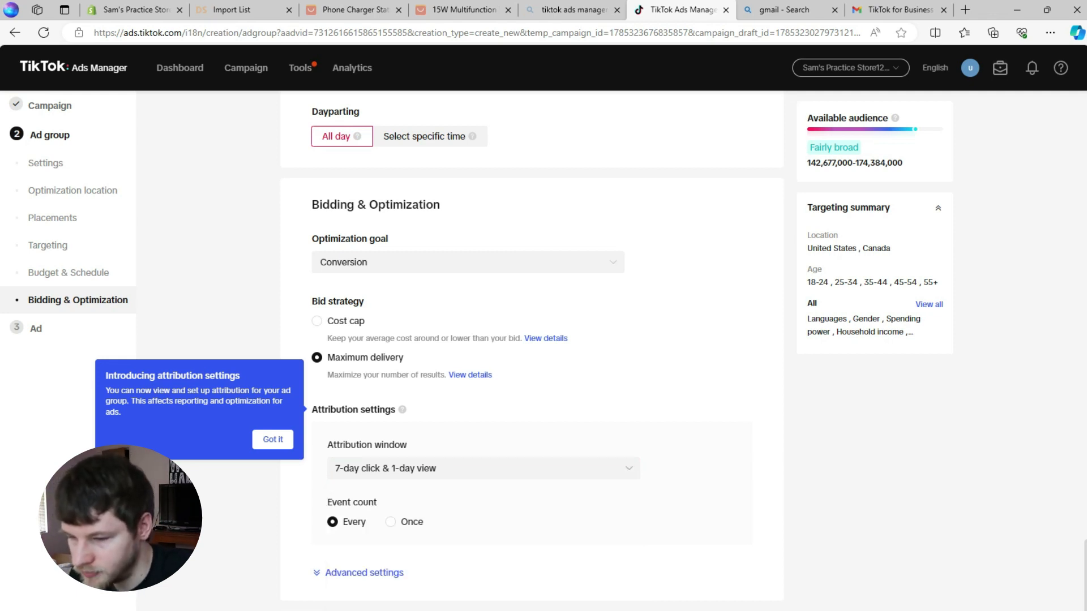
{"action": "left_click", "coordinate": [365, 573]}
{"action": "scroll", "coordinate": [532, 340], "scroll_direction": "down", "scroll_amount": 3}
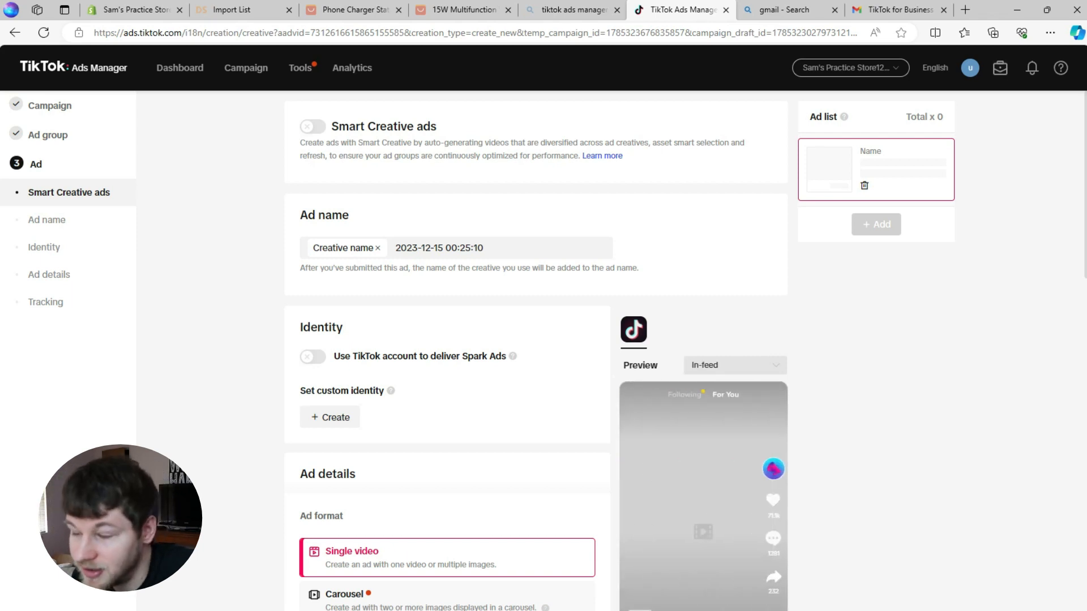
Step: Try "On Sale Now!" as the ad text for the single video ad
{"action": "scroll", "coordinate": [513, 356], "scroll_direction": "down", "scroll_amount": 2}
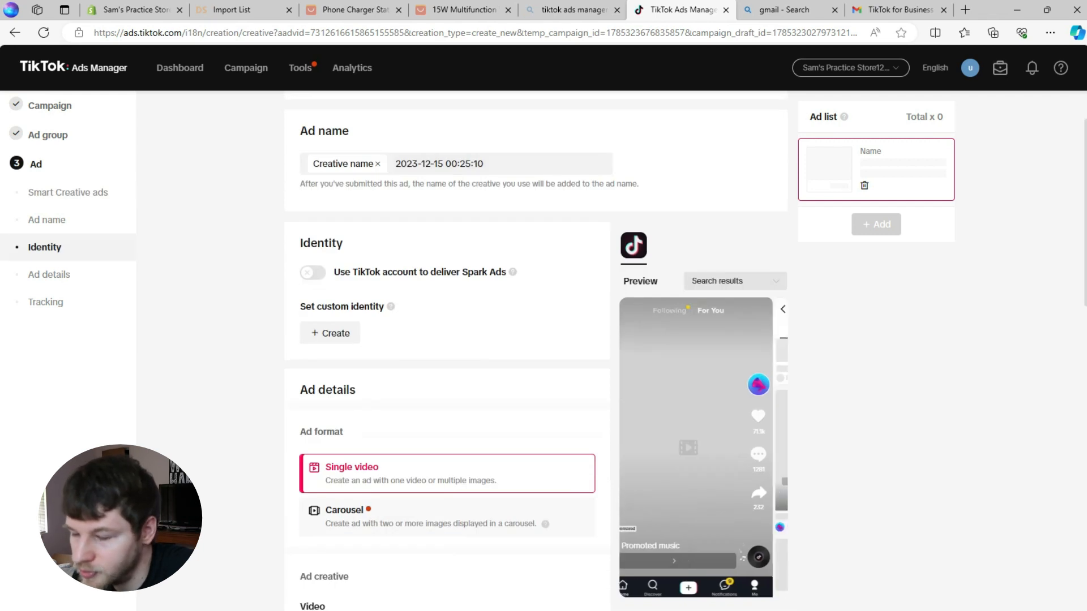
{"action": "mouse_move", "coordinate": [512, 273]}
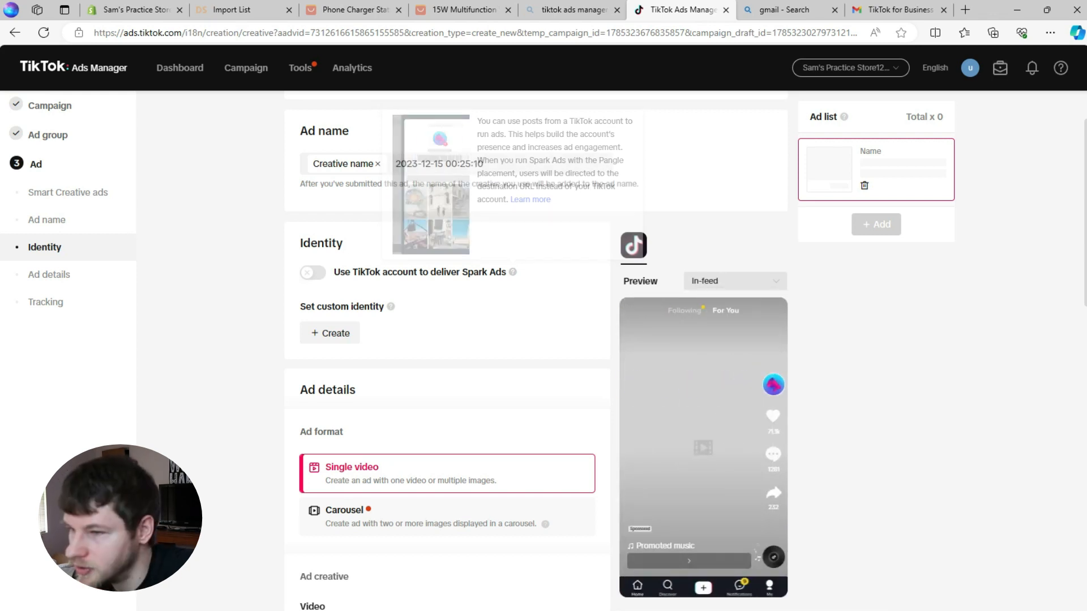
{"action": "scroll", "coordinate": [447, 339], "scroll_direction": "down", "scroll_amount": 4}
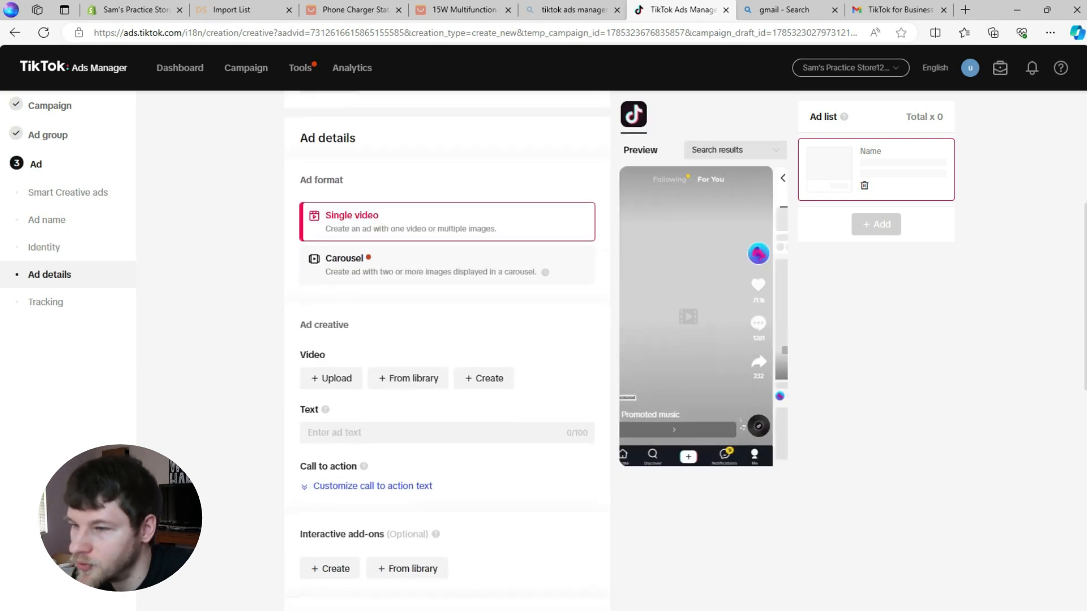
{"action": "scroll", "coordinate": [447, 340], "scroll_direction": "up", "scroll_amount": 3}
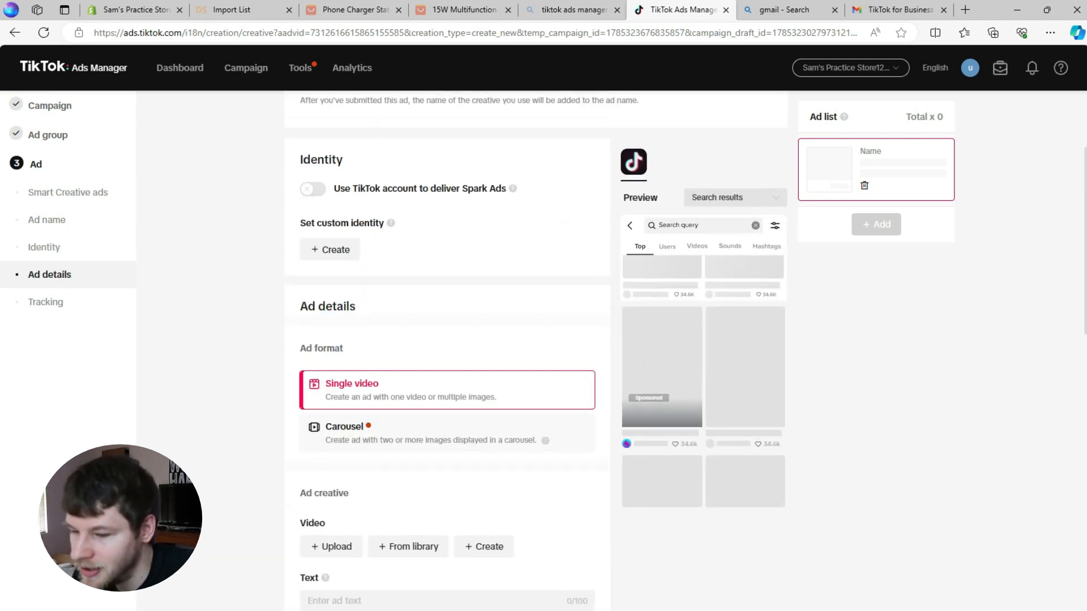
{"action": "scroll", "coordinate": [331, 378], "scroll_direction": "down", "scroll_amount": 3}
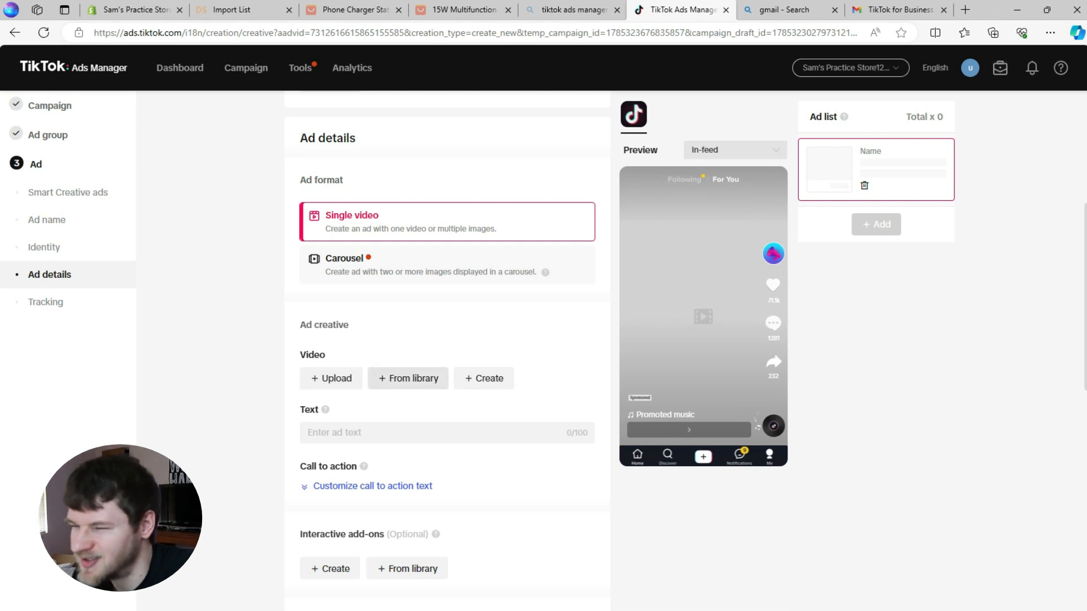
{"action": "scroll", "coordinate": [334, 378], "scroll_direction": "down", "scroll_amount": 1}
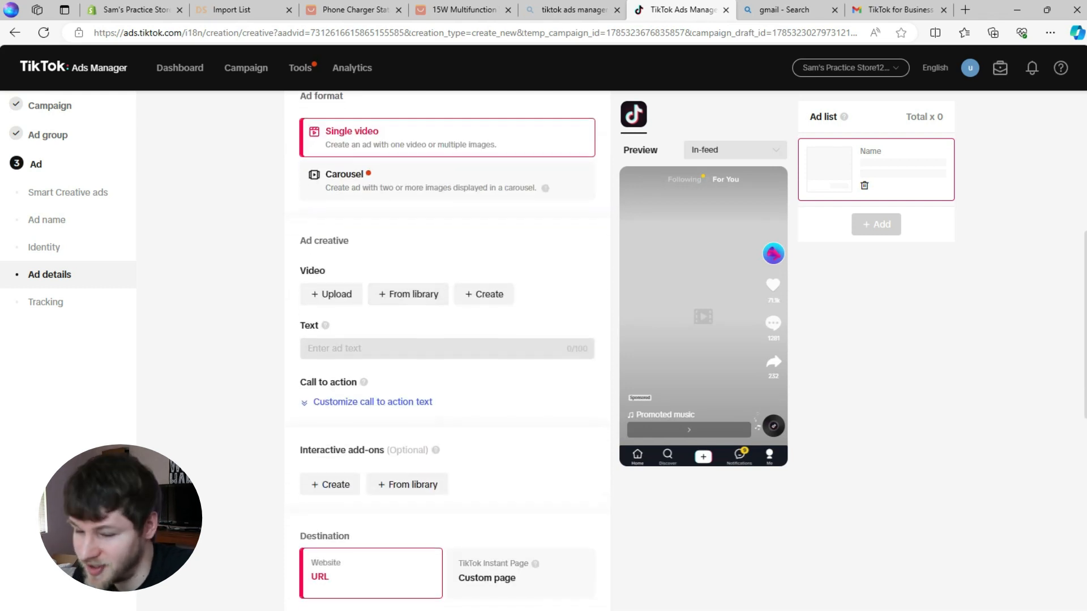
{"action": "left_click", "coordinate": [334, 349]}
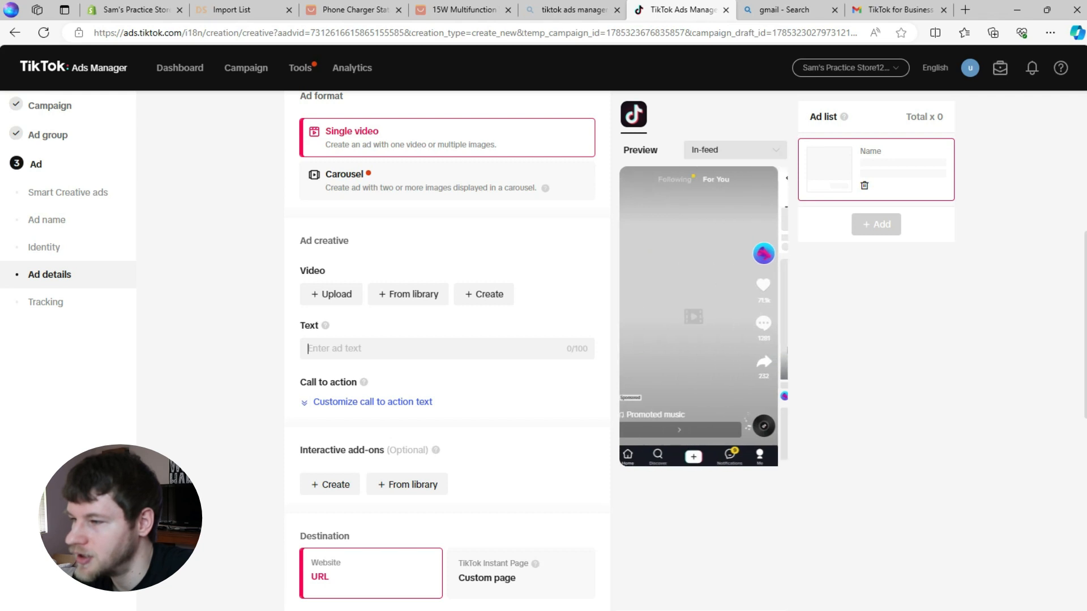
{"action": "type", "text": "On Sale"}
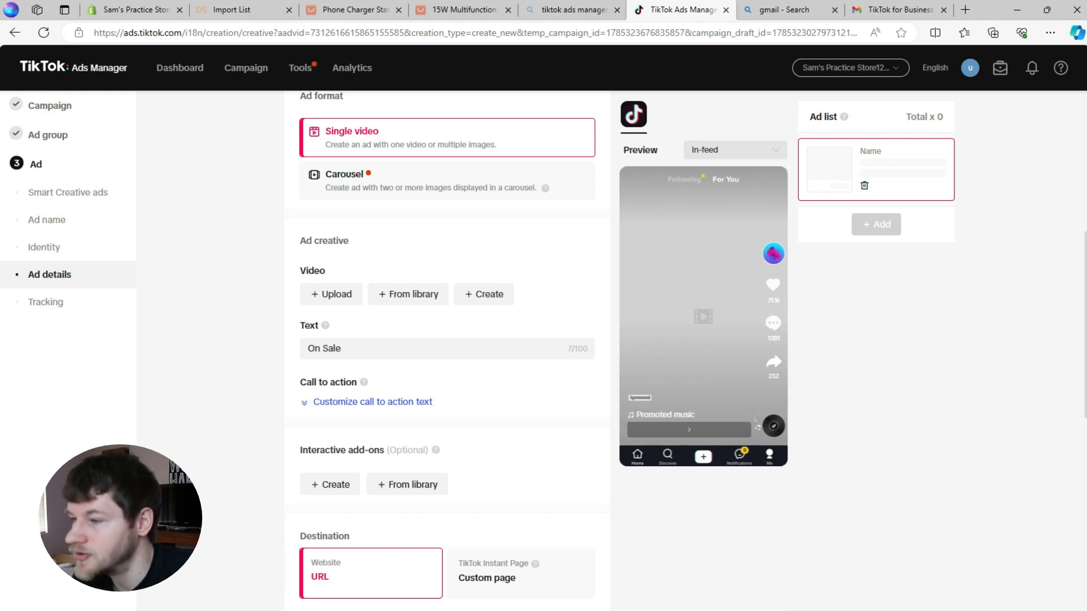
{"action": "type", "text": " Now!"}
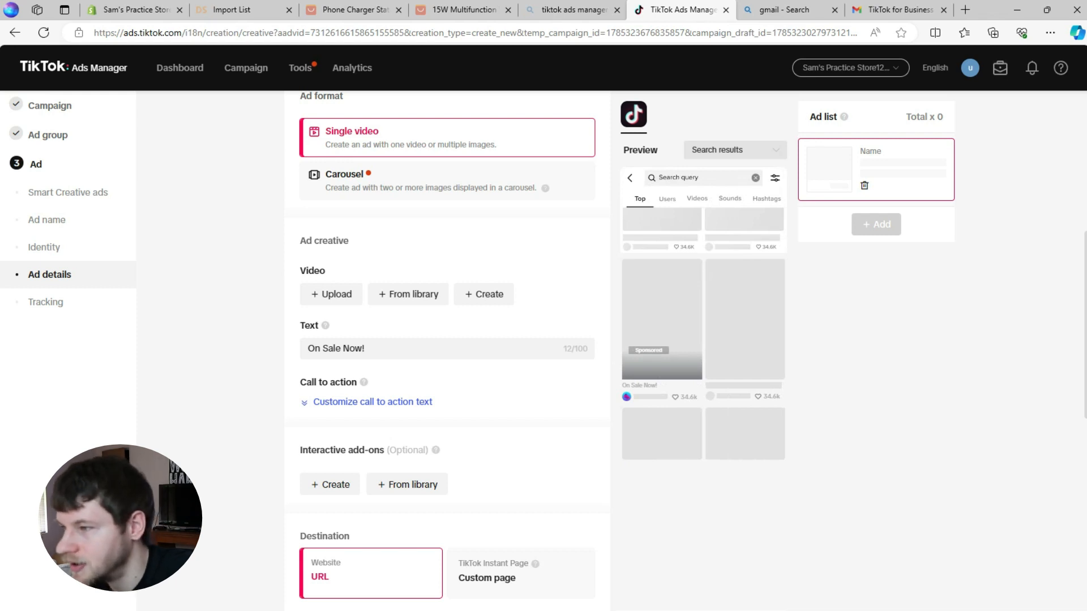
Step: Try replacing the ad text with "50% Off"
{"action": "left_click", "coordinate": [407, 349]}
{"action": "key", "text": "ctrl+a"}
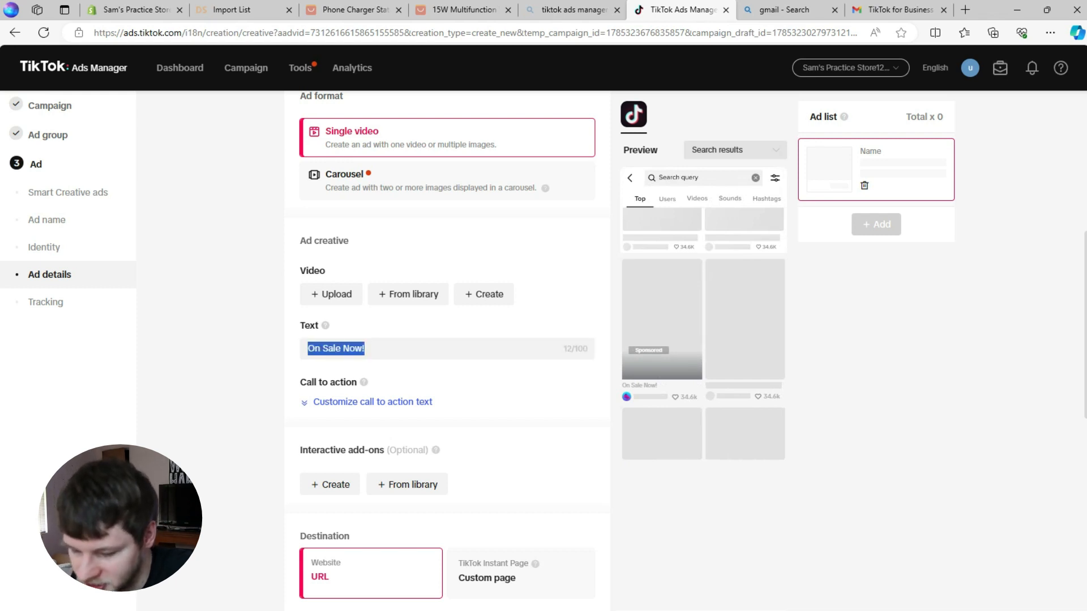
{"action": "type", "text": "50"}
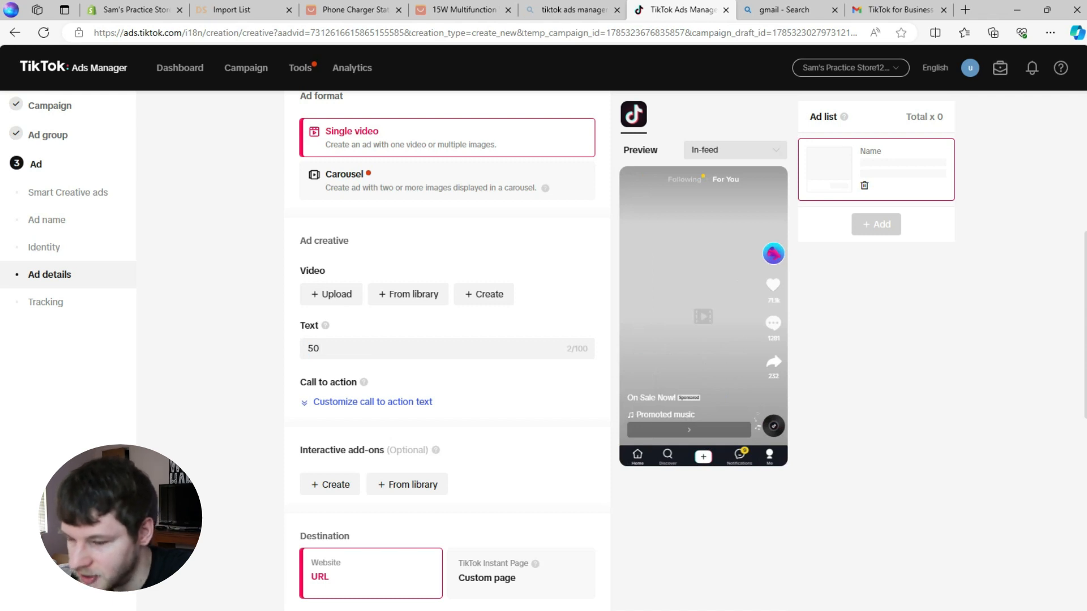
{"action": "type", "text": "% Off"}
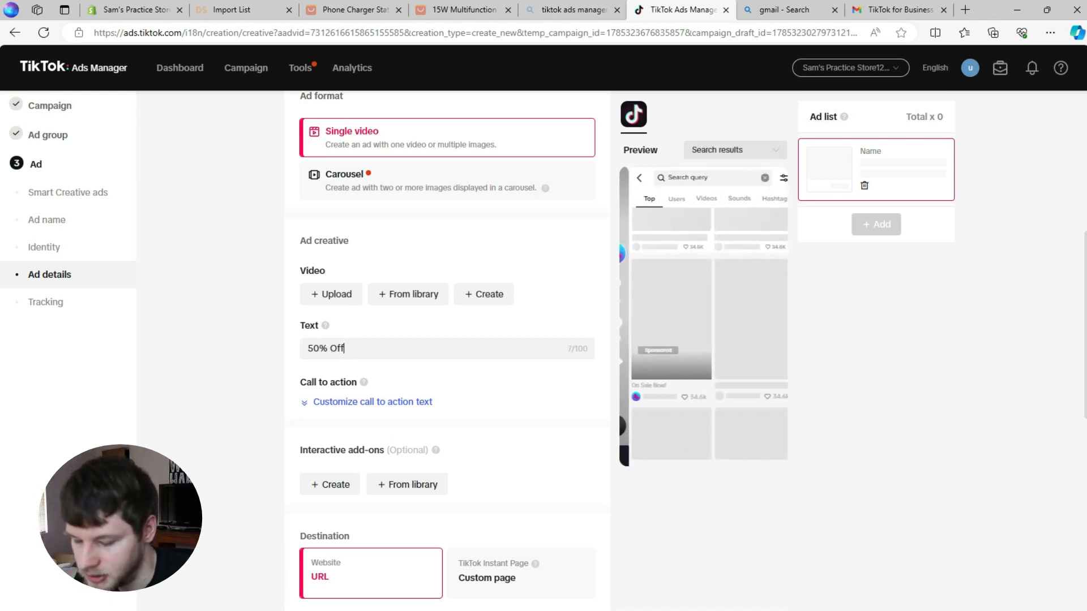
Step: Set the ad text to "Christmas Sale Going On Now"
{"action": "key", "text": "ctrl+a"}
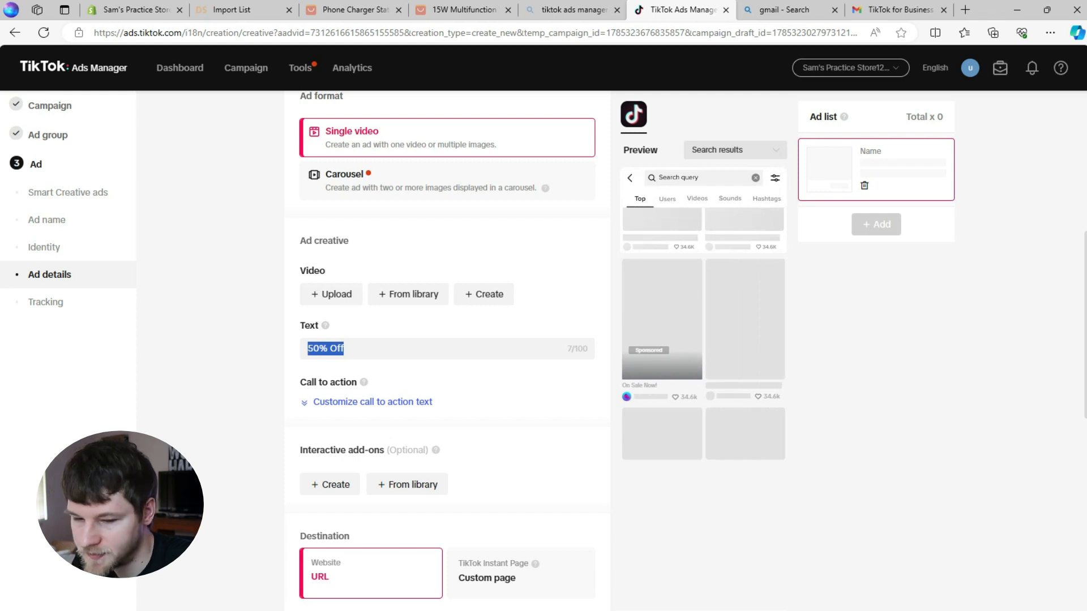
{"action": "type", "text": "Chris"}
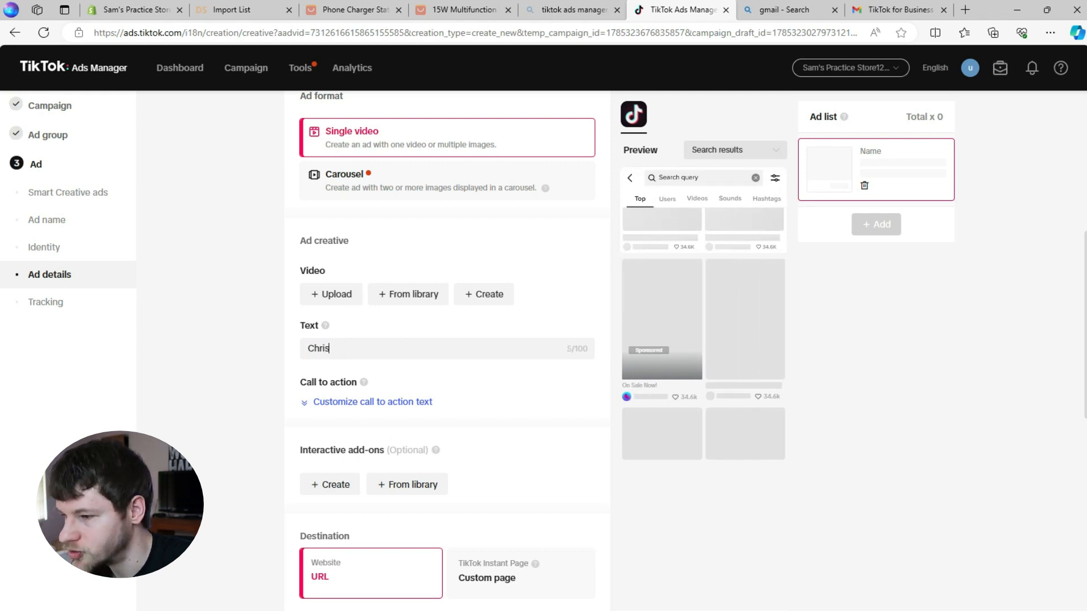
{"action": "type", "text": "tmas Sale "}
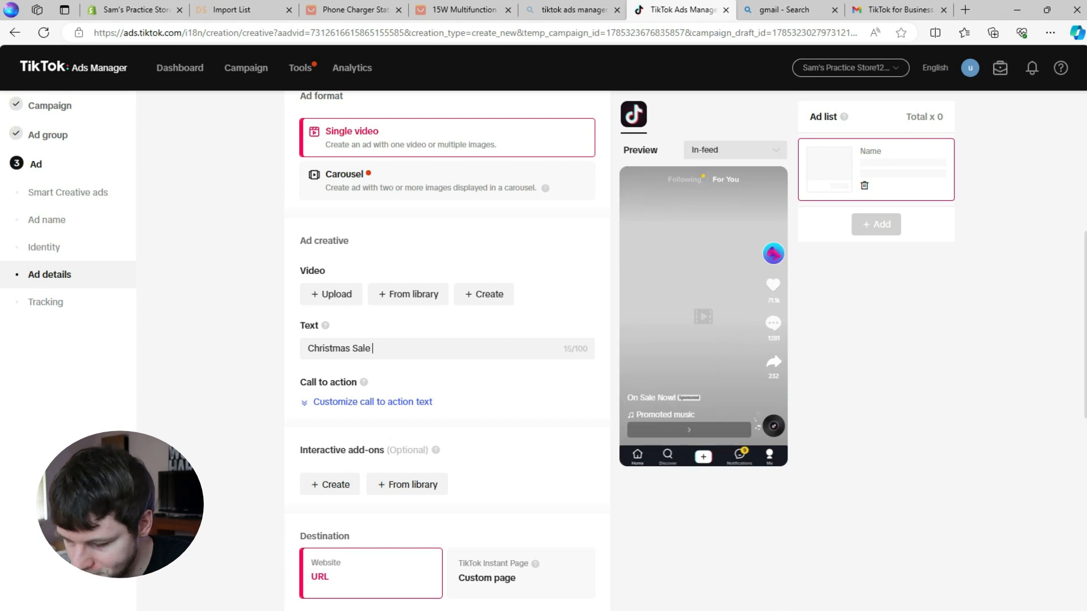
{"action": "type", "text": "Going On Now"}
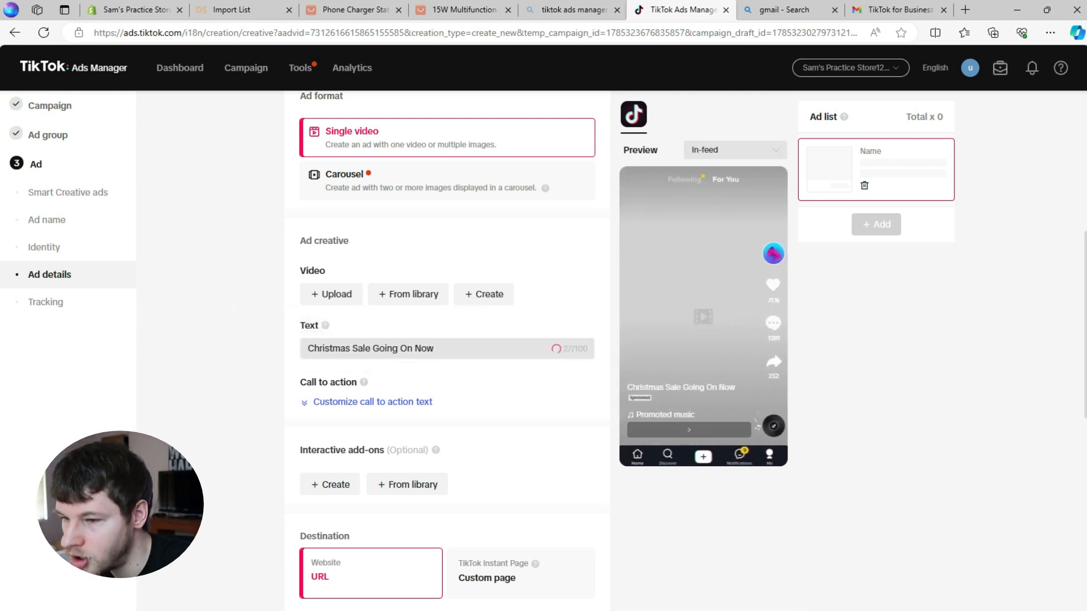
{"action": "key", "text": "ctrl+a"}
{"action": "left_click", "coordinate": [453, 382]}
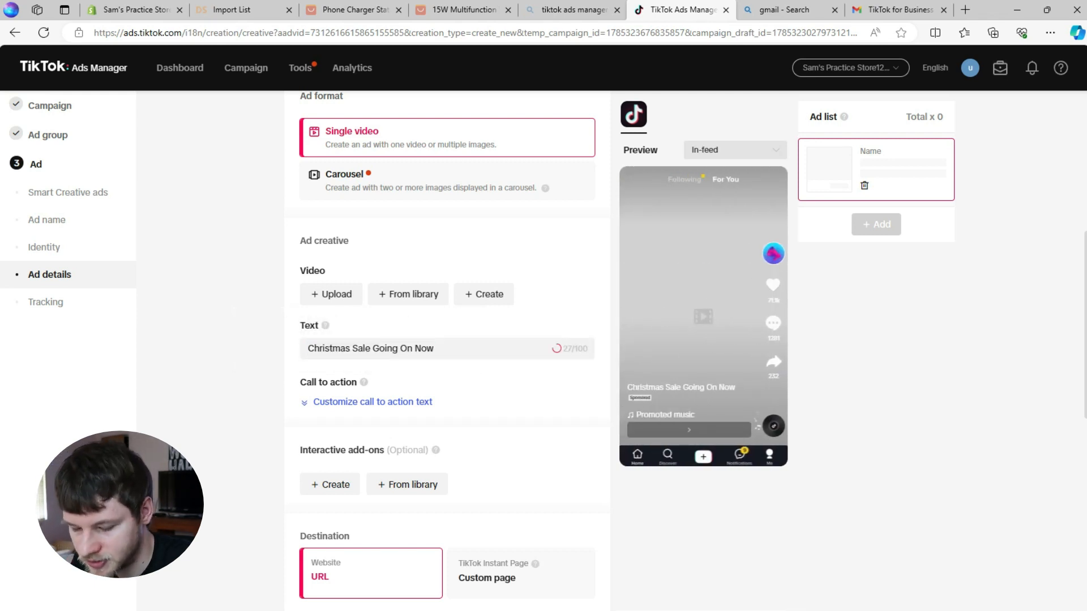
Step: Customize the ad's call to action by switching it to Standard
{"action": "left_click", "coordinate": [372, 402]}
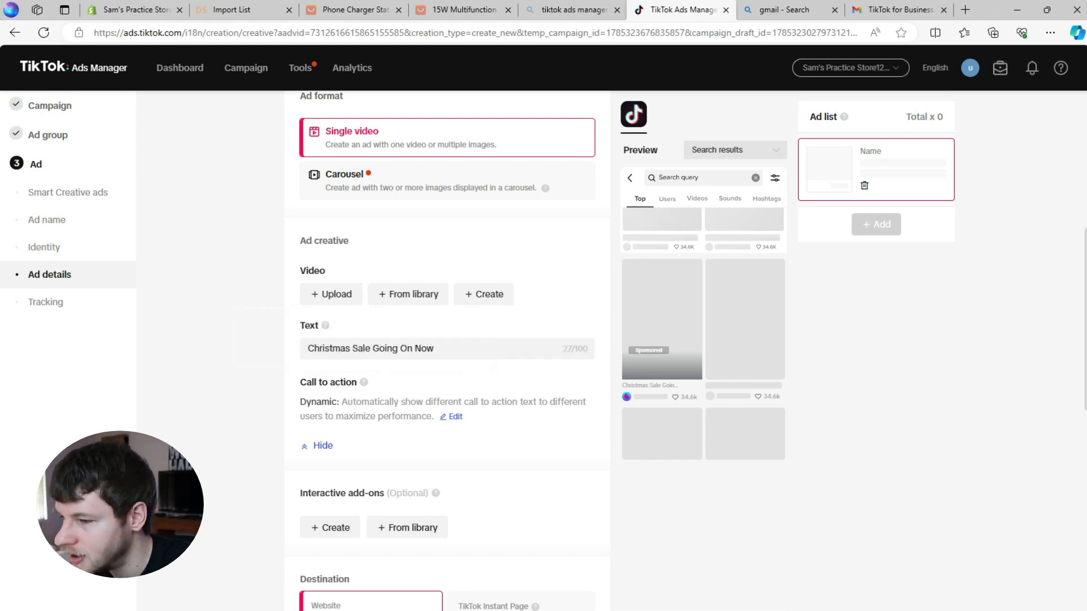
{"action": "left_click", "coordinate": [454, 417]}
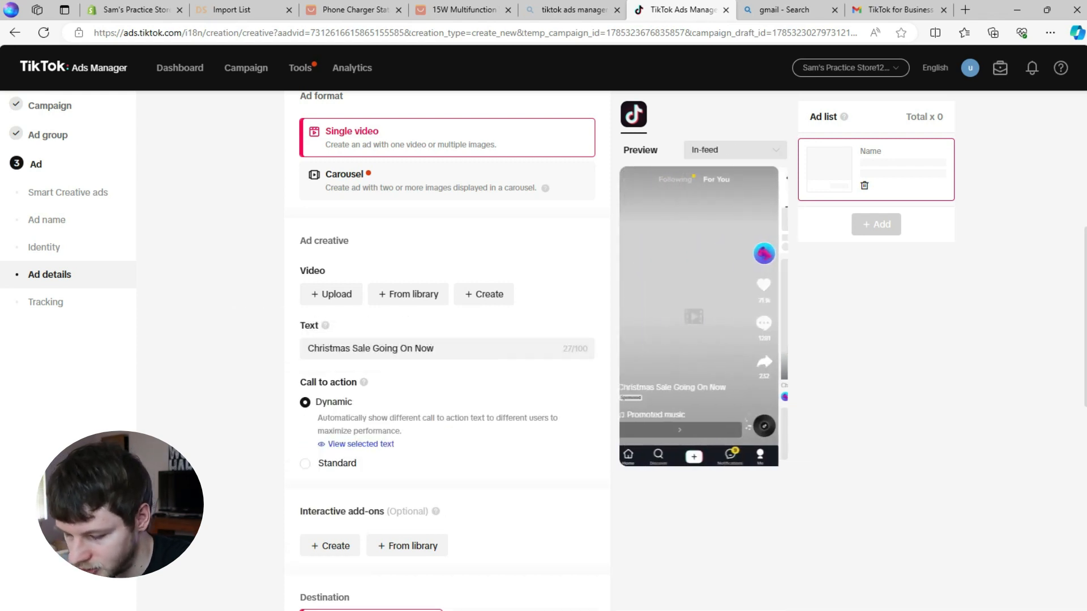
{"action": "left_click", "coordinate": [335, 464]}
Step: Look through the standard call-to-action options and set the ad's call to action to Shop now
{"action": "scroll", "coordinate": [447, 408], "scroll_direction": "down", "scroll_amount": 1}
{"action": "left_click", "coordinate": [396, 361]}
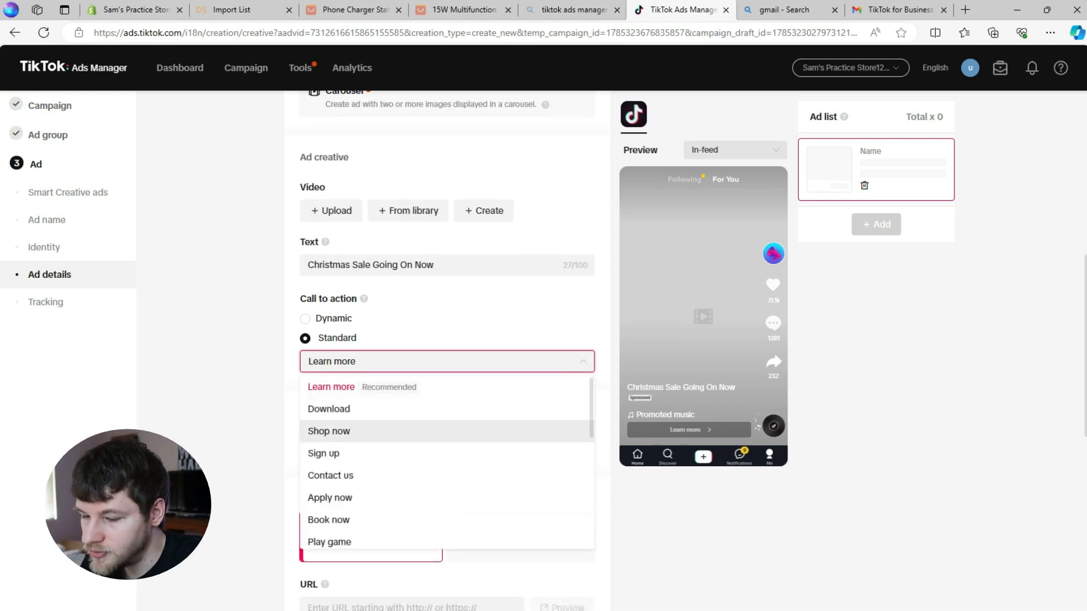
{"action": "scroll", "coordinate": [397, 425], "scroll_direction": "down", "scroll_amount": 1}
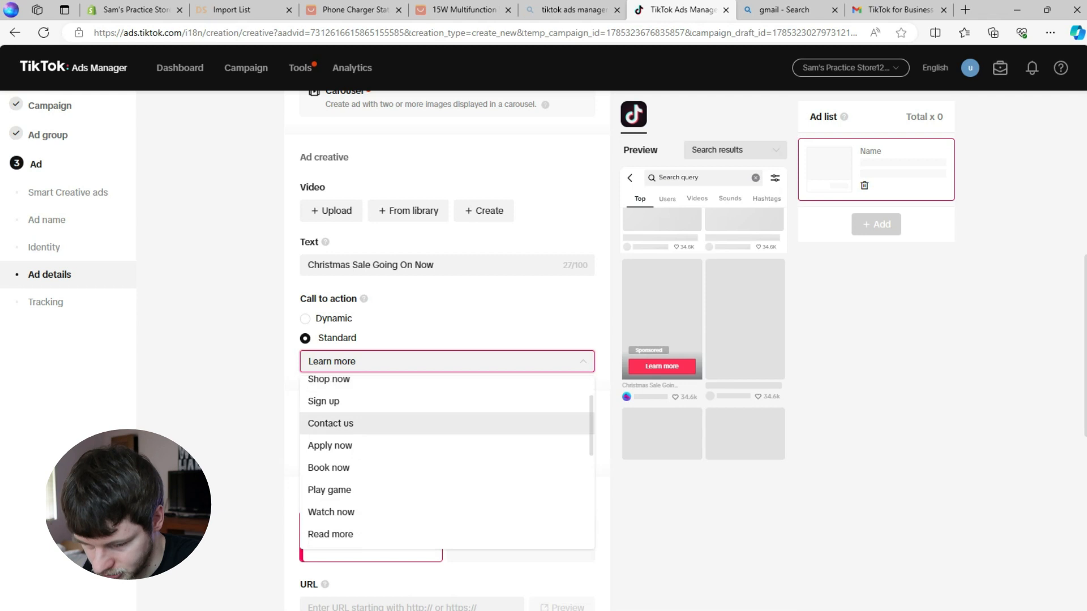
{"action": "scroll", "coordinate": [396, 447], "scroll_direction": "down", "scroll_amount": 1}
{"action": "scroll", "coordinate": [396, 492], "scroll_direction": "down", "scroll_amount": 1}
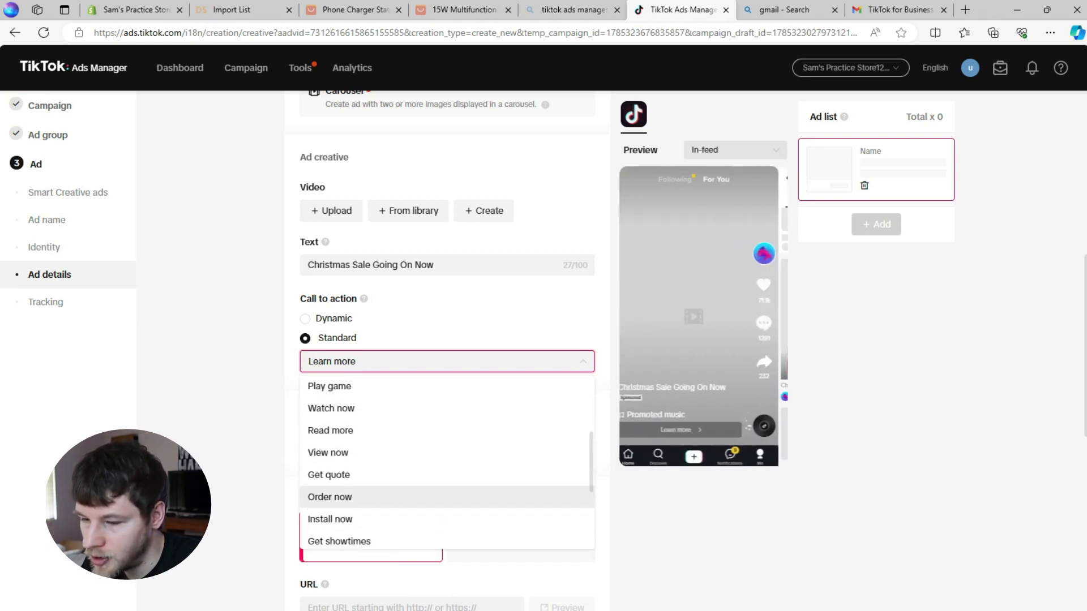
{"action": "scroll", "coordinate": [447, 498], "scroll_direction": "down", "scroll_amount": 4}
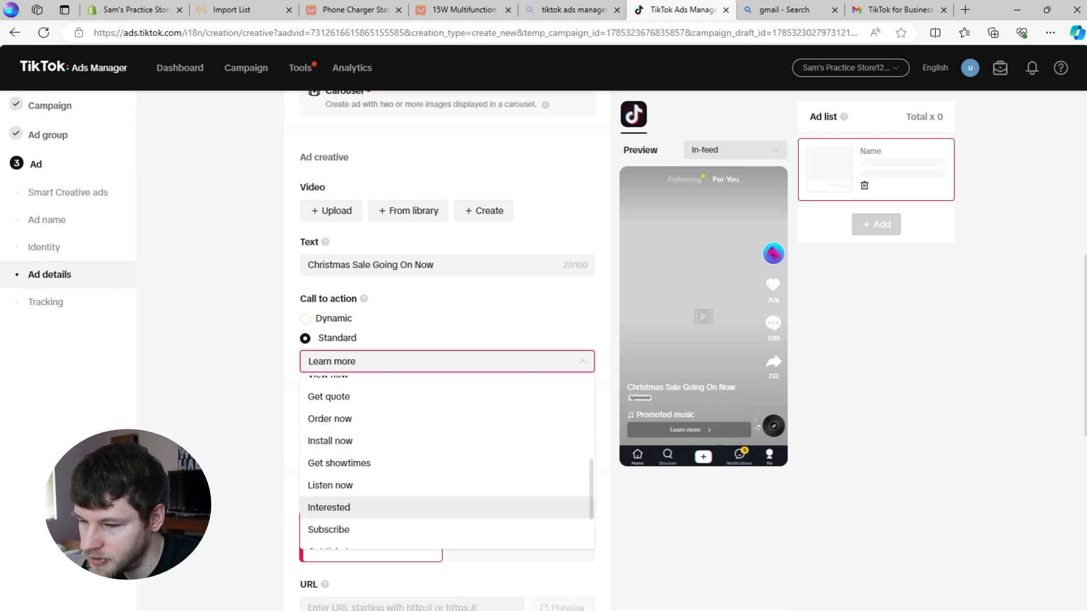
{"action": "scroll", "coordinate": [447, 507], "scroll_direction": "down", "scroll_amount": 3}
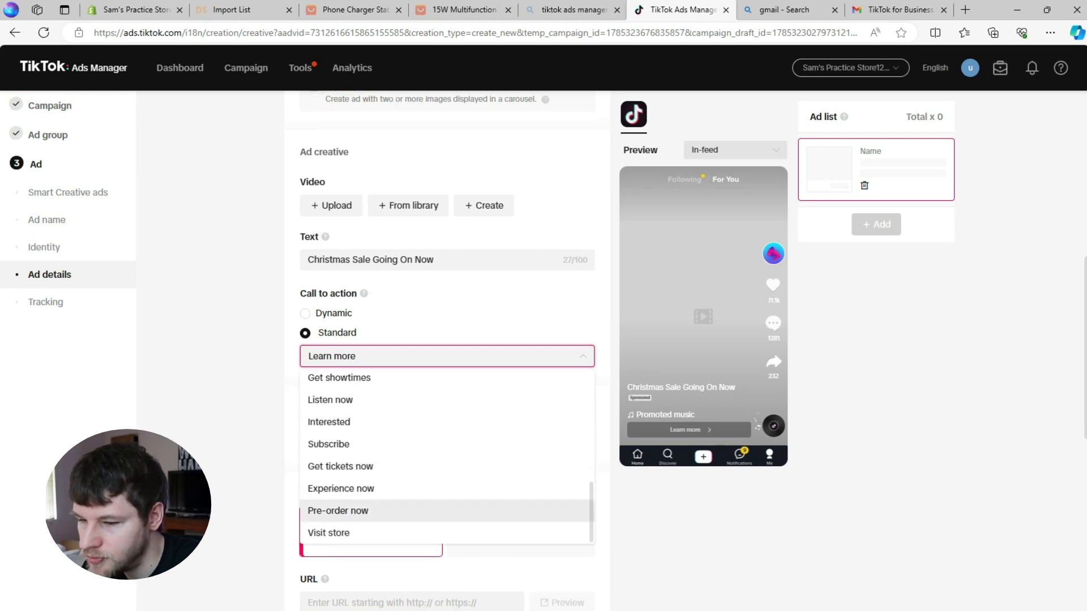
{"action": "scroll", "coordinate": [447, 412], "scroll_direction": "up", "scroll_amount": 3}
{"action": "scroll", "coordinate": [447, 409], "scroll_direction": "up", "scroll_amount": 3}
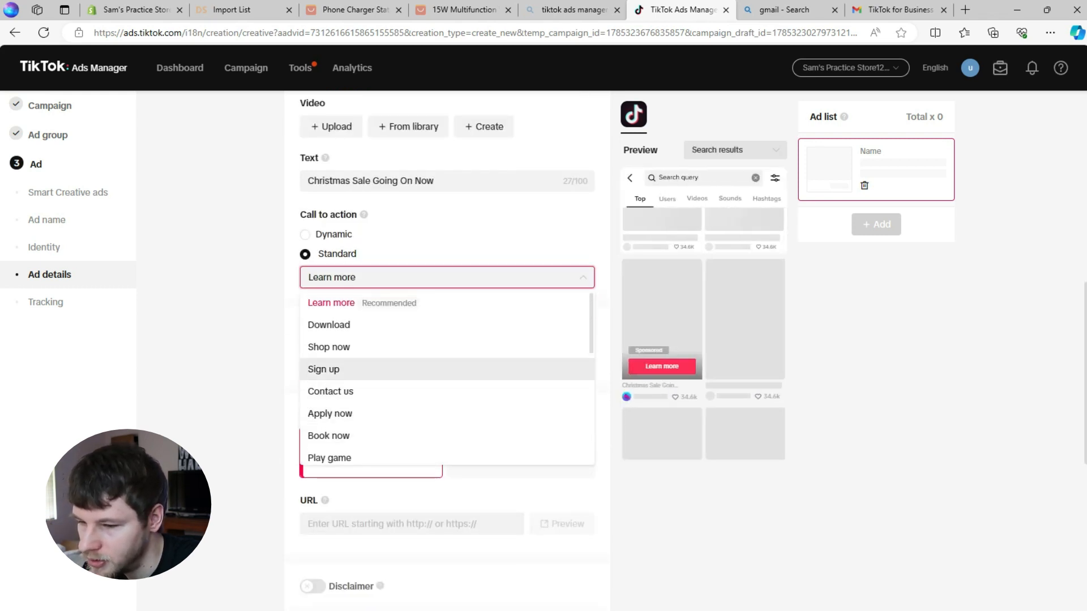
{"action": "left_click", "coordinate": [340, 344]}
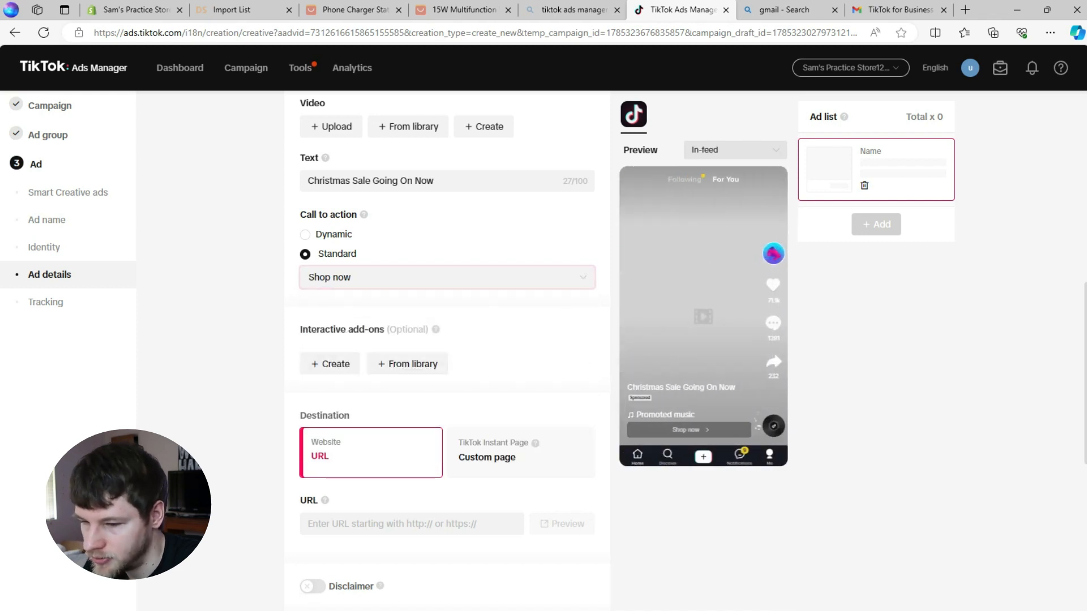
Step: Switch to the Shopify theme editor and look through the Magical Change Color Beach Shorts product page as an example ad destination
{"action": "mouse_move", "coordinate": [436, 329]}
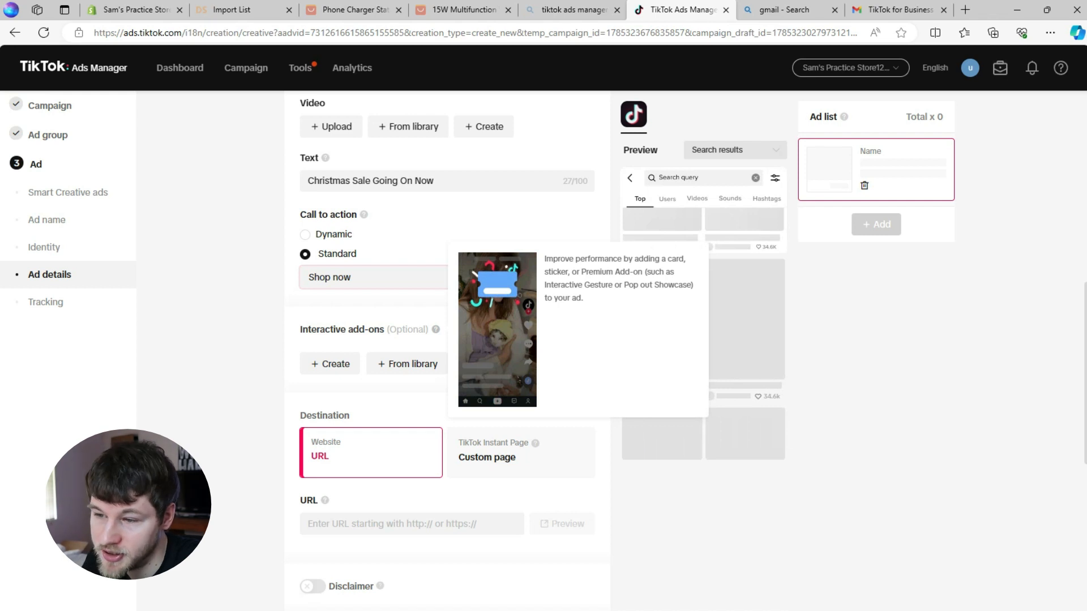
{"action": "scroll", "coordinate": [435, 330], "scroll_direction": "down", "scroll_amount": 3}
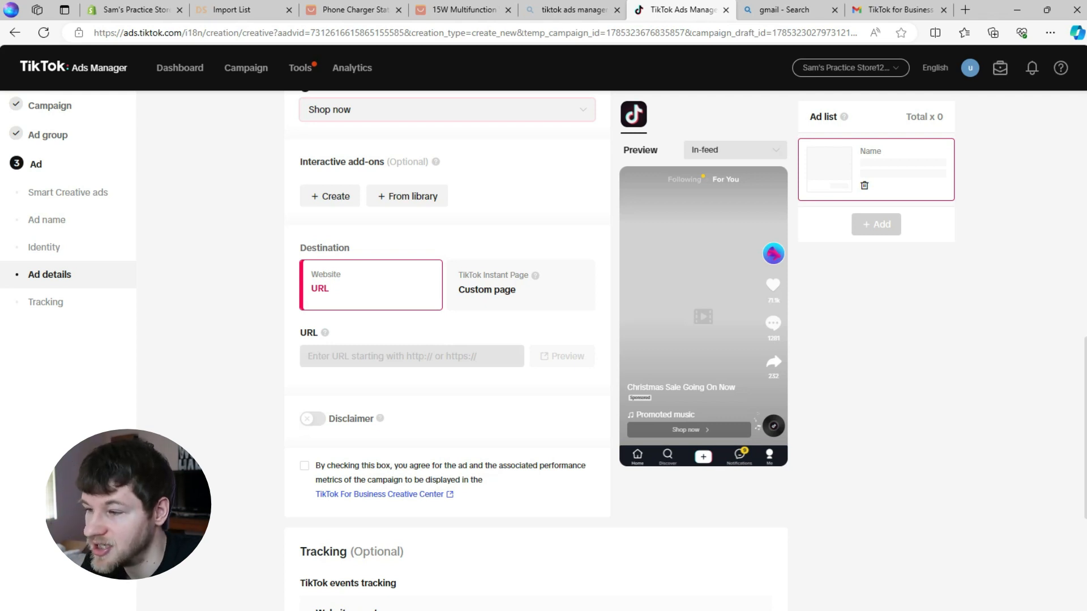
{"action": "key", "text": "ctrl+1"}
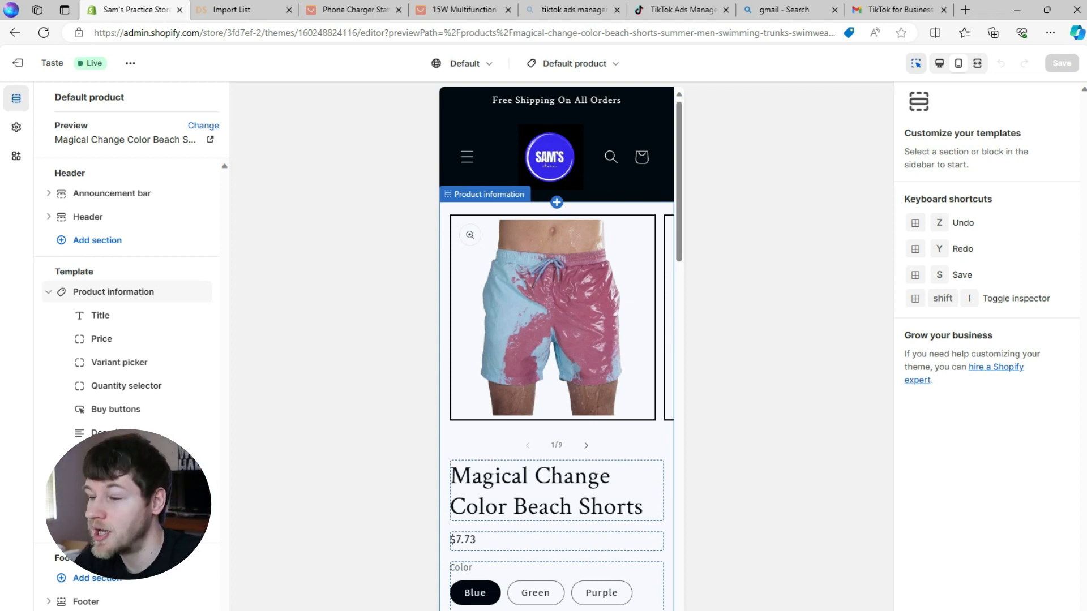
{"action": "scroll", "coordinate": [557, 348], "scroll_direction": "down", "scroll_amount": 15}
{"action": "scroll", "coordinate": [556, 348], "scroll_direction": "down", "scroll_amount": 10}
{"action": "scroll", "coordinate": [556, 348], "scroll_direction": "up", "scroll_amount": 11}
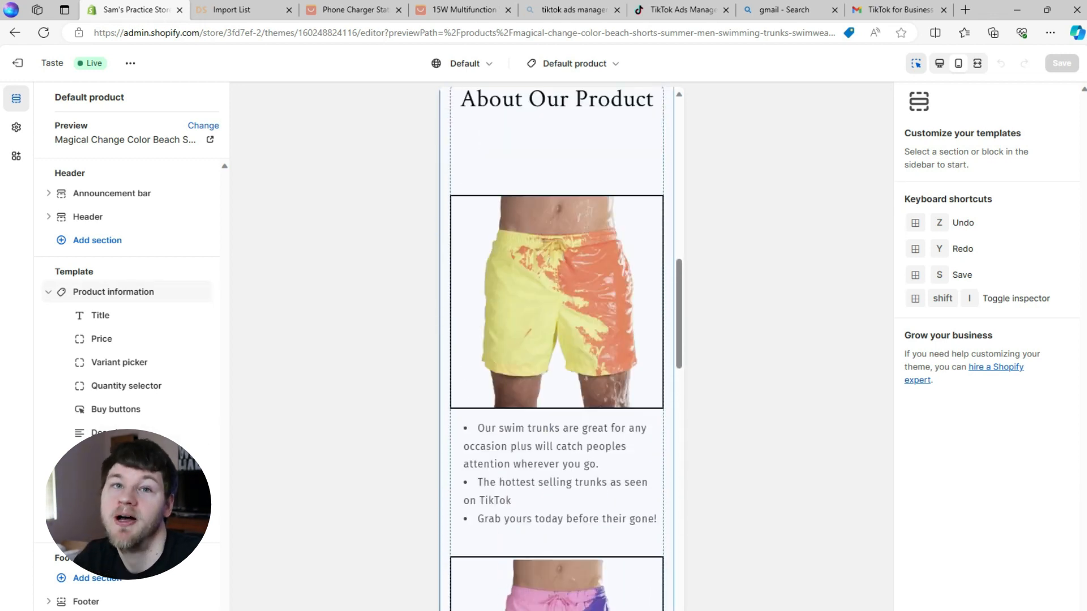
{"action": "scroll", "coordinate": [556, 348], "scroll_direction": "up", "scroll_amount": 10}
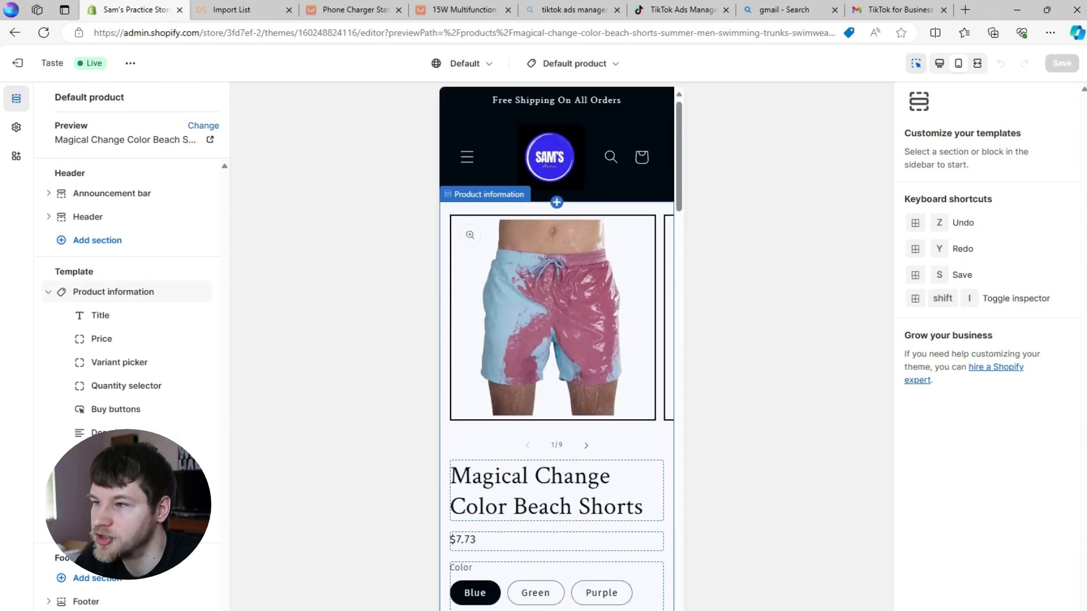
{"action": "left_click", "coordinate": [549, 157]}
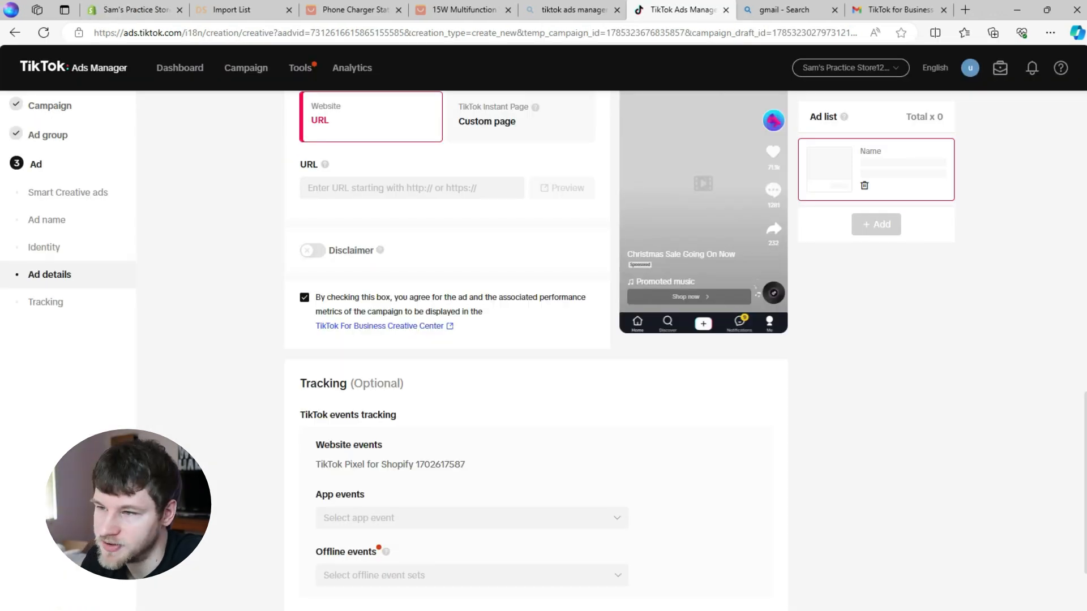
Step: Withdraw consent to display the ad in the TikTok For Business Creative Center and review the optional tracking settings
{"action": "left_click", "coordinate": [304, 297]}
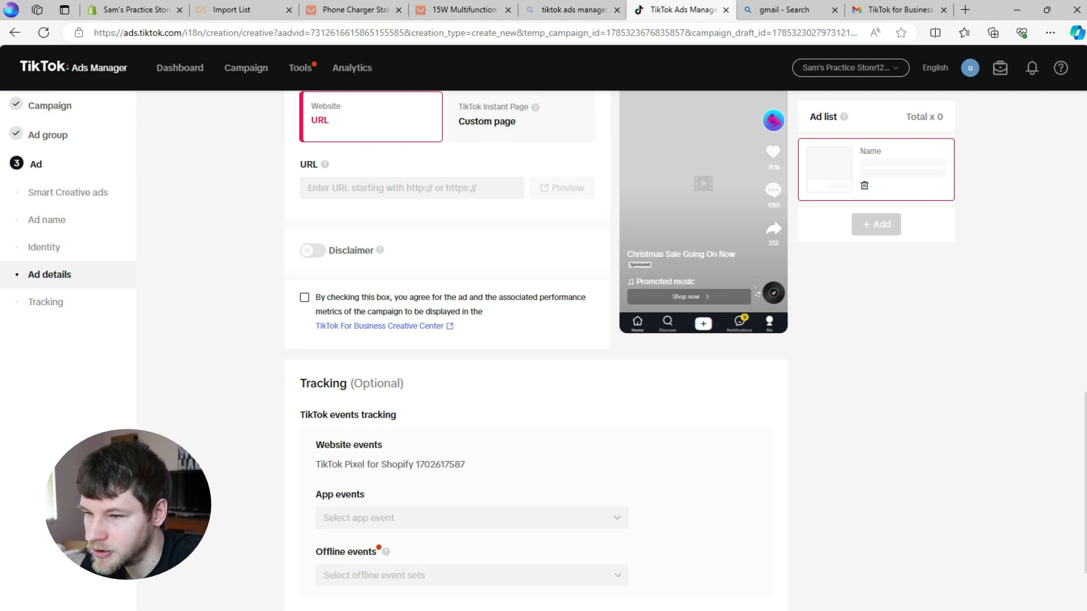
{"action": "scroll", "coordinate": [535, 340], "scroll_direction": "down", "scroll_amount": 3}
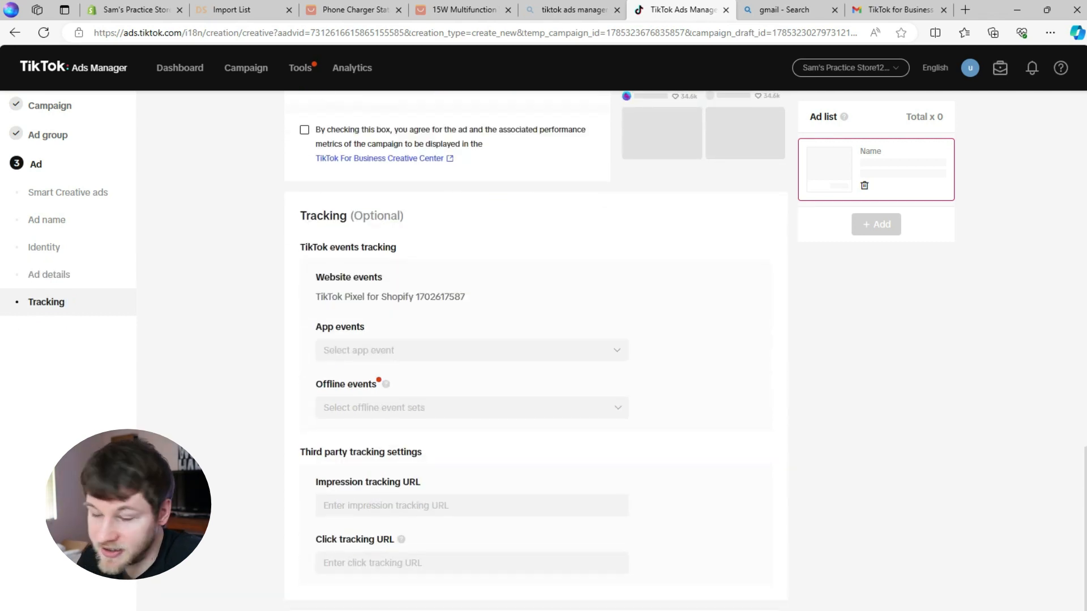
{"action": "scroll", "coordinate": [536, 340], "scroll_direction": "down", "scroll_amount": 1}
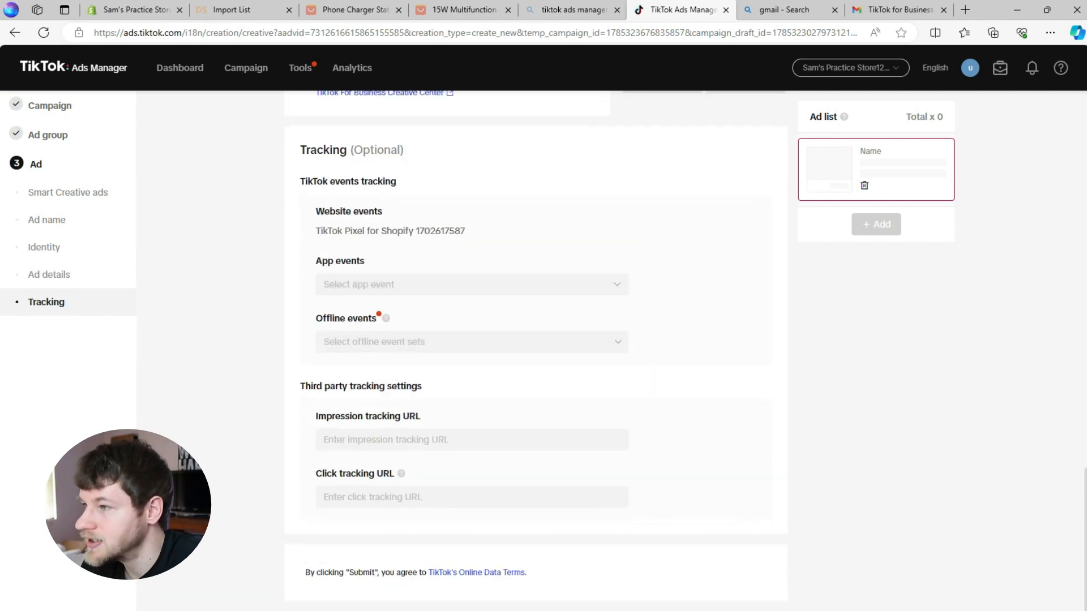